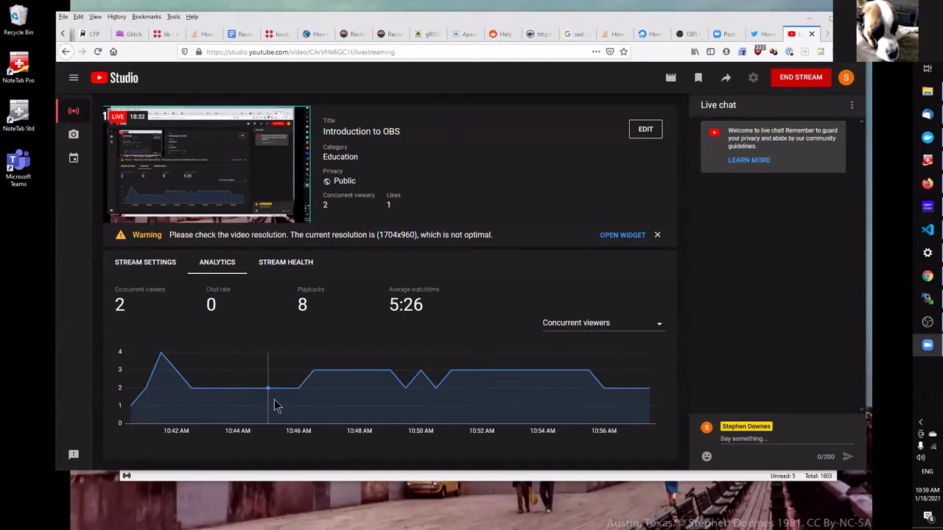
# Switch to OBS and remove the Video Capture Device and Display Capture sources from the desktop scene
pyautogui.moveTo(168, 393)
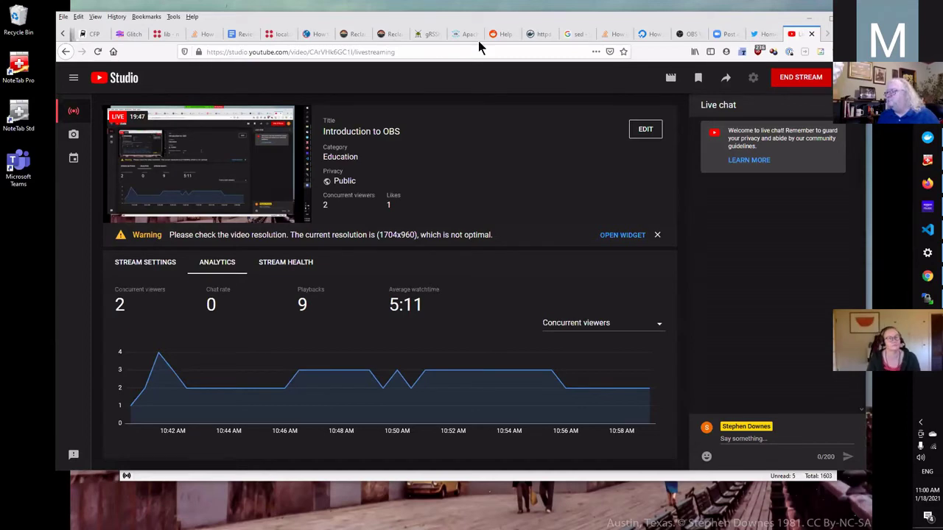
pyautogui.hotkey('alt', 'Tab')
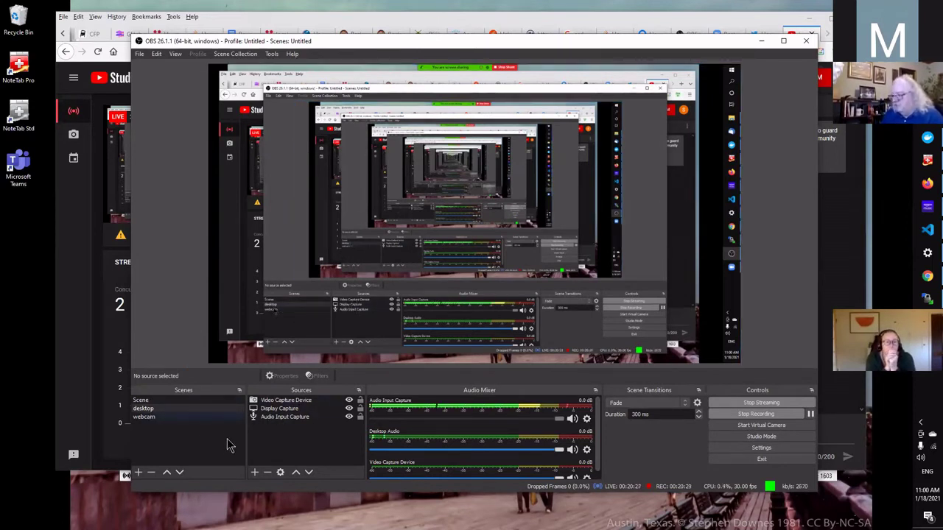
pyautogui.click(295, 402)
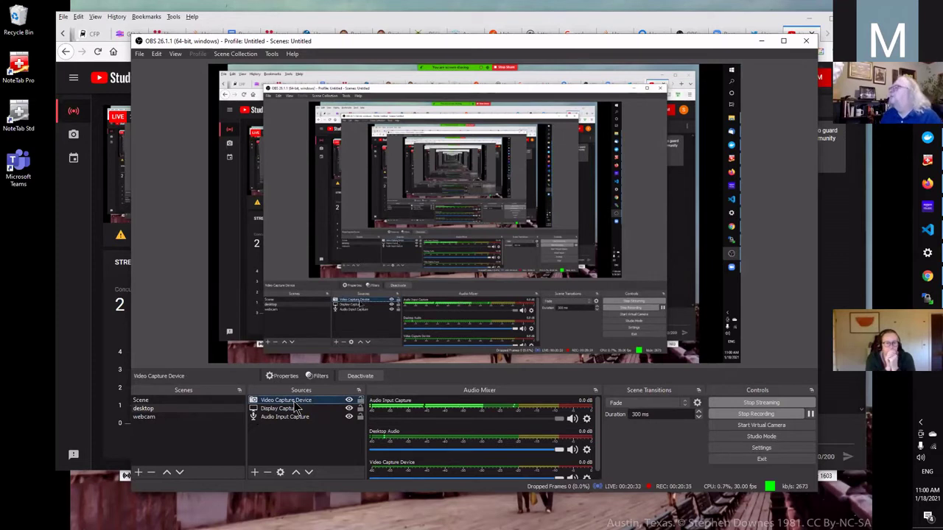
pyautogui.click(268, 474)
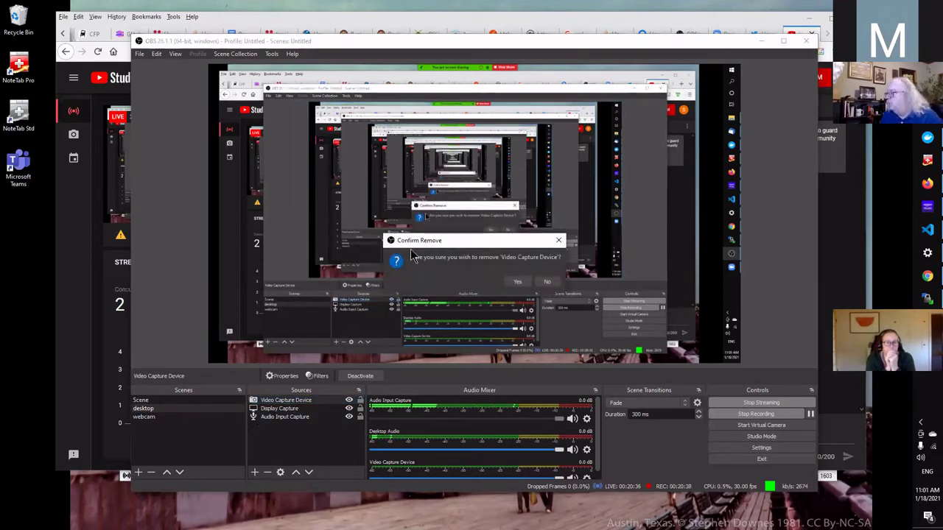
pyautogui.click(515, 285)
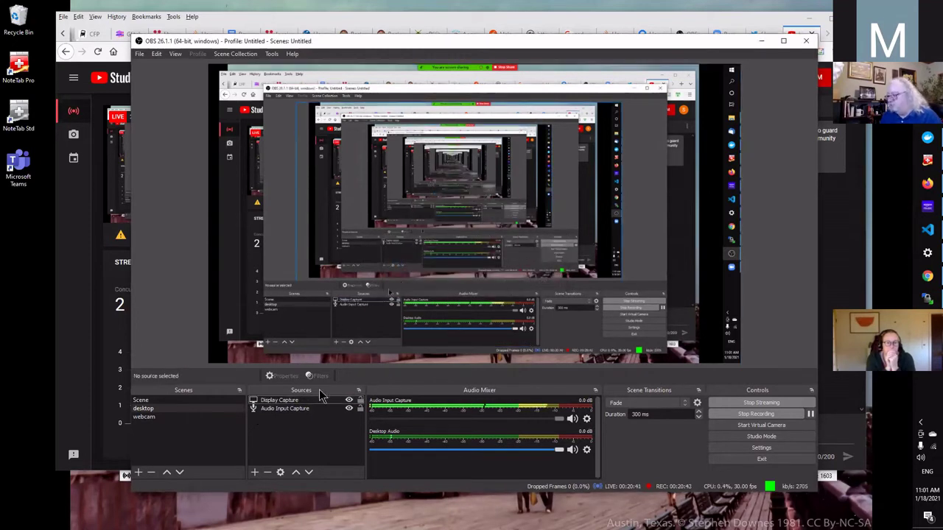
pyautogui.click(292, 401)
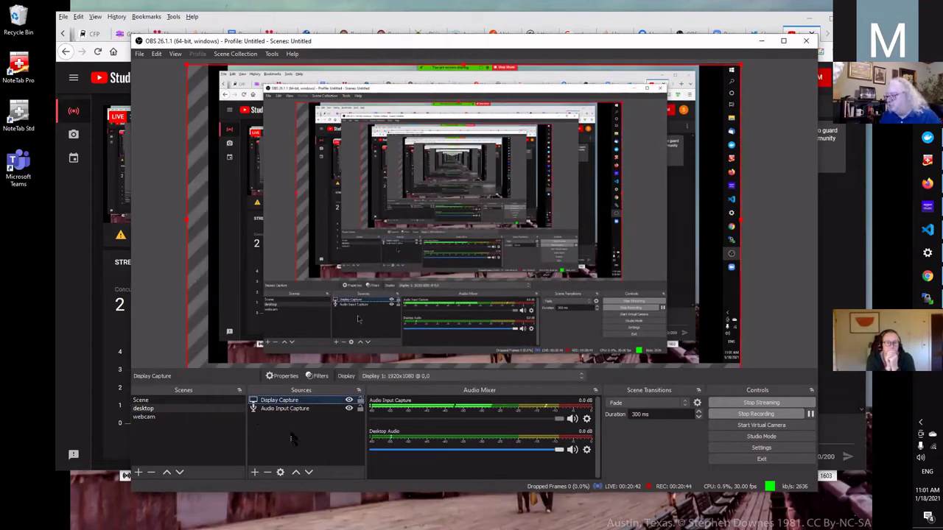
pyautogui.click(267, 472)
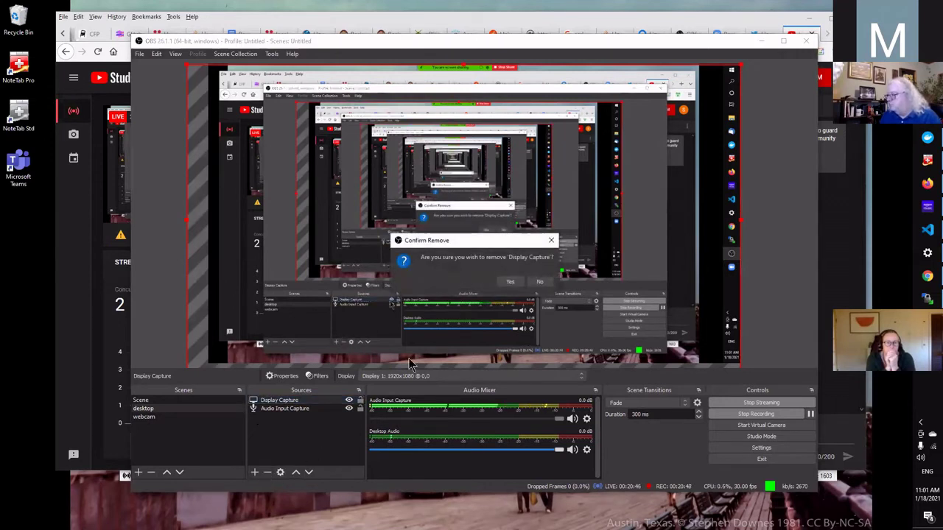
pyautogui.click(509, 282)
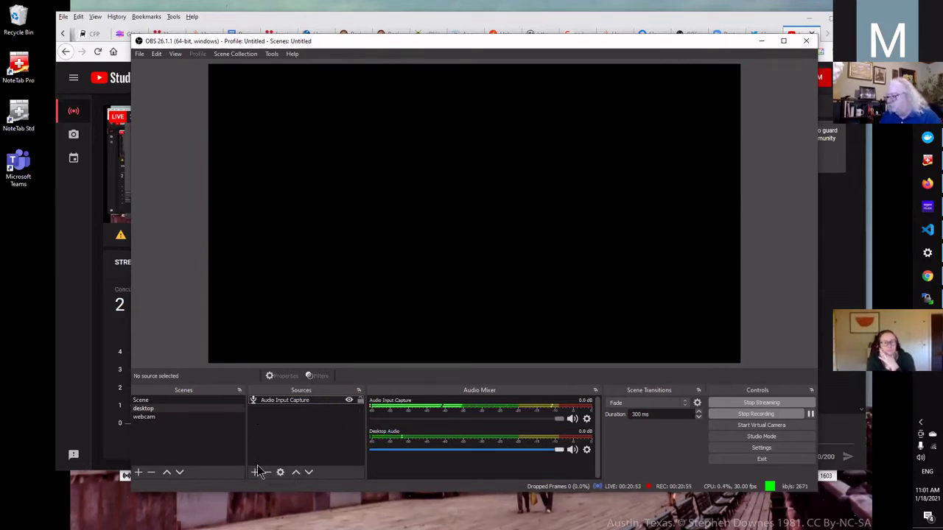
pyautogui.click(293, 404)
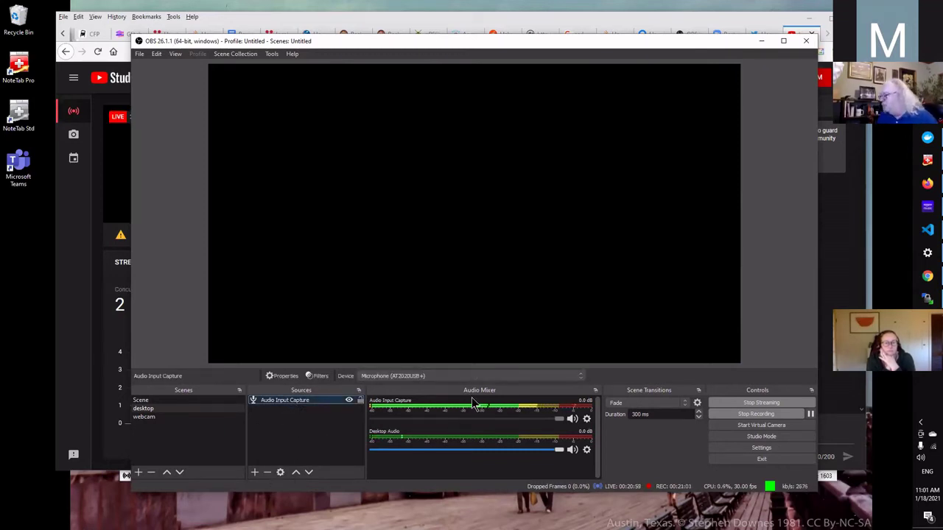
# Delete the scenes named Scene and webcam, leaving only the desktop scene
pyautogui.click(147, 403)
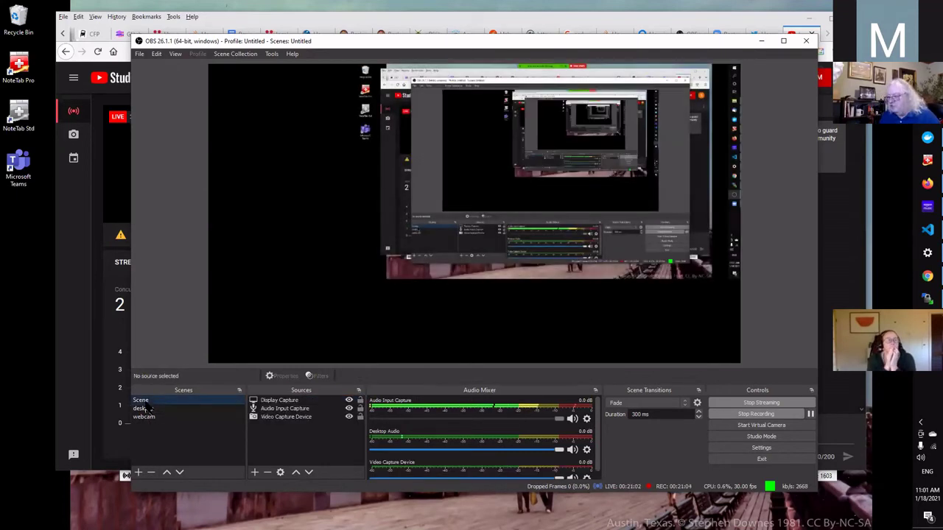
pyautogui.click(151, 472)
pyautogui.click(497, 282)
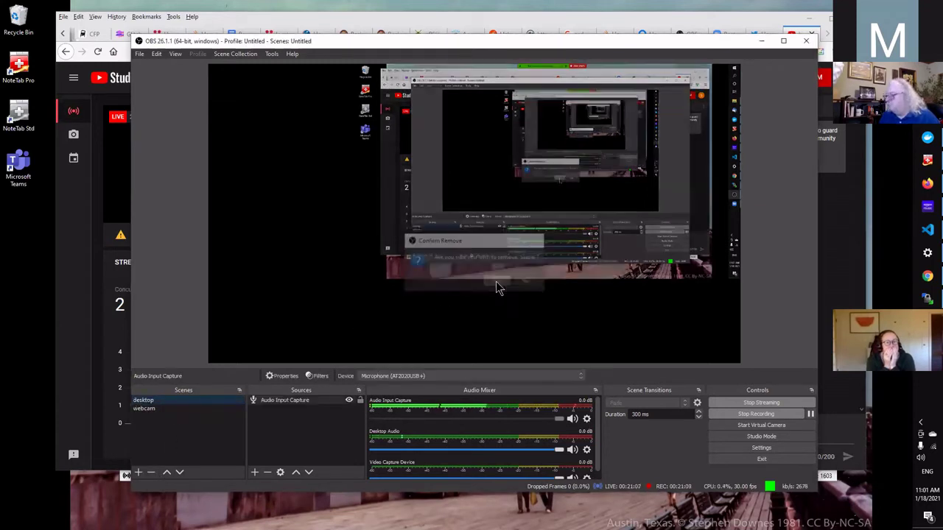
pyautogui.click(147, 409)
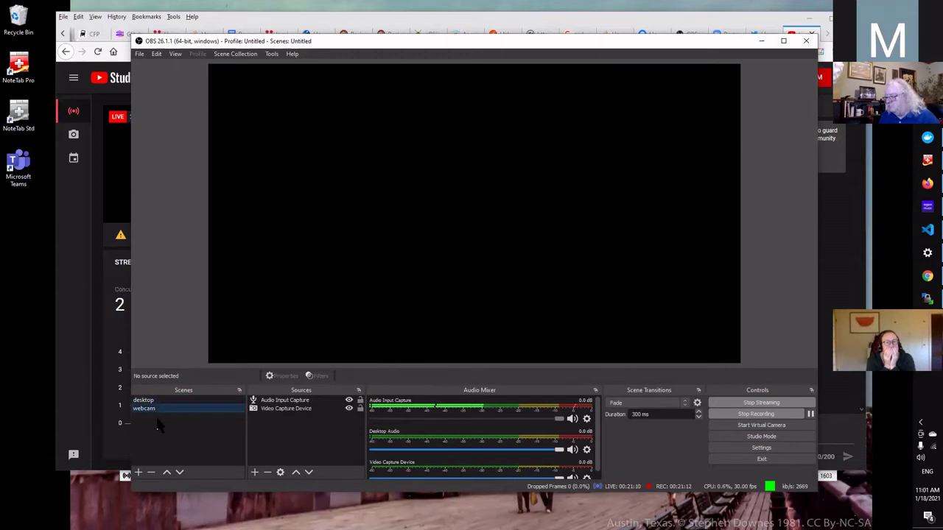
pyautogui.click(152, 473)
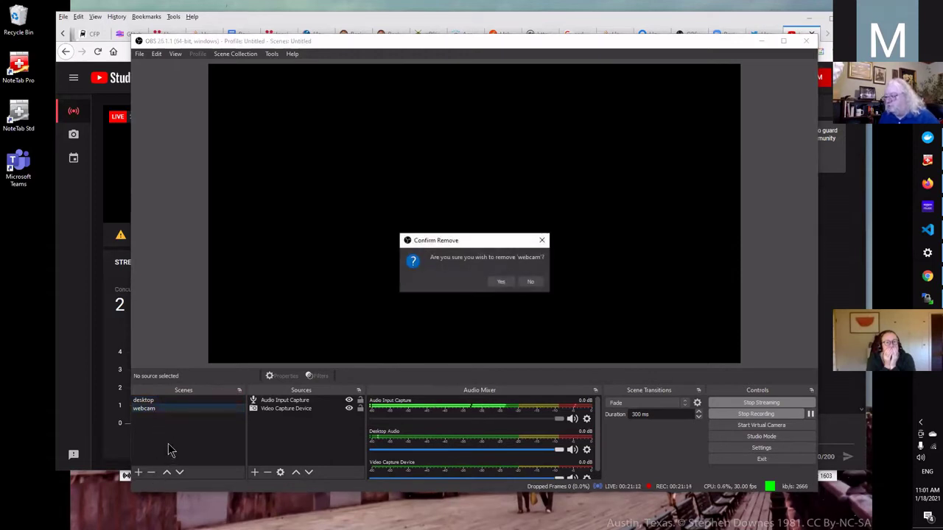
pyautogui.click(502, 283)
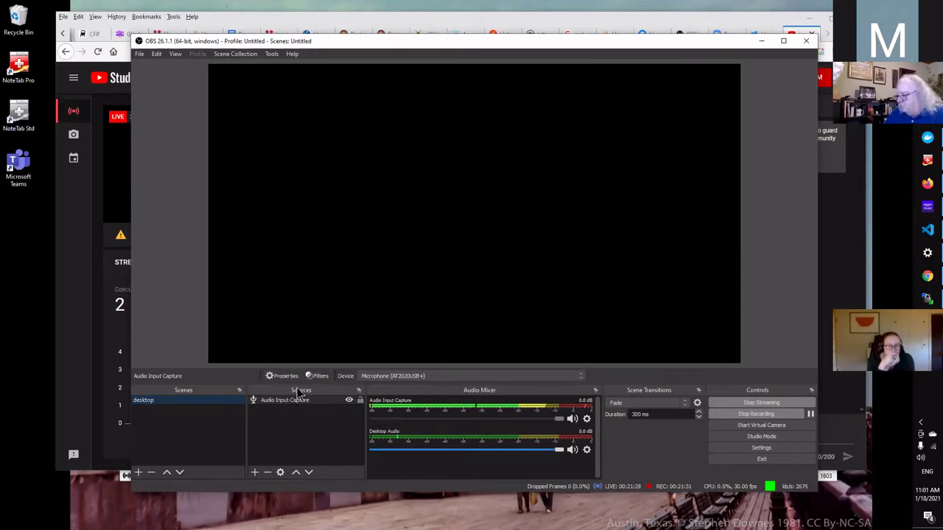
# Detach the Sources panel from the main window, move it over the preview and enlarge it
pyautogui.click(358, 391)
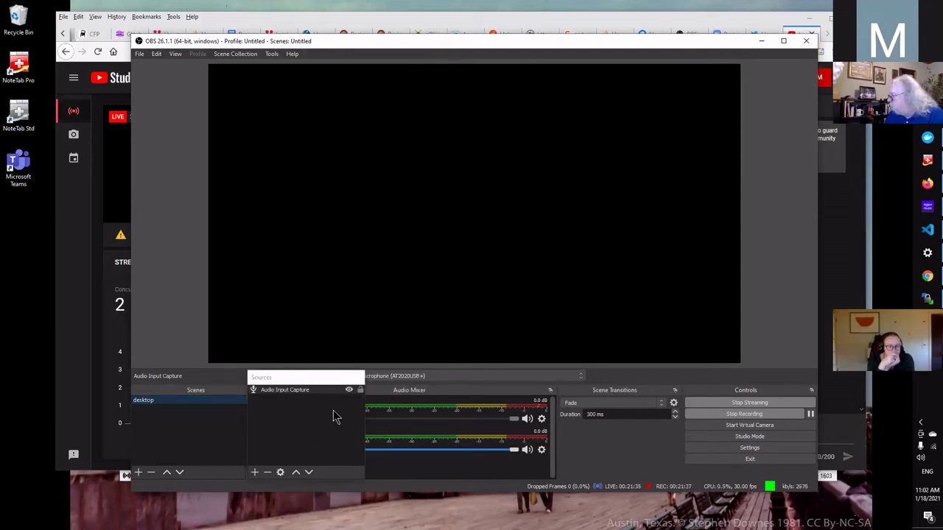
pyautogui.click(344, 376)
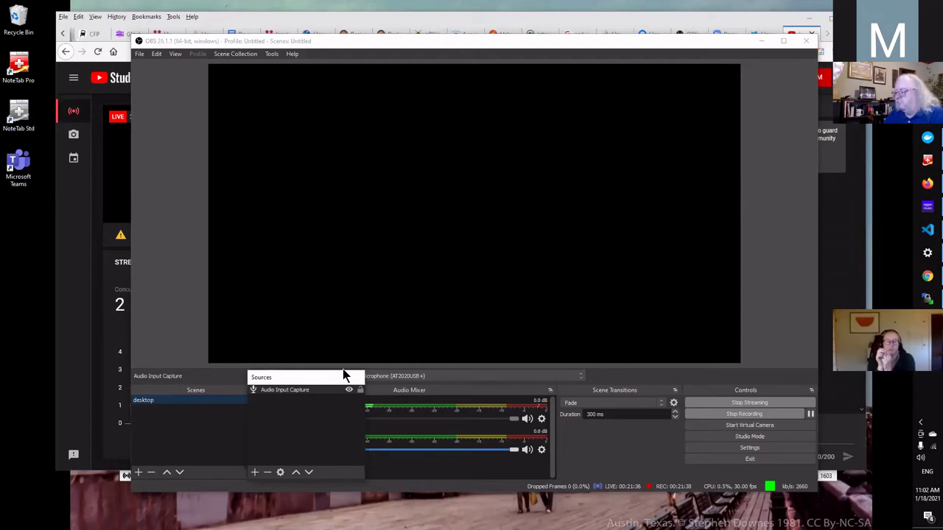
pyautogui.doubleClick(345, 376)
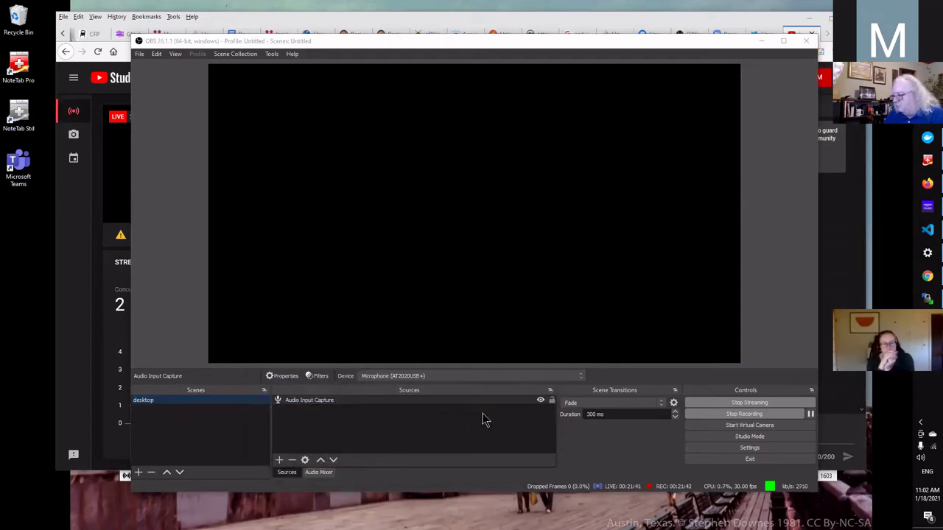
pyautogui.click(550, 391)
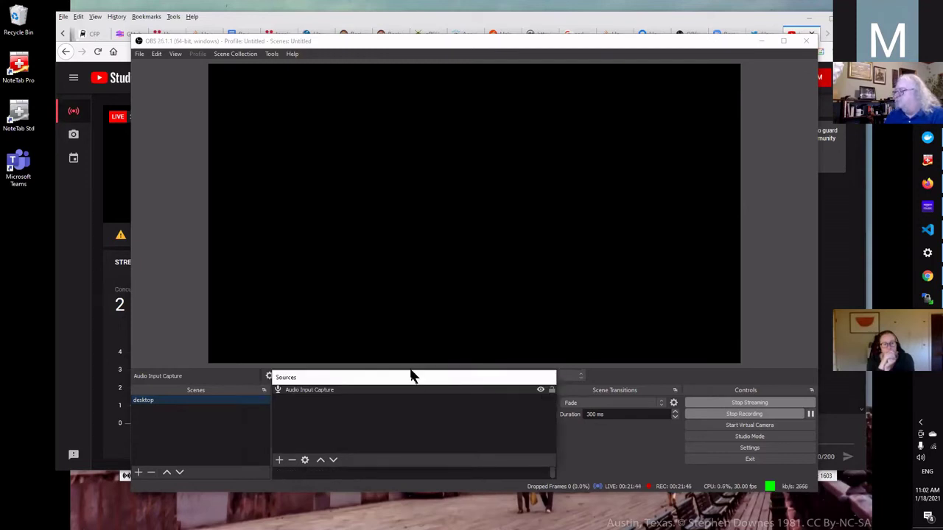
pyautogui.moveTo(411, 376); pyautogui.dragTo(362, 128)
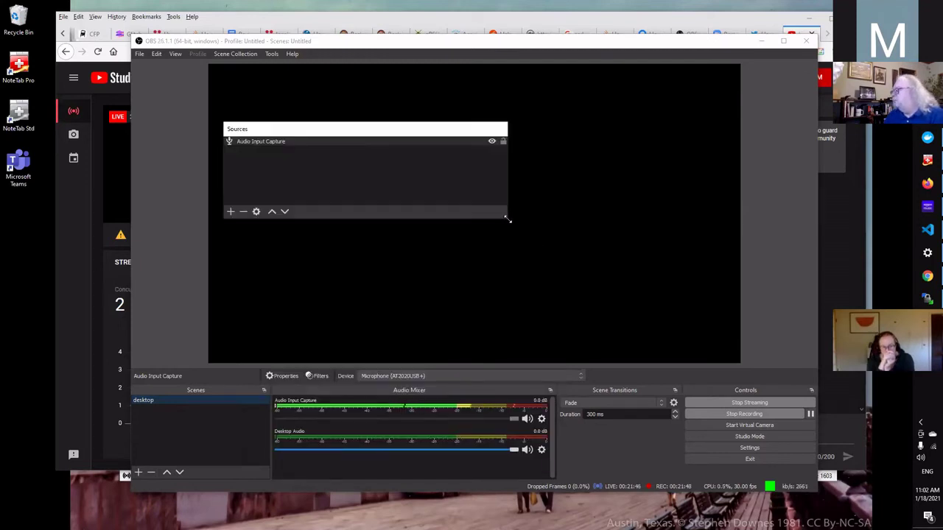
pyautogui.moveTo(507, 219); pyautogui.dragTo(666, 427)
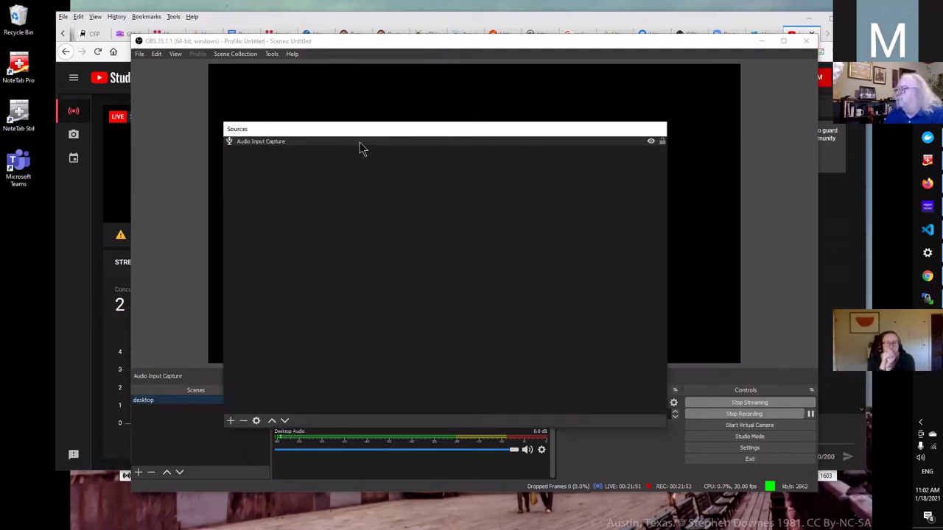
# Shrink the floating Sources panel and dock it above the preview in the main window
pyautogui.click(759, 43)
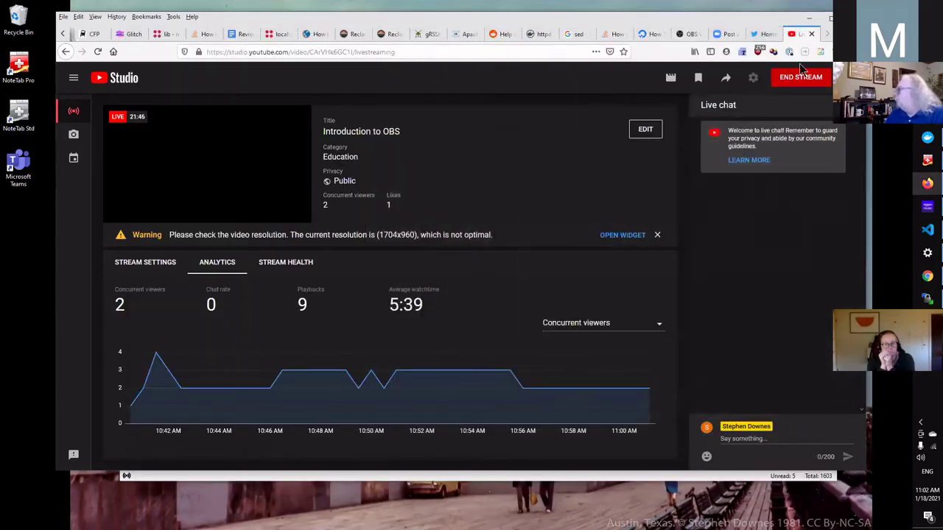
pyautogui.click(927, 299)
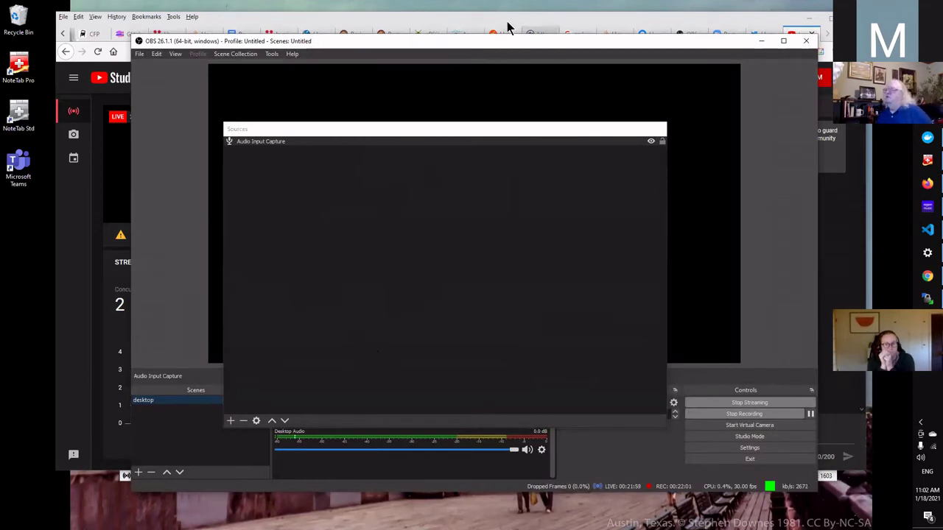
pyautogui.click(430, 131)
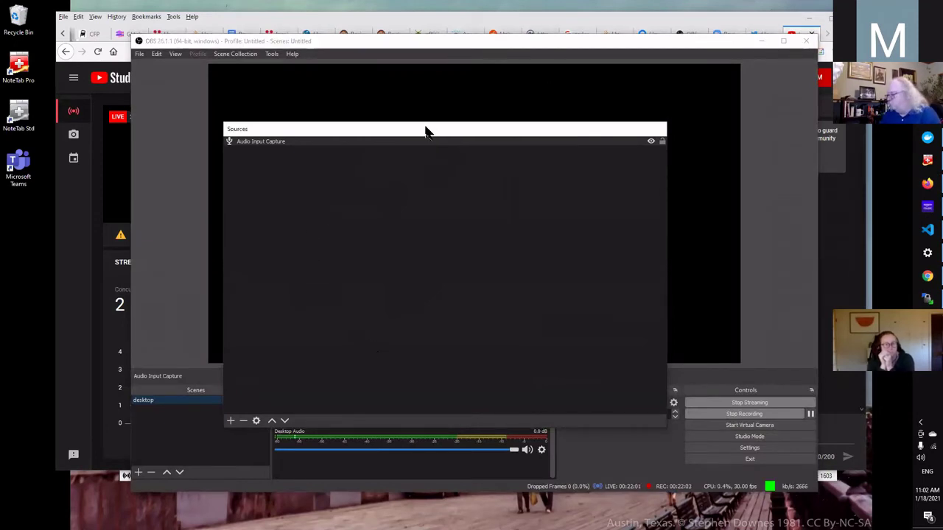
pyautogui.moveTo(425, 131); pyautogui.dragTo(375, 112)
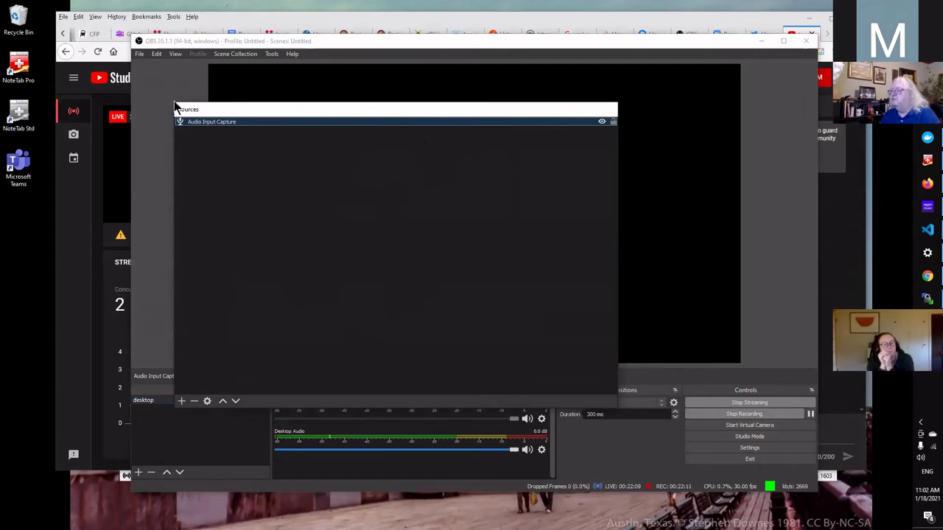
pyautogui.moveTo(171, 98); pyautogui.dragTo(250, 162)
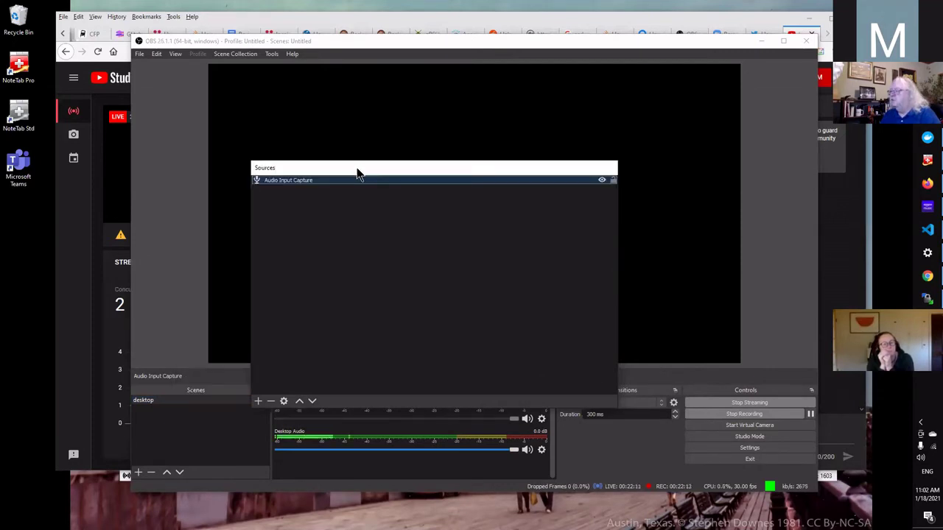
pyautogui.doubleClick(360, 169)
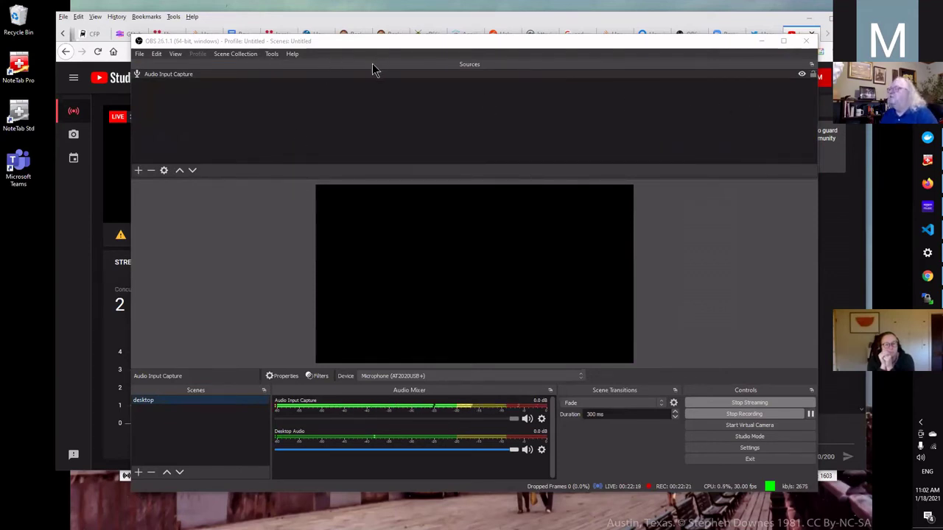
# Undock the Sources panel, narrow it and place it centrally over the preview
pyautogui.moveTo(372, 65); pyautogui.dragTo(370, 147)
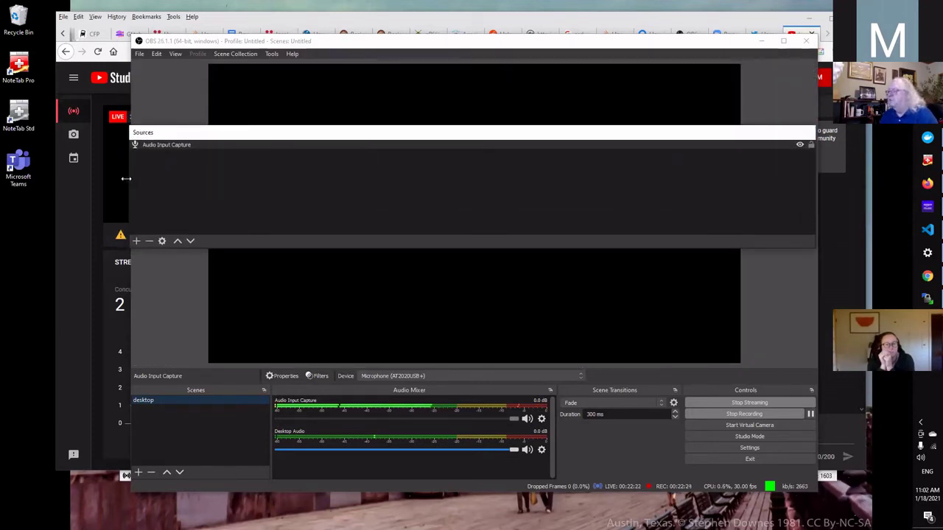
pyautogui.moveTo(486, 201); pyautogui.dragTo(462, 199)
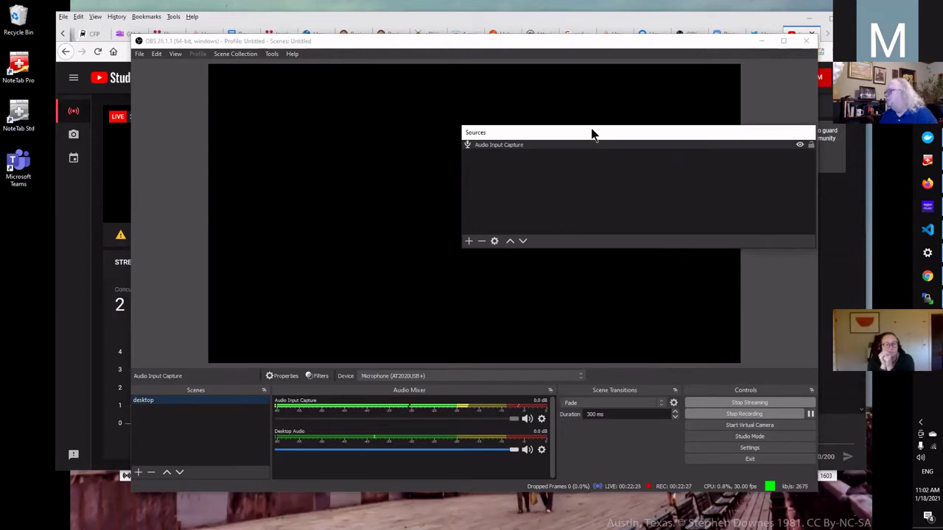
pyautogui.moveTo(591, 134); pyautogui.dragTo(578, 139)
pyautogui.moveTo(412, 145); pyautogui.dragTo(412, 142)
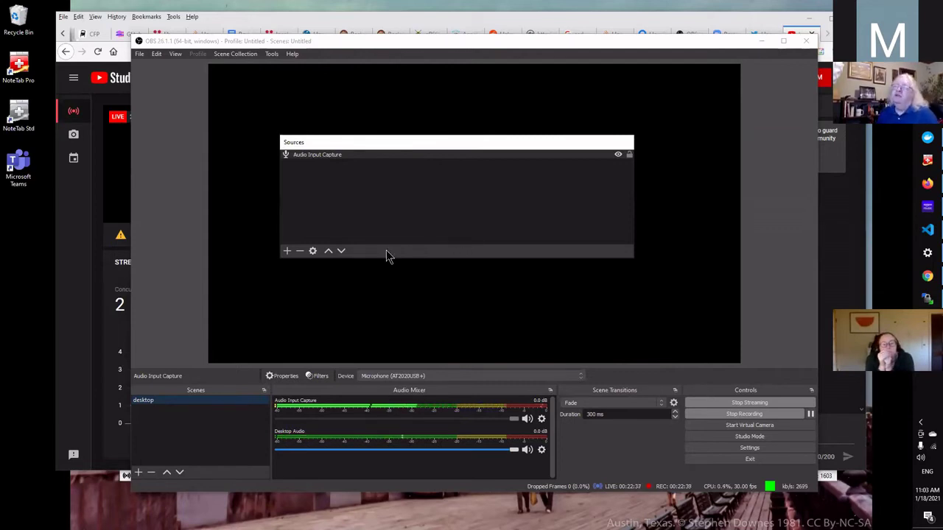
# Create a new Display Capture source in the desktop scene and align it with the canvas's upper-left corner
pyautogui.click(287, 252)
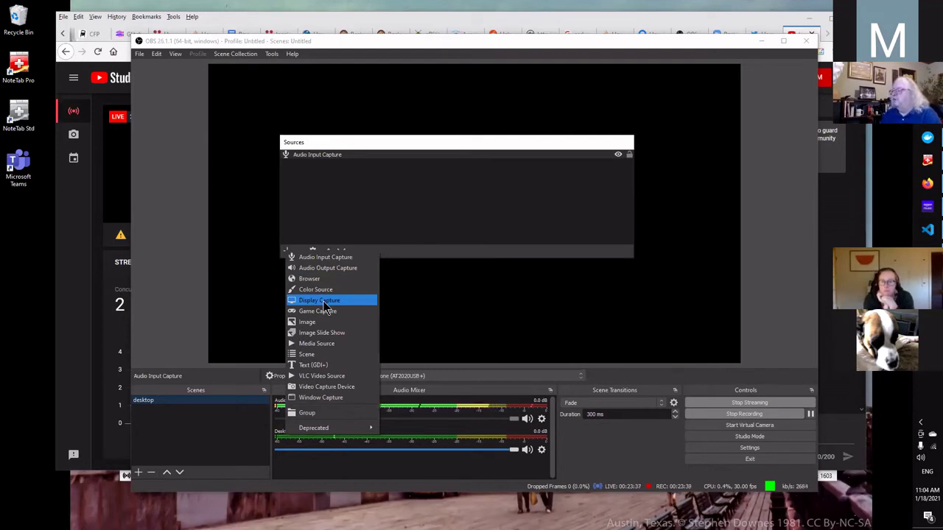
pyautogui.click(324, 302)
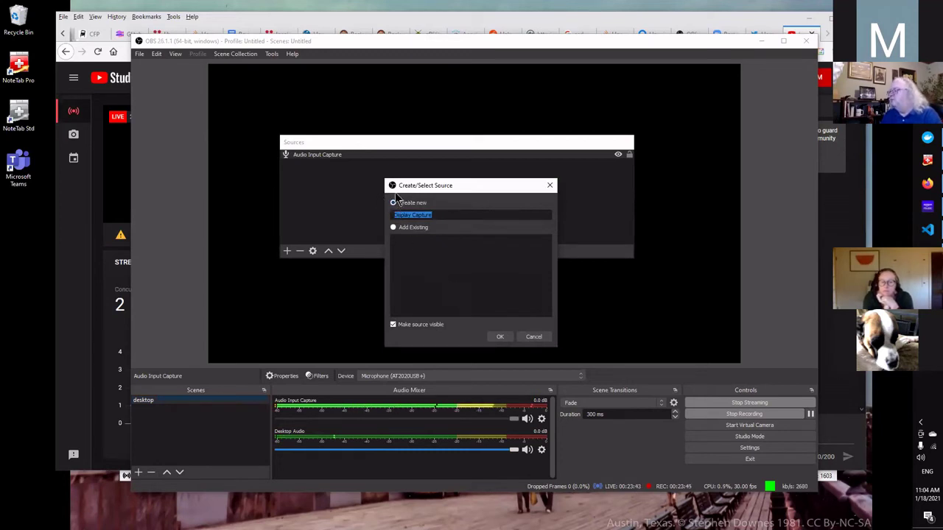
pyautogui.click(498, 337)
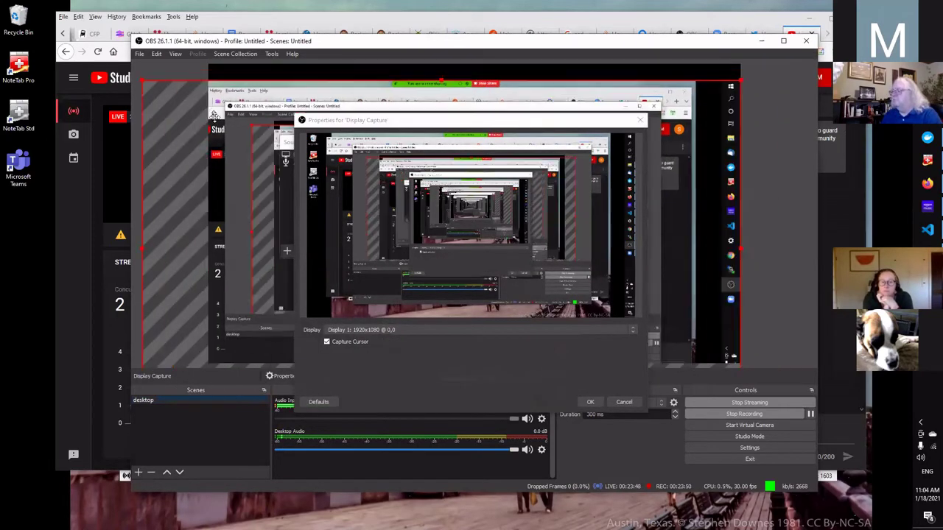
pyautogui.moveTo(556, 84); pyautogui.dragTo(424, 93)
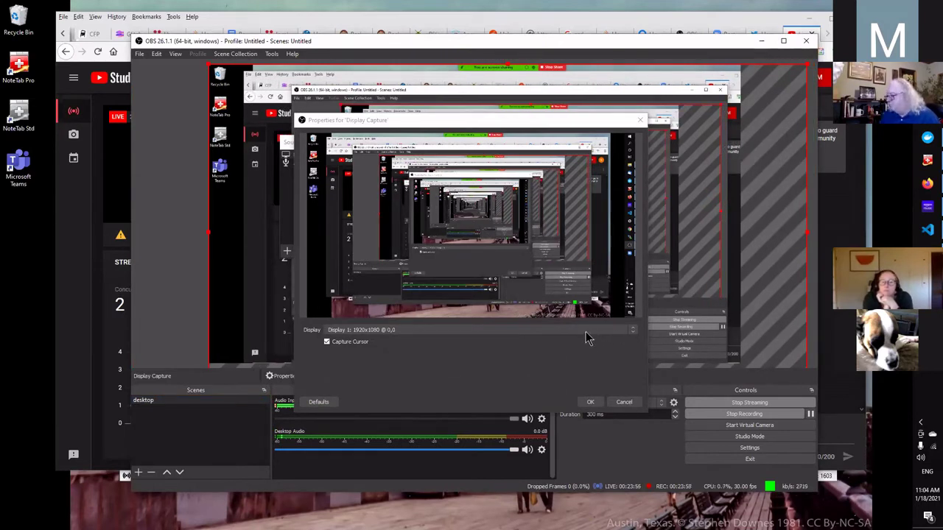
# Set the new Display Capture source to record Display 2: 1920x1080 @ -1920,0 and select it among the sources
pyautogui.click(363, 331)
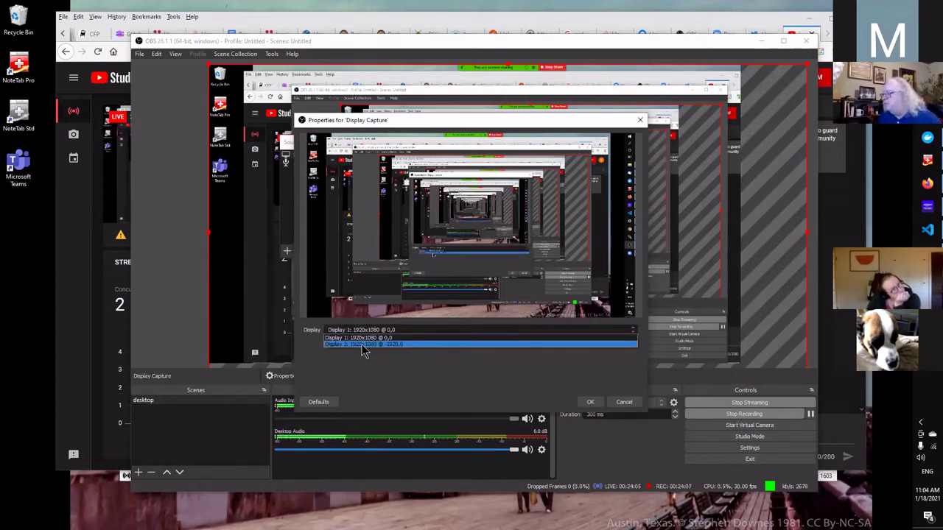
pyautogui.click(363, 344)
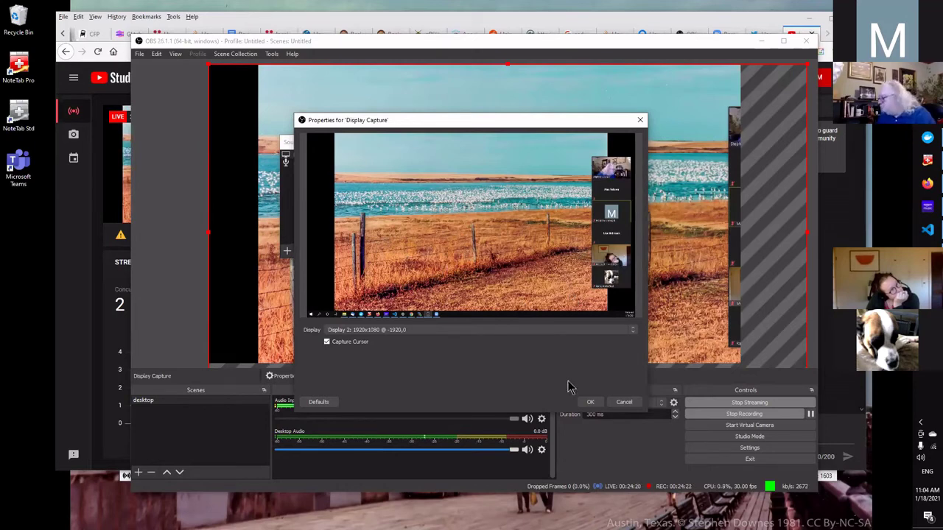
pyautogui.click(594, 402)
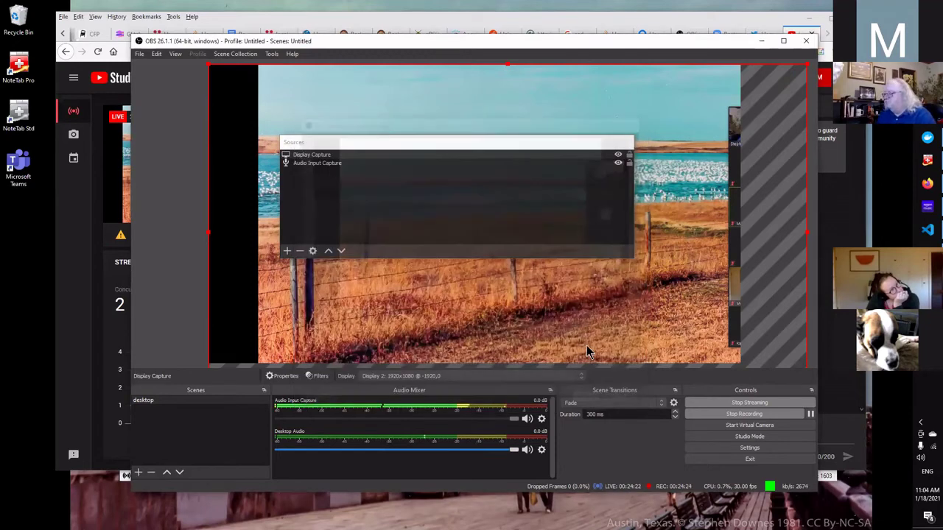
pyautogui.click(316, 157)
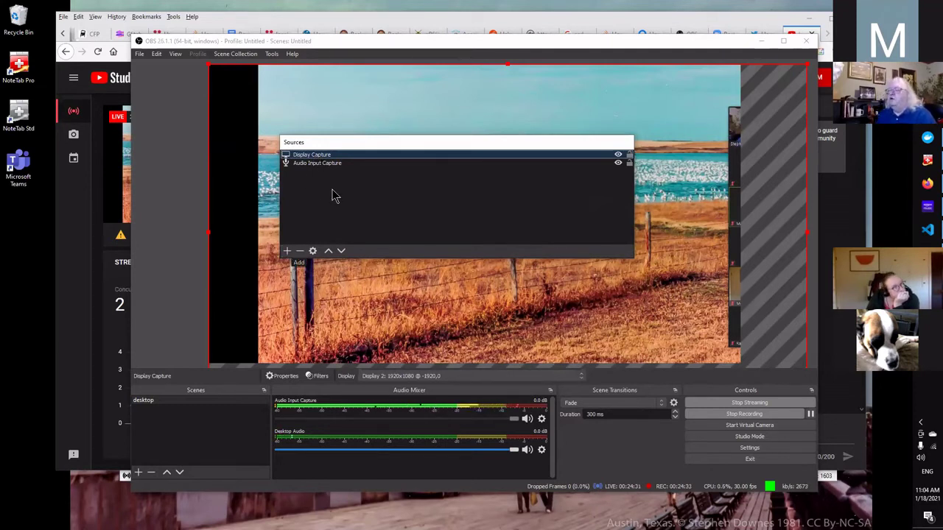
# Add a new Display Capture source named "Right Screen" that captures Display 1: 1920x1080 @ 0,0
pyautogui.click(288, 250)
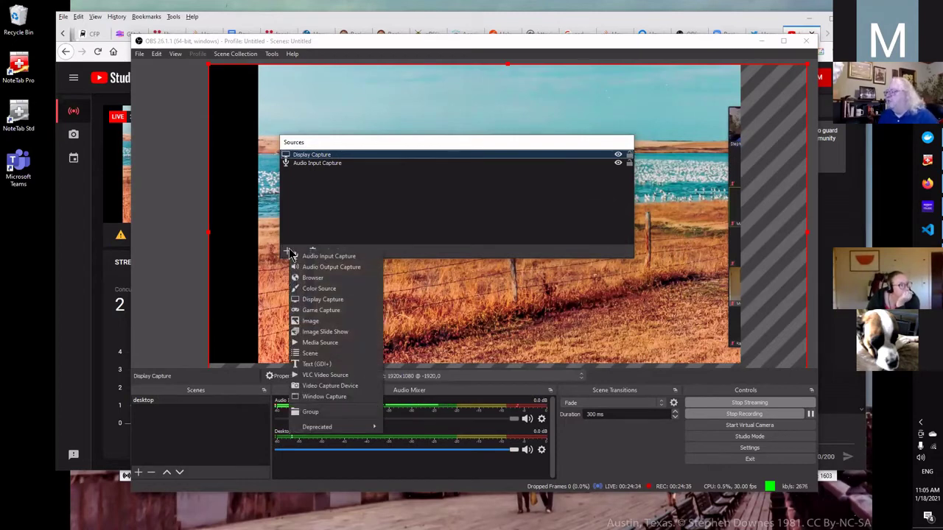
pyautogui.click(327, 301)
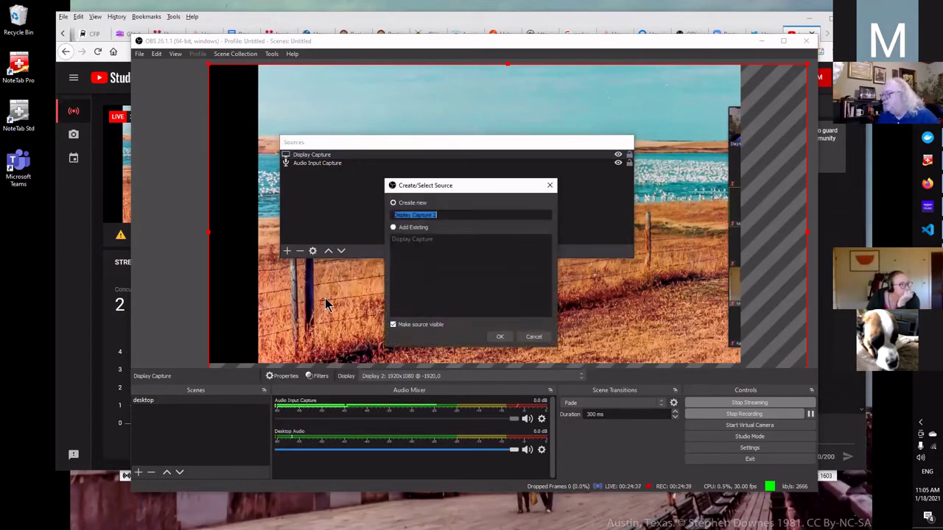
pyautogui.click(449, 214)
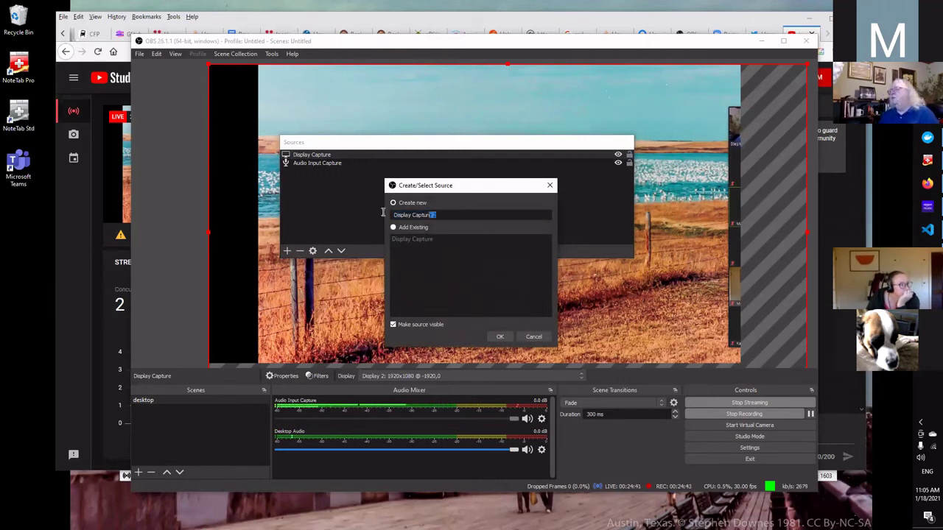
pyautogui.moveTo(382, 212); pyautogui.dragTo(312, 200)
pyautogui.press('BackSpace')
pyautogui.write('Righ')
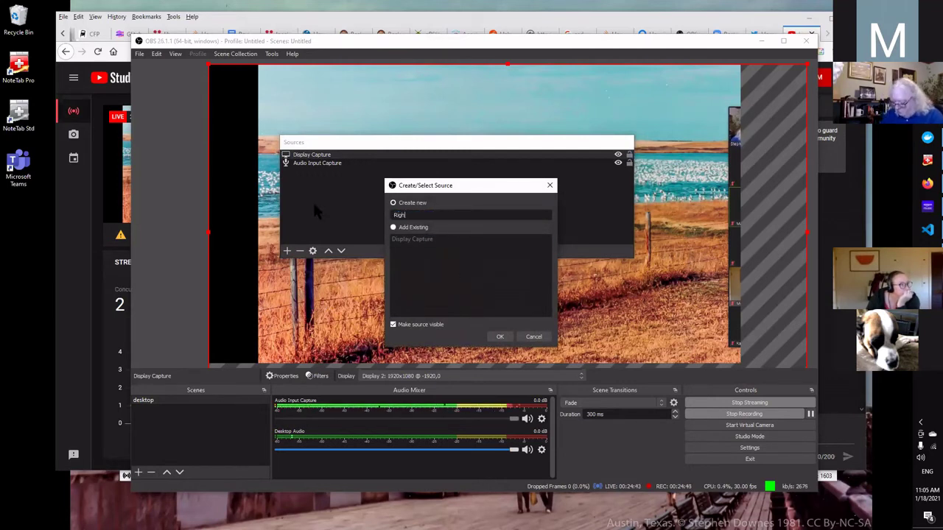
pyautogui.write('t')
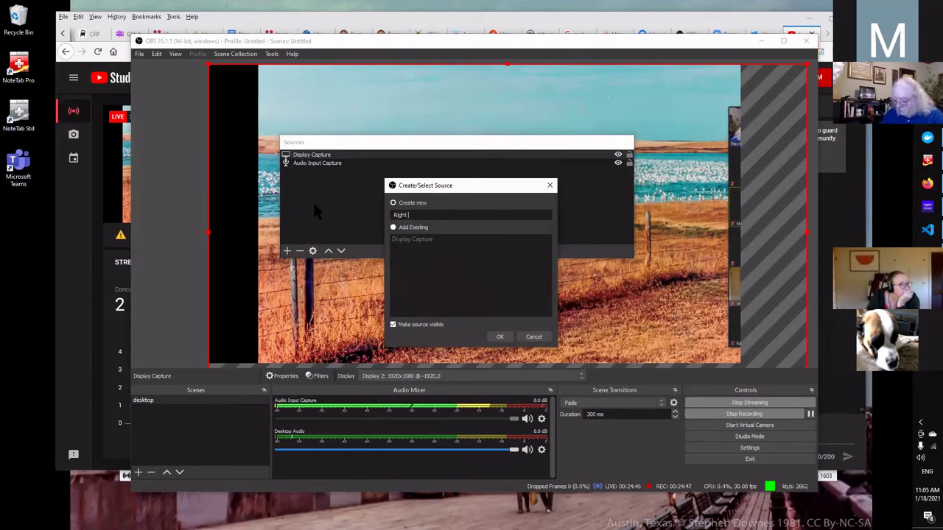
pyautogui.write(' Screen')
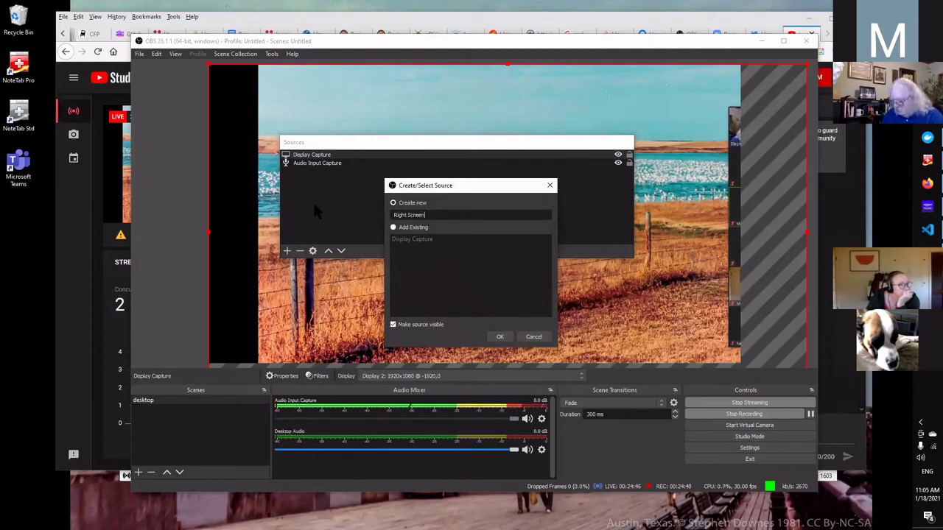
pyautogui.click(500, 336)
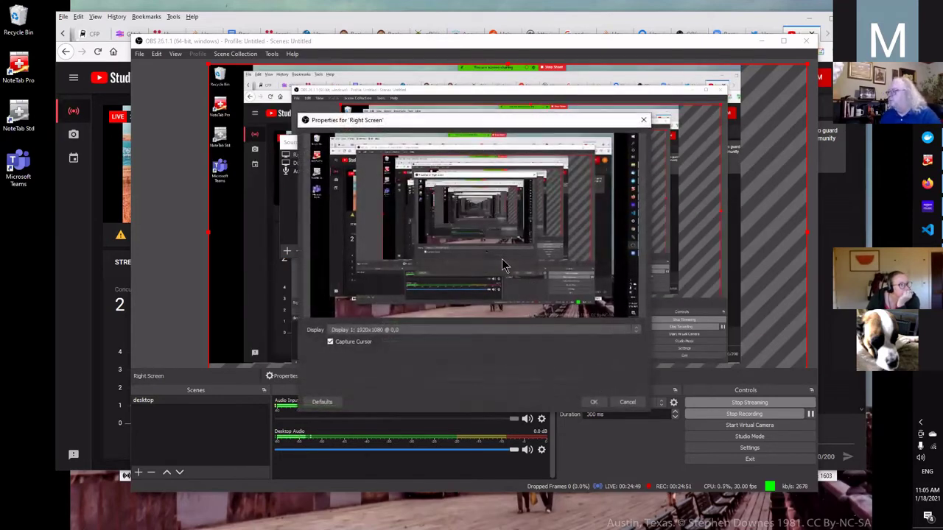
pyautogui.click(593, 401)
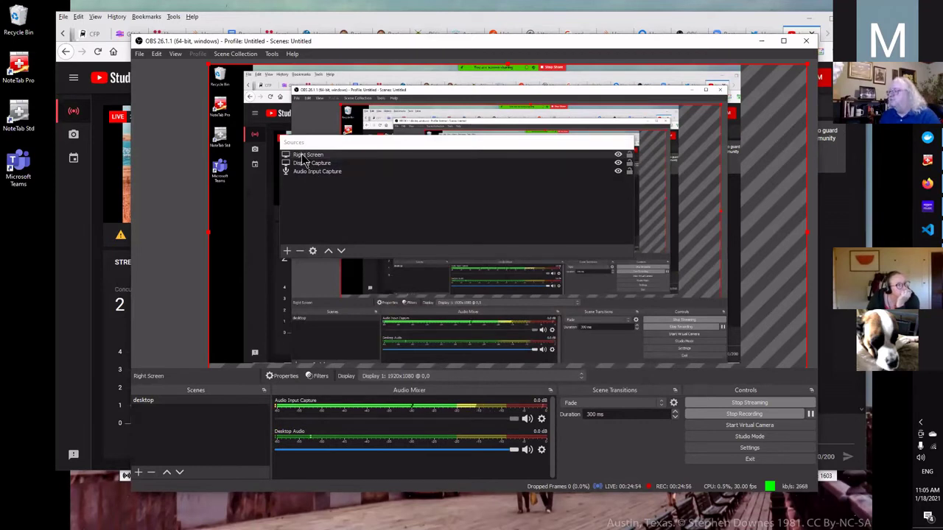
# Inspect the properties and available displays of the Display Capture source without changing them
pyautogui.click(302, 155)
pyautogui.click(304, 163)
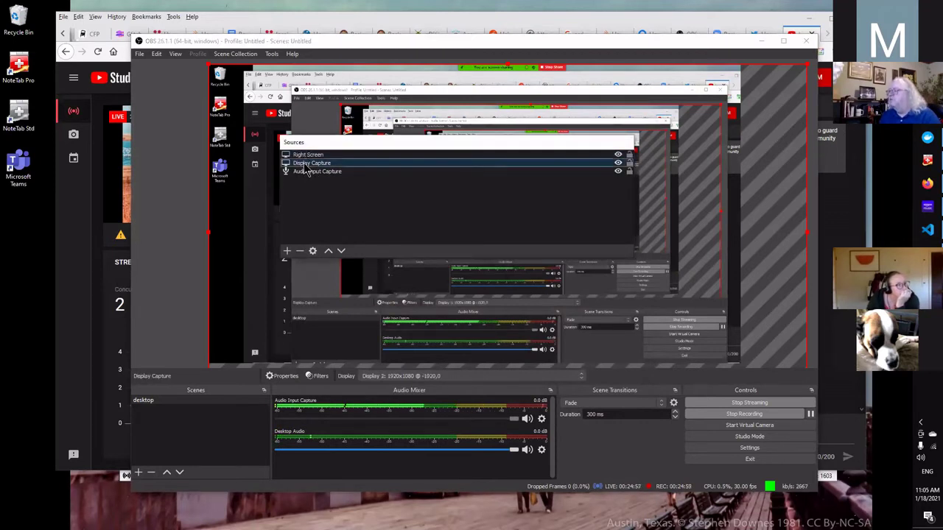
pyautogui.doubleClick(305, 165)
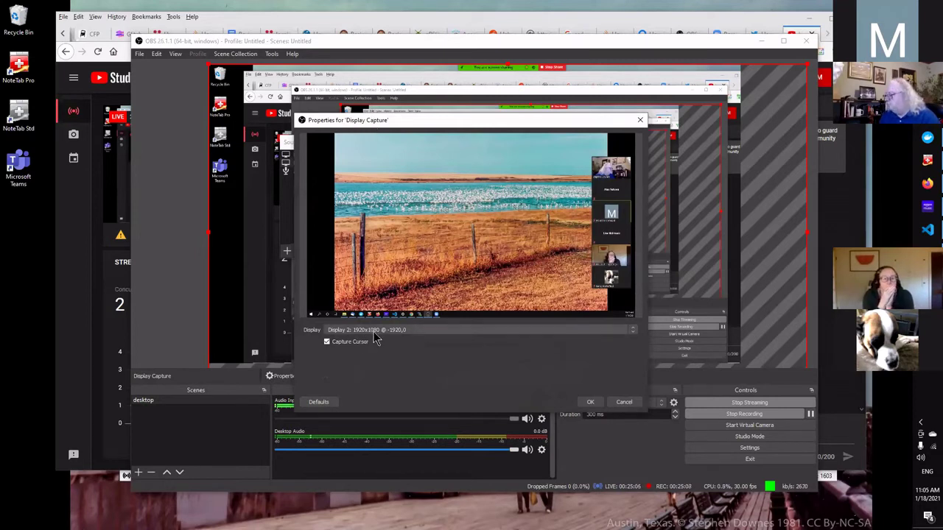
pyautogui.click(536, 331)
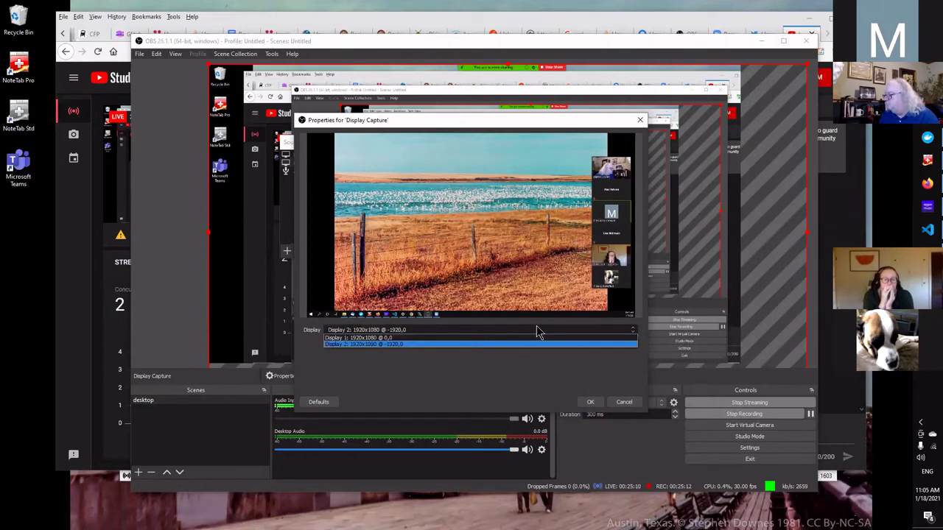
pyautogui.click(623, 403)
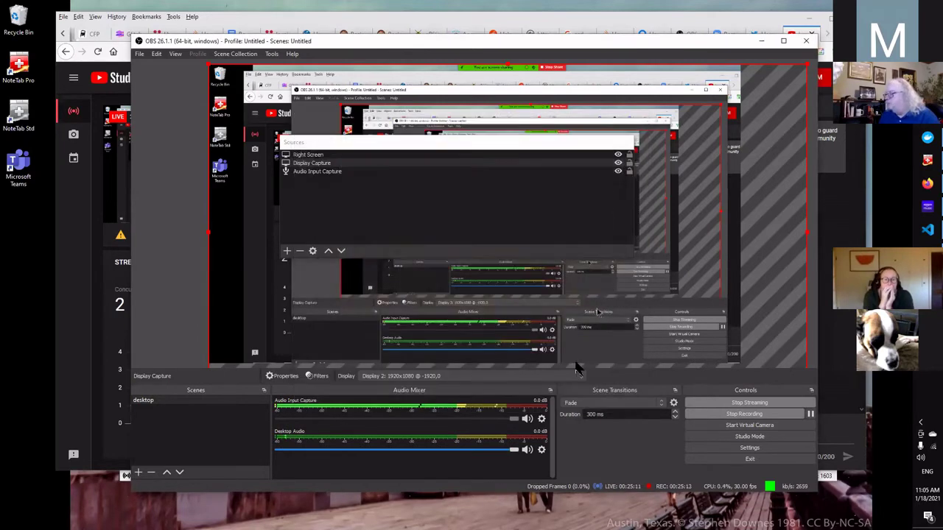
# Remove the Display Capture source from the desktop scene
pyautogui.click(309, 169)
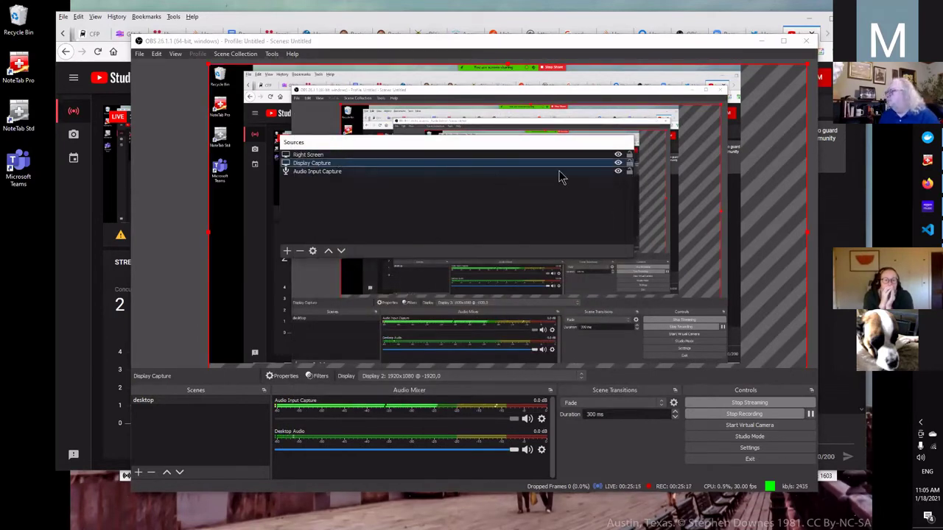
pyautogui.rightClick(414, 170)
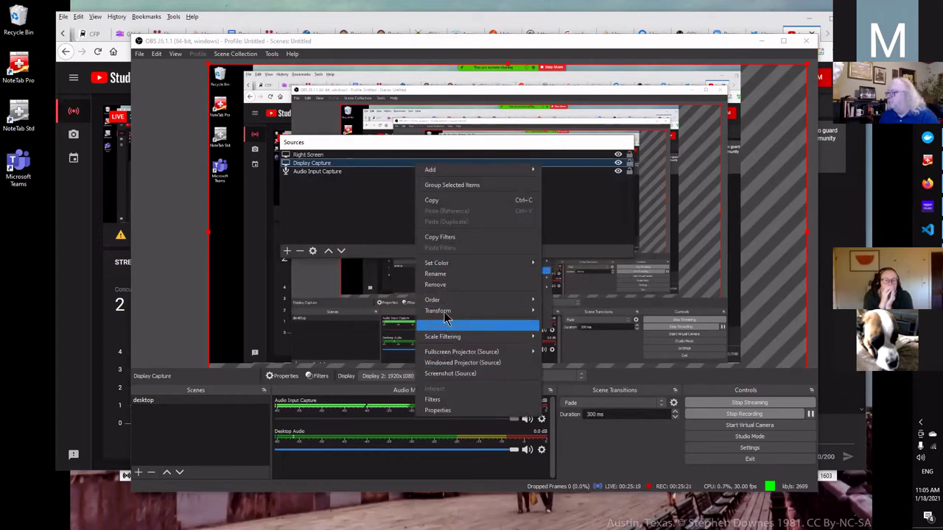
pyautogui.click(440, 285)
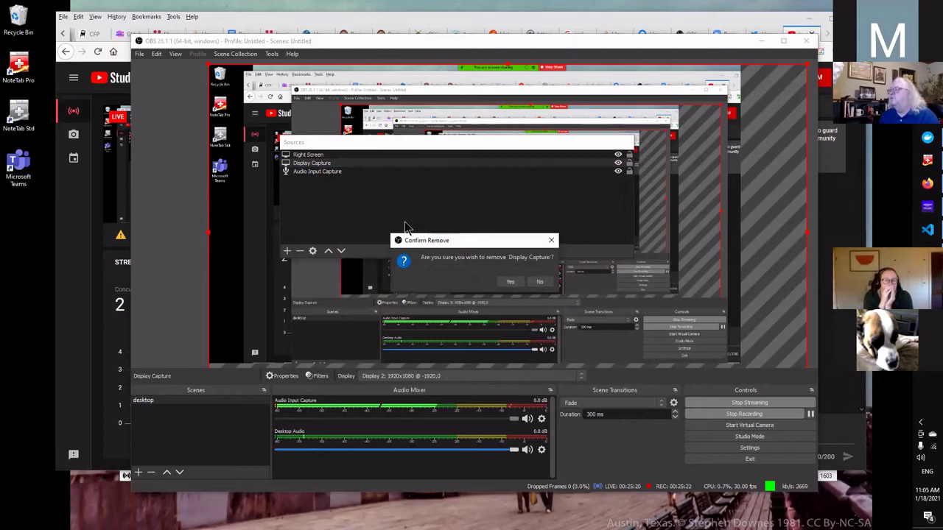
pyautogui.click(509, 281)
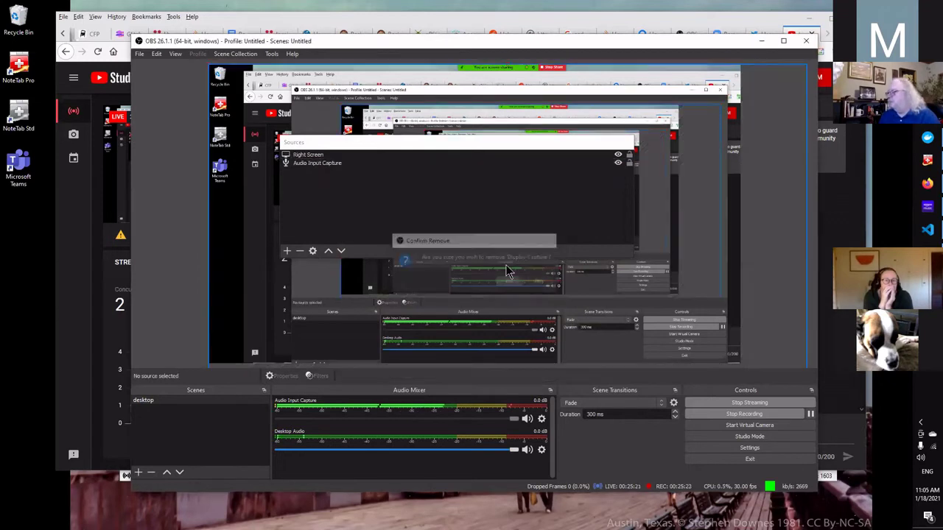
# Add a new Display Capture source named "Left Screen" that captures Display 2: 1920x1080 @ -1920,0
pyautogui.click(290, 251)
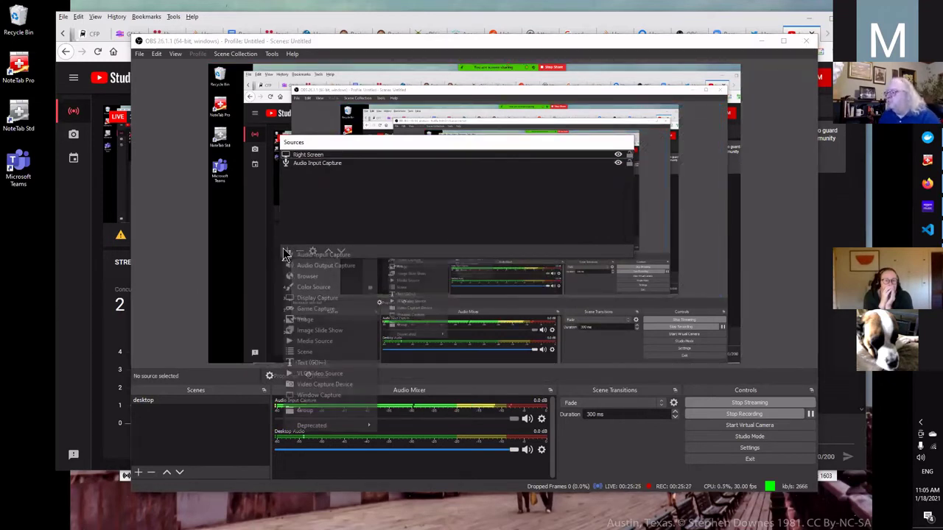
pyautogui.click(316, 299)
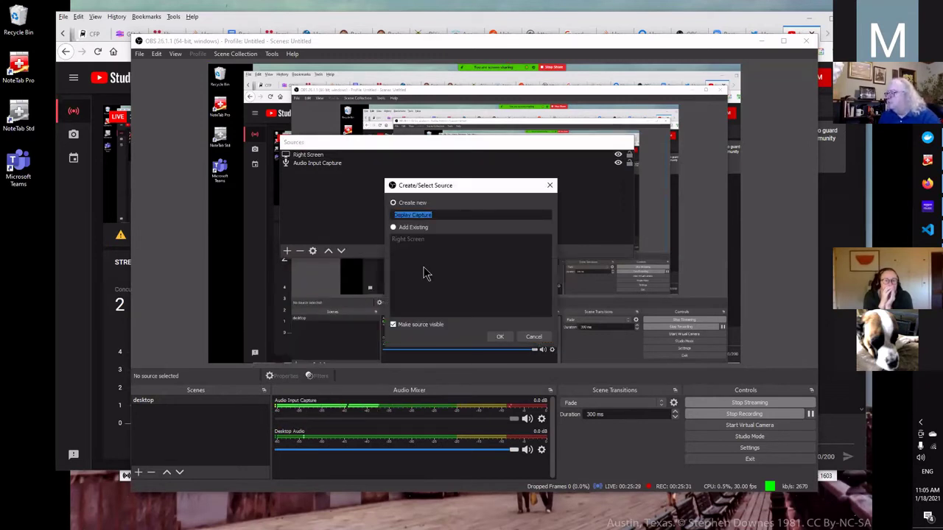
pyautogui.write('L')
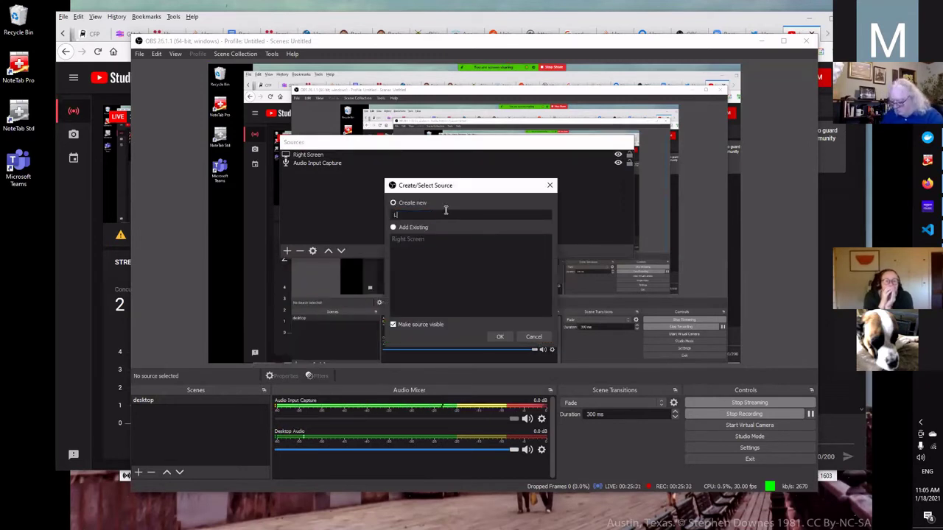
pyautogui.write('eft Sc')
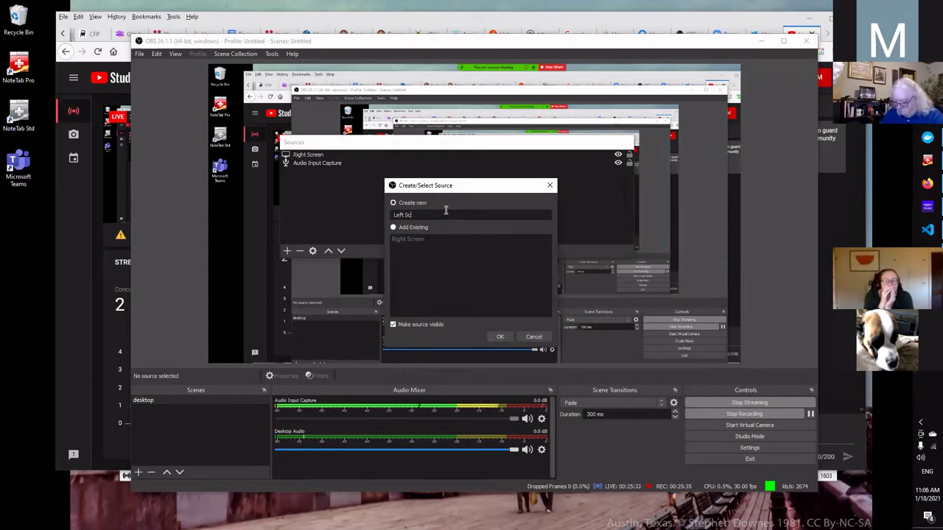
pyautogui.write('reen')
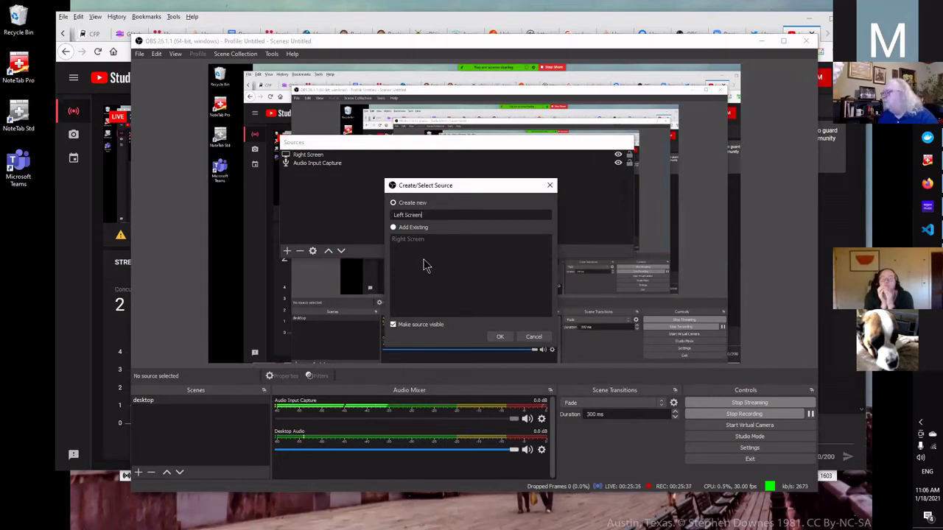
pyautogui.click(497, 337)
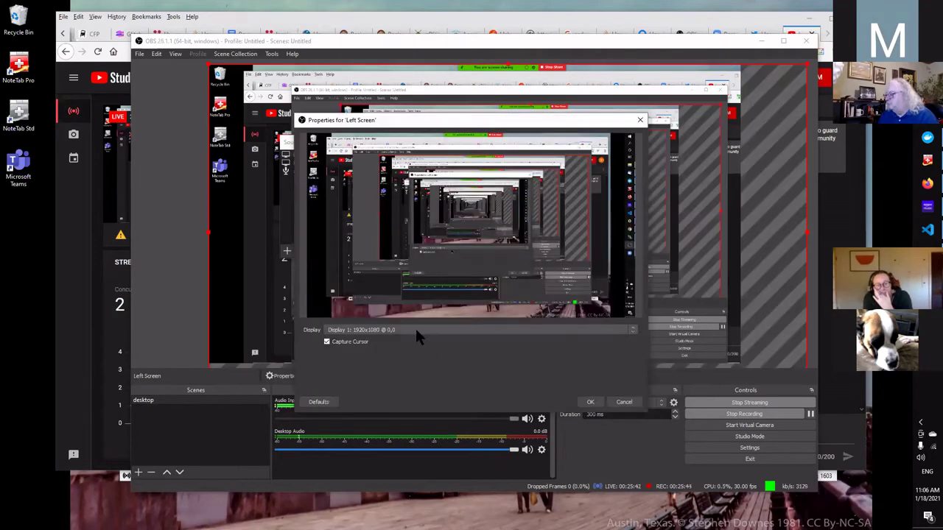
pyautogui.click(416, 330)
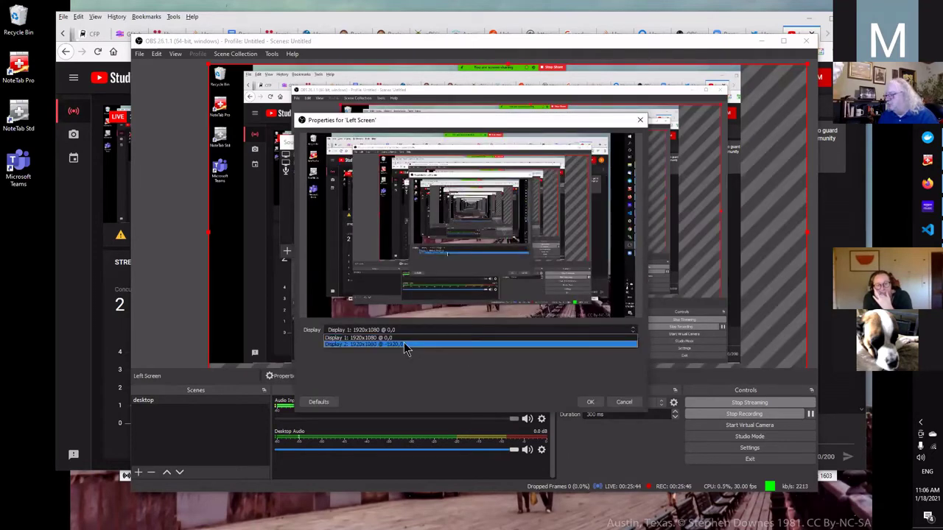
pyautogui.click(405, 344)
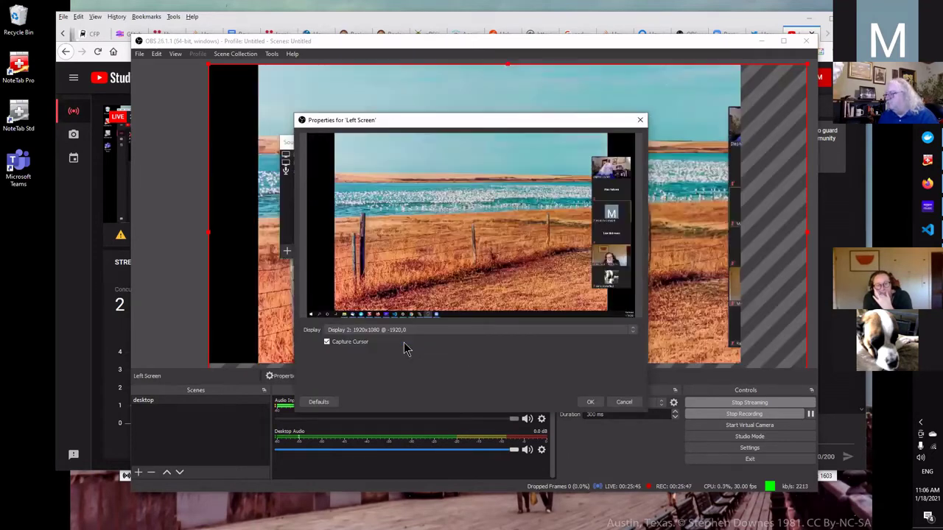
pyautogui.click(590, 403)
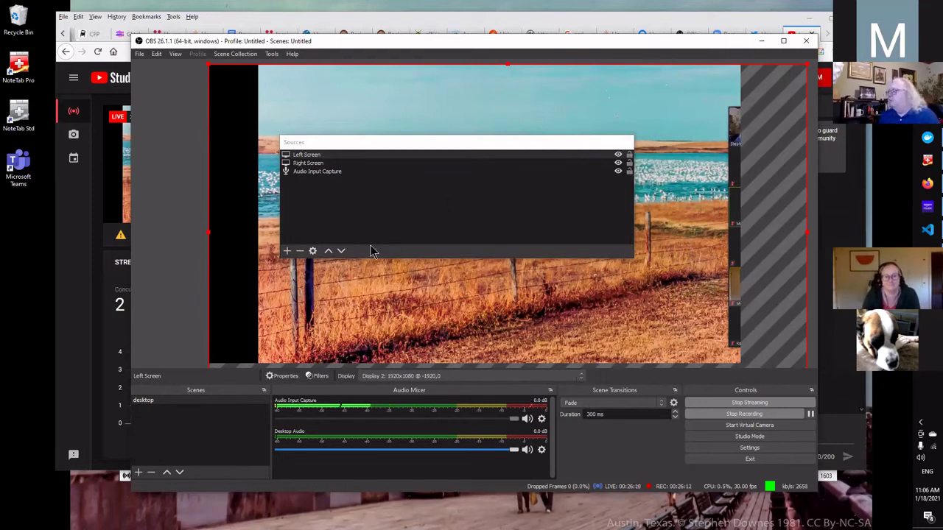
# Dock the floating Sources panel between the Scenes and Audio Mixer panels
pyautogui.click(420, 154)
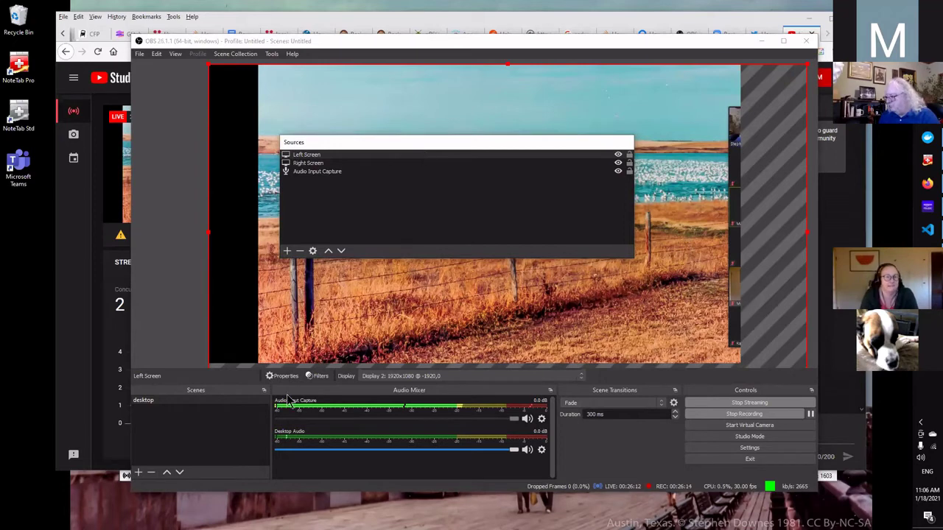
pyautogui.moveTo(289, 401); pyautogui.dragTo(291, 398)
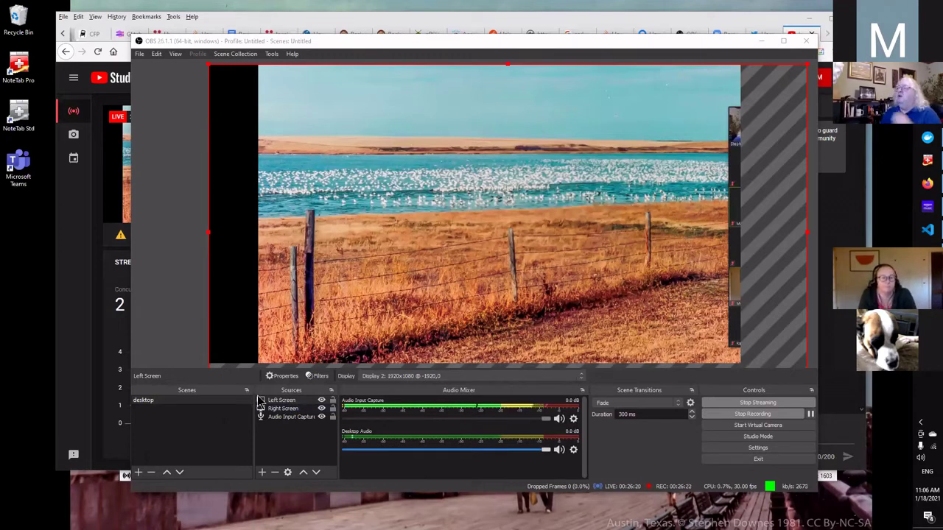
# Add a new scene named "My Screens"
pyautogui.click(139, 473)
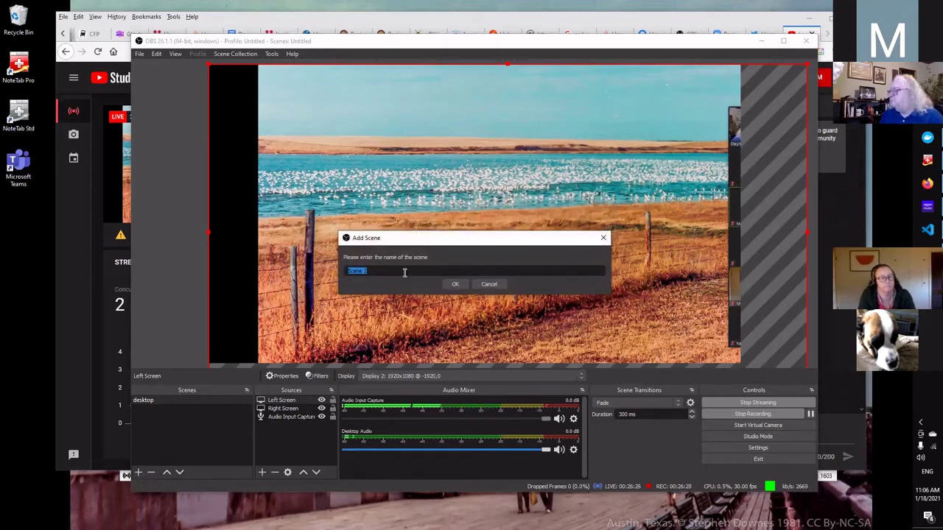
pyautogui.moveTo(404, 271); pyautogui.dragTo(316, 261)
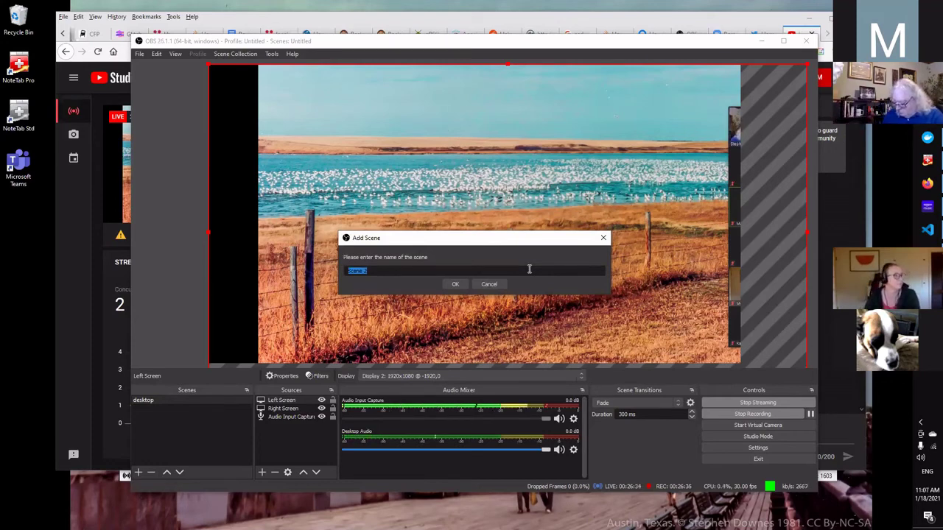
pyautogui.write('M')
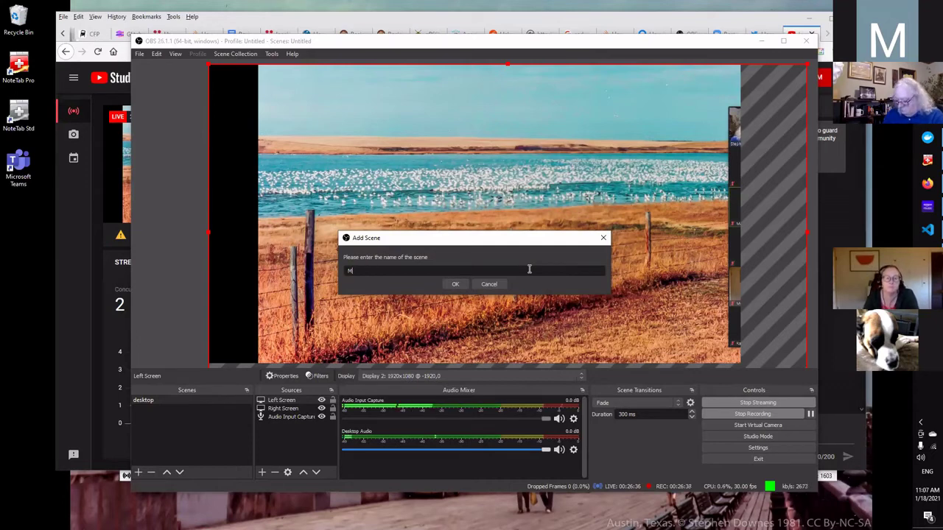
pyautogui.write('y ')
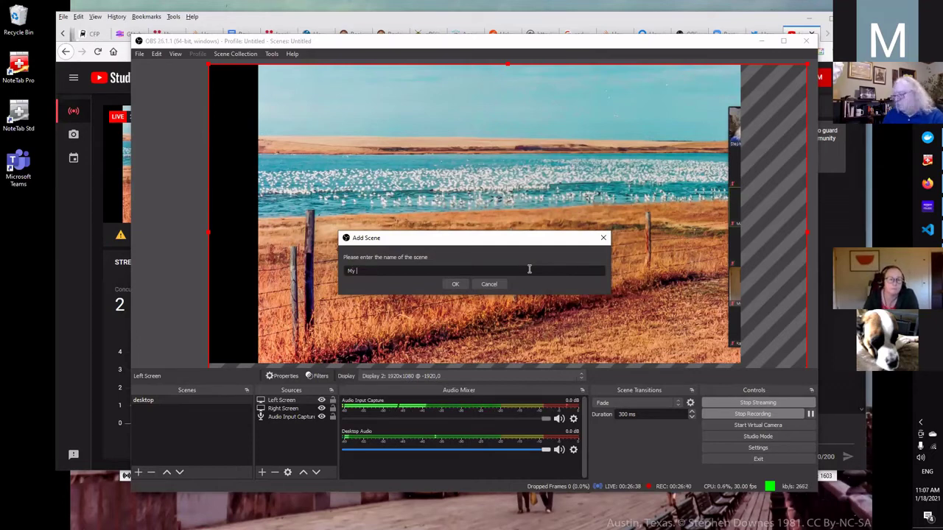
pyautogui.write('Scree')
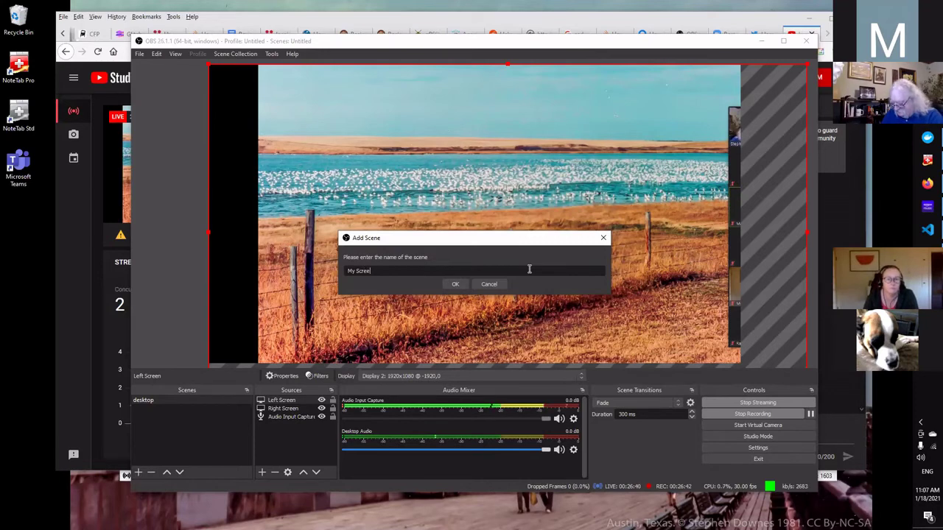
pyautogui.write('ns')
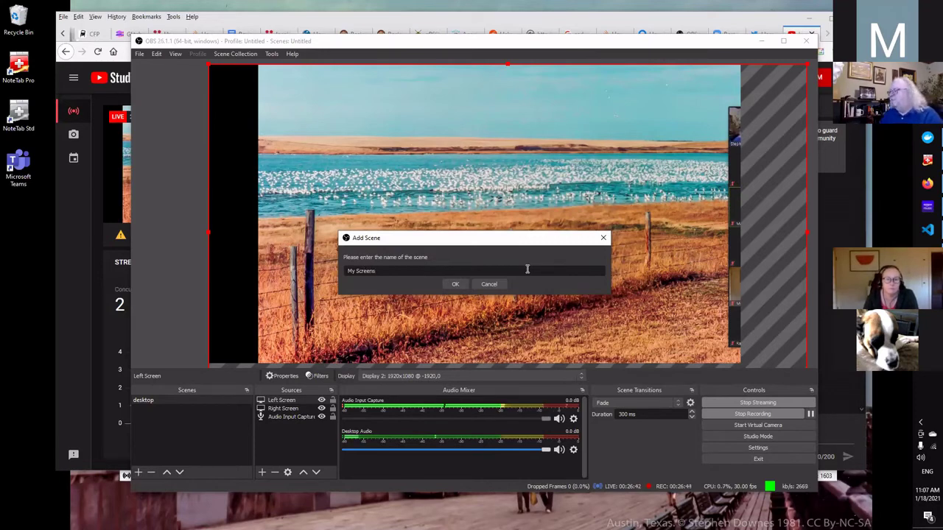
pyautogui.click(453, 285)
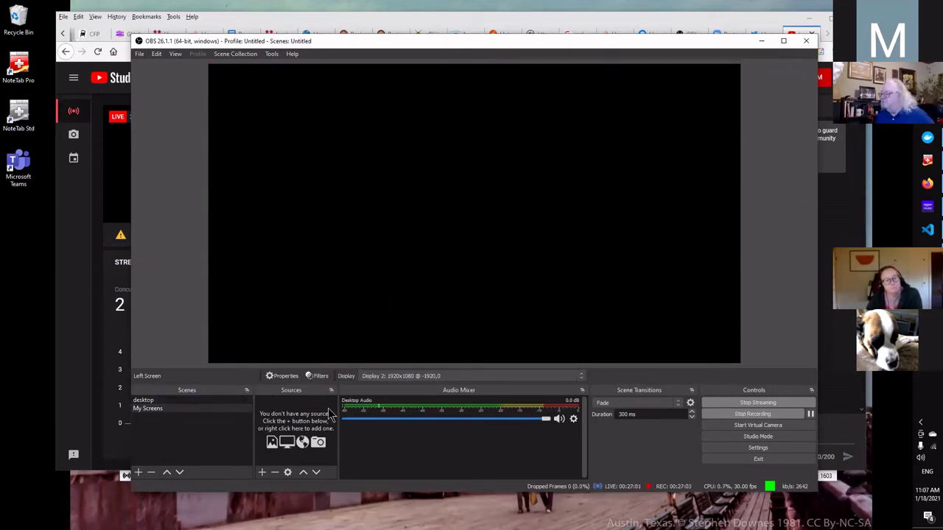
# Add the existing "Left Screen" display capture as a source in the My Screens scene
pyautogui.click(262, 473)
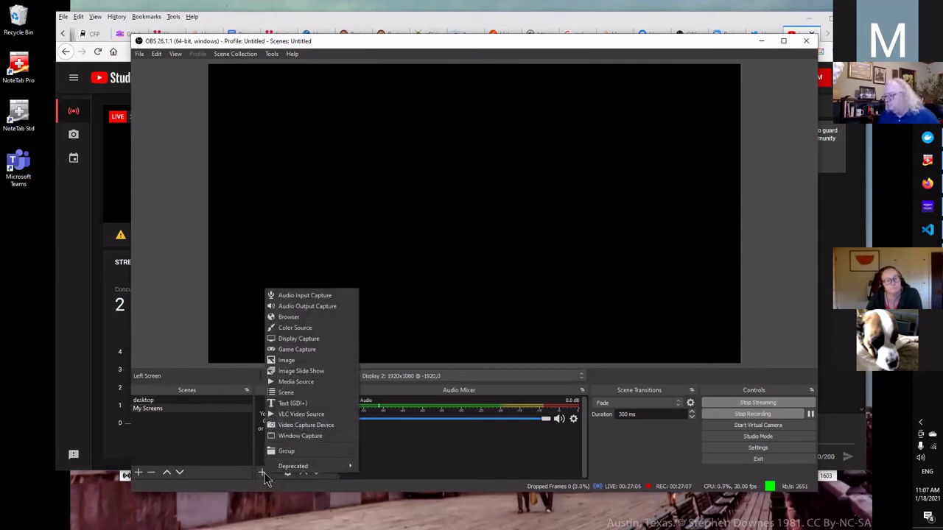
pyautogui.click(320, 340)
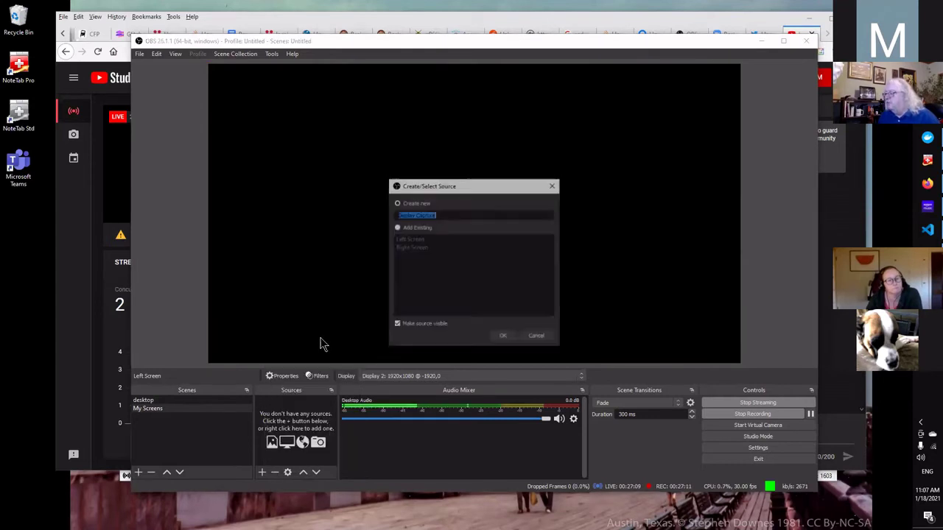
pyautogui.click(397, 228)
pyautogui.click(405, 239)
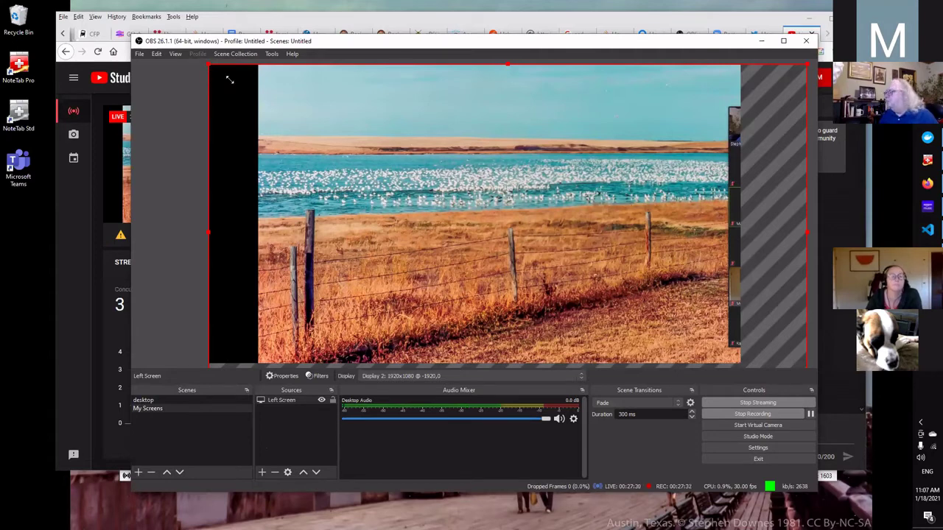
# Shrink the Left Screen capture to less than half the canvas width and place it in the canvas's upper left area
pyautogui.moveTo(229, 79); pyautogui.dragTo(286, 128)
pyautogui.moveTo(349, 166); pyautogui.dragTo(398, 174)
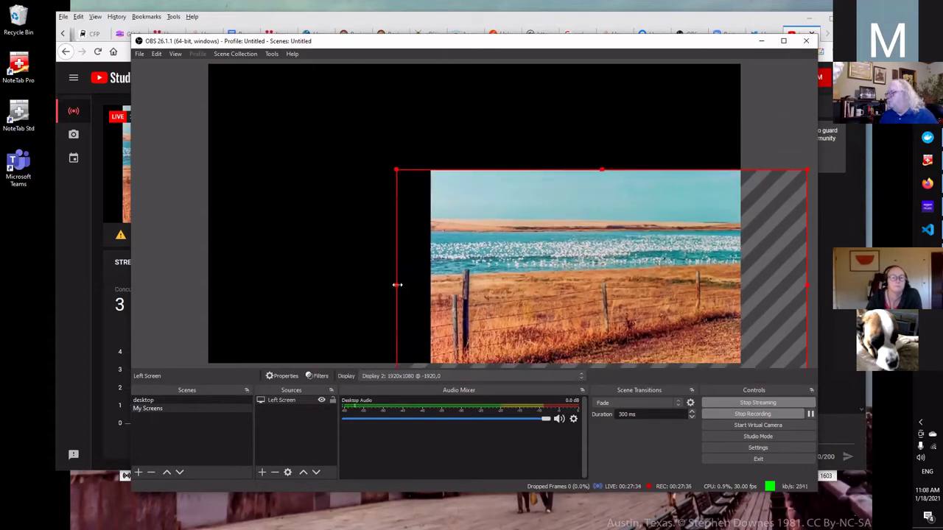
pyautogui.moveTo(401, 285); pyautogui.dragTo(391, 224)
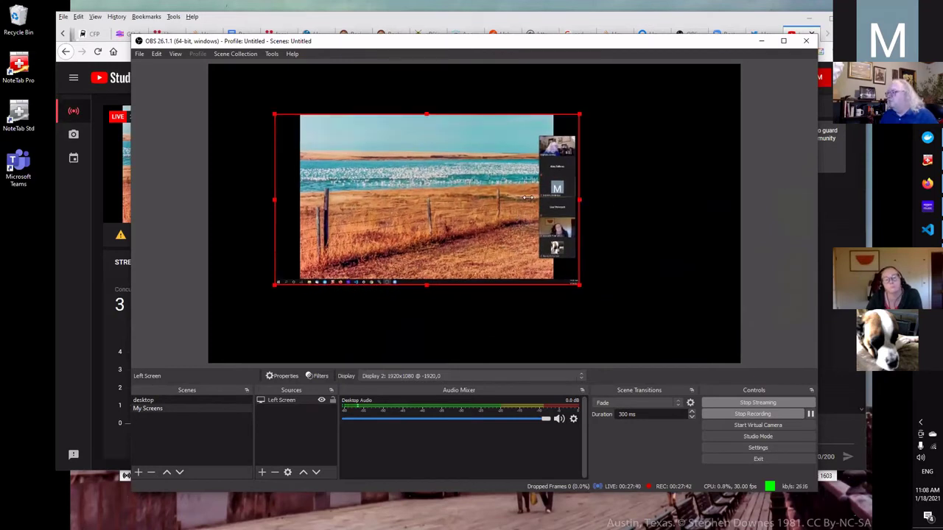
pyautogui.moveTo(527, 197); pyautogui.dragTo(435, 192)
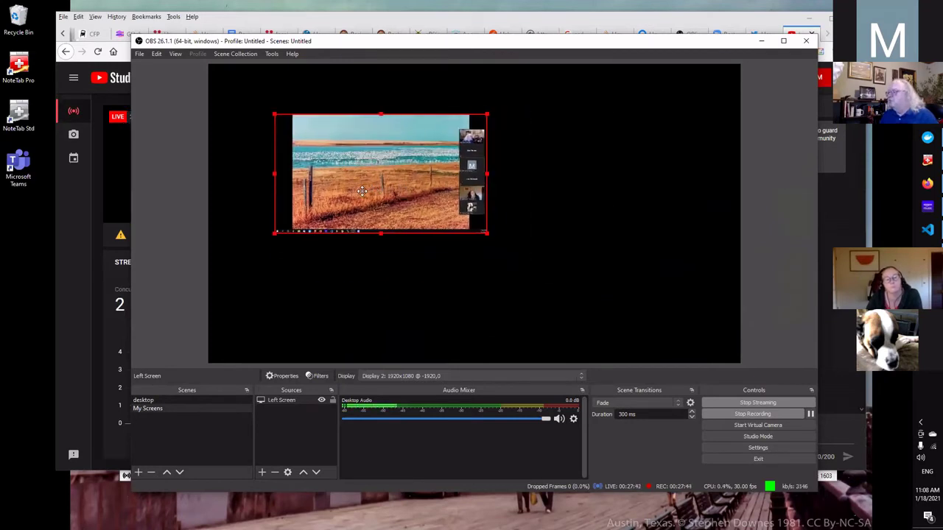
pyautogui.moveTo(361, 191); pyautogui.dragTo(341, 212)
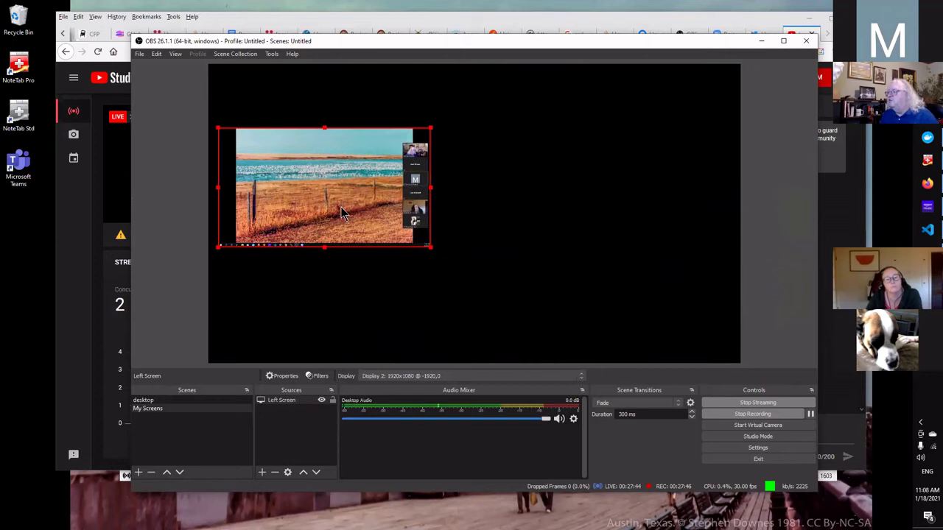
pyautogui.click(343, 293)
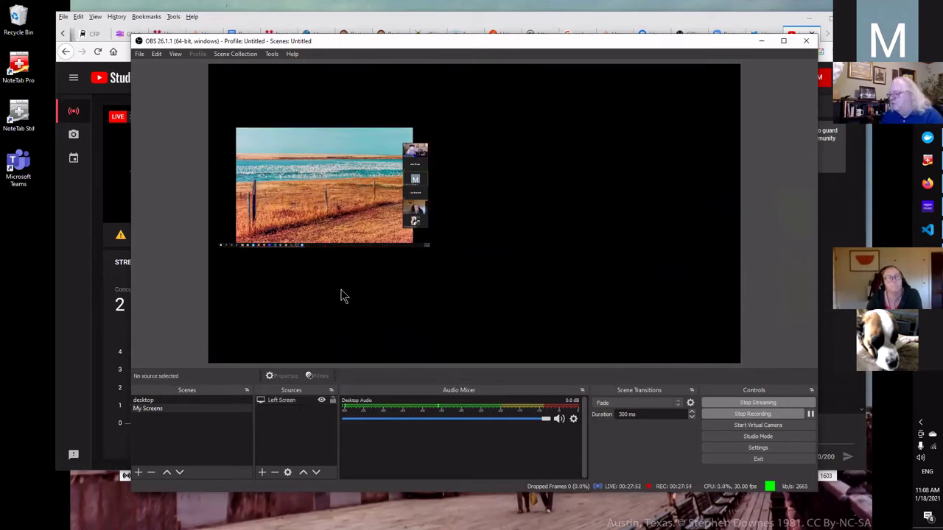
# Add the existing "Right Screen" display capture as a second source in the My Screens scene
pyautogui.click(262, 473)
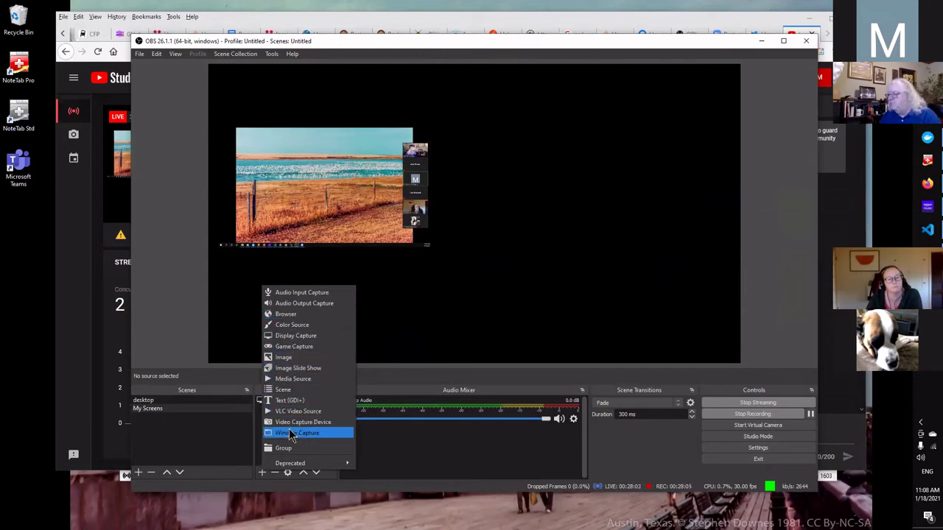
pyautogui.click(291, 336)
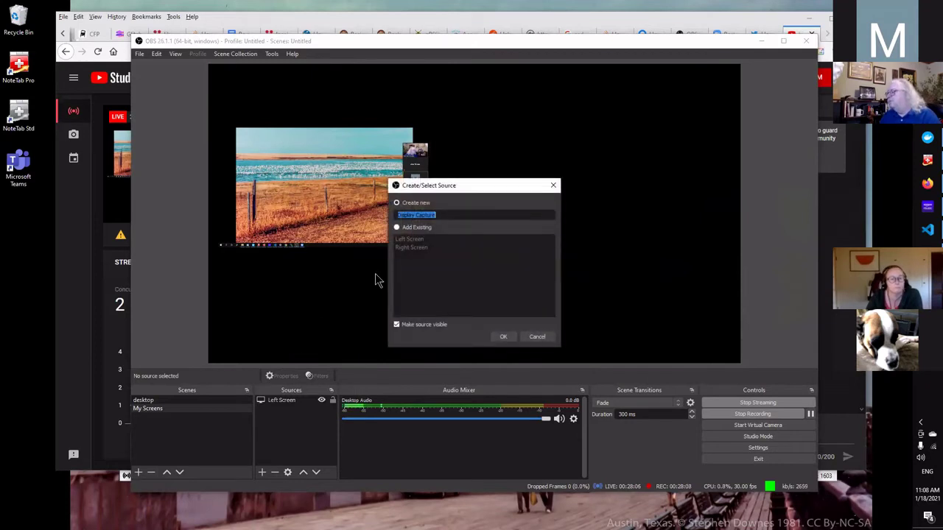
pyautogui.click(398, 227)
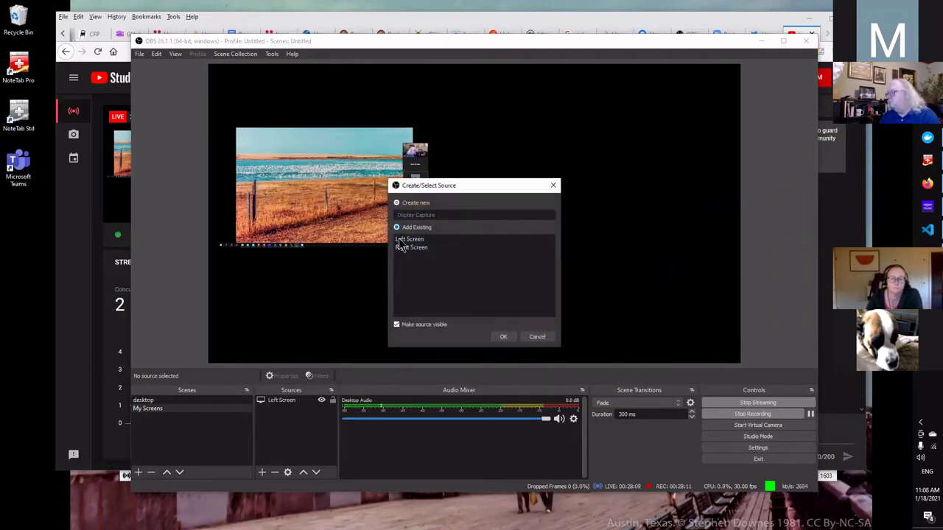
pyautogui.click(501, 337)
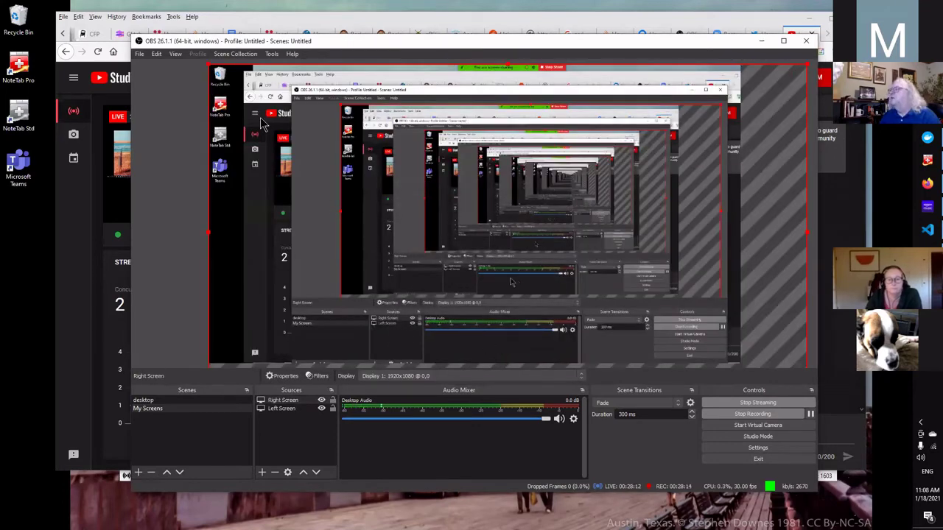
# Shrink the Right Screen capture to about the Left Screen capture's size and align it beside that capture, on its right
pyautogui.moveTo(211, 64); pyautogui.dragTo(572, 268)
pyautogui.moveTo(663, 300); pyautogui.dragTo(547, 171)
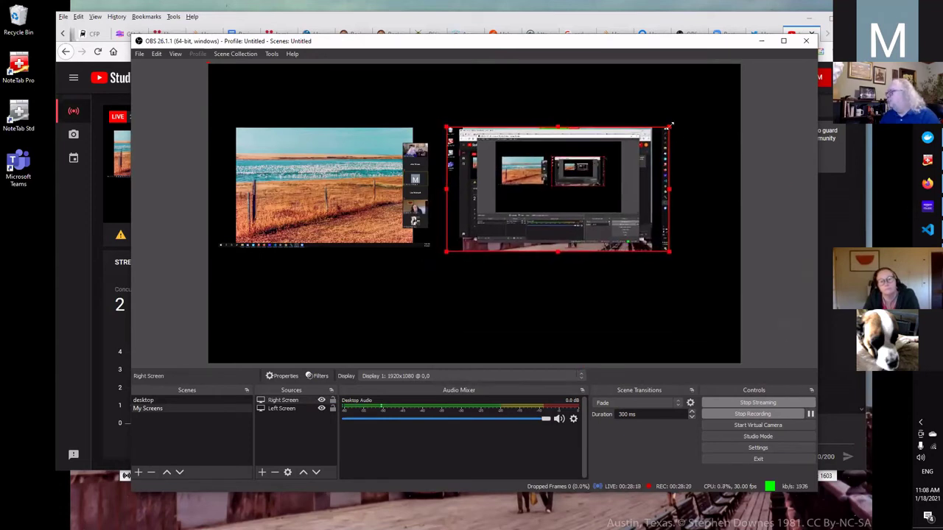
pyautogui.moveTo(669, 127); pyautogui.dragTo(643, 135)
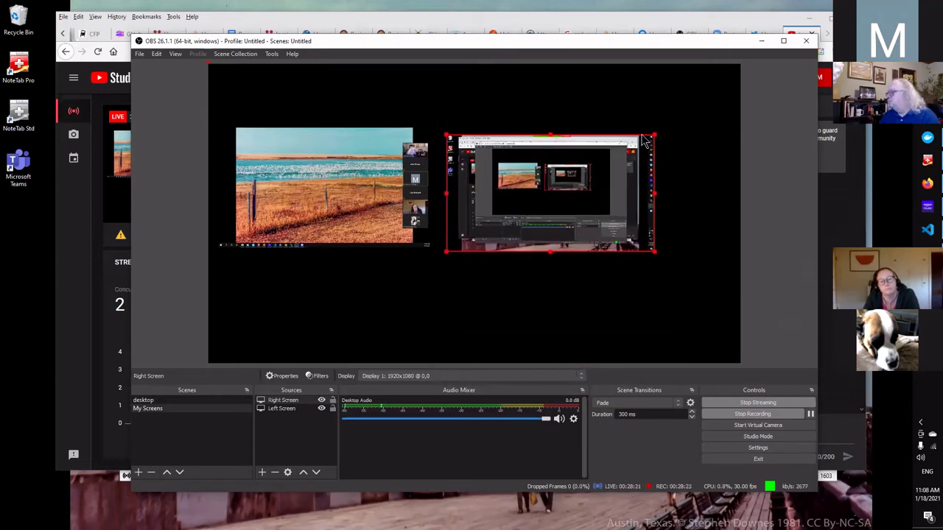
pyautogui.moveTo(545, 192); pyautogui.dragTo(546, 185)
pyautogui.click(537, 302)
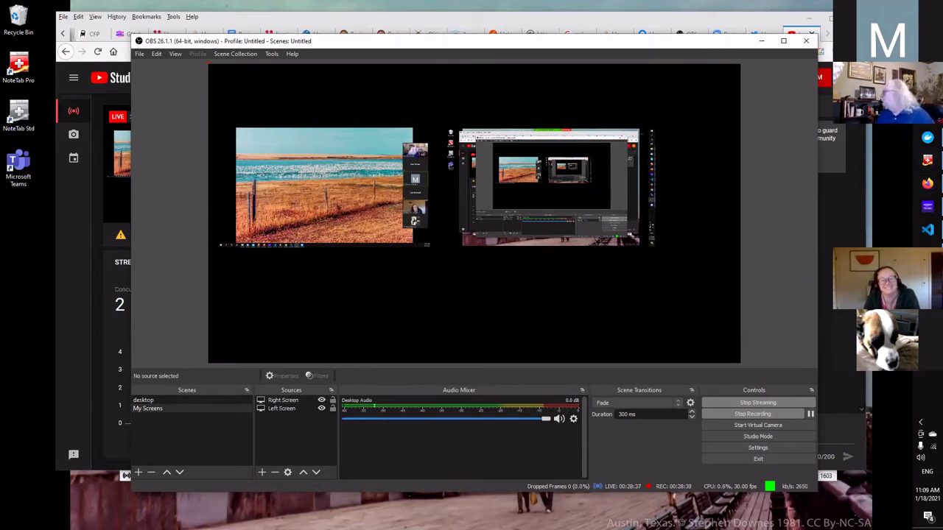
# Switch to YouTube Studio, view the live stream preview in full screen, and return to OBS
pyautogui.click(703, 26)
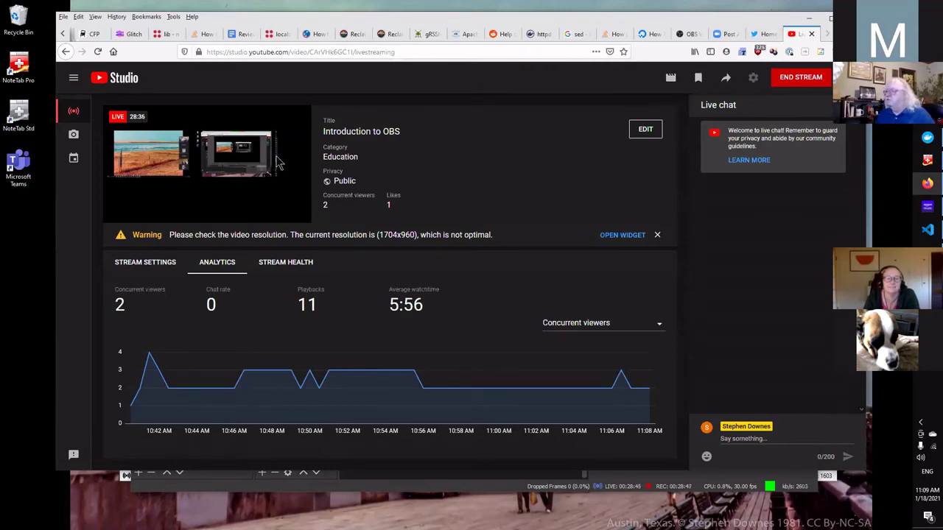
pyautogui.moveTo(206, 166)
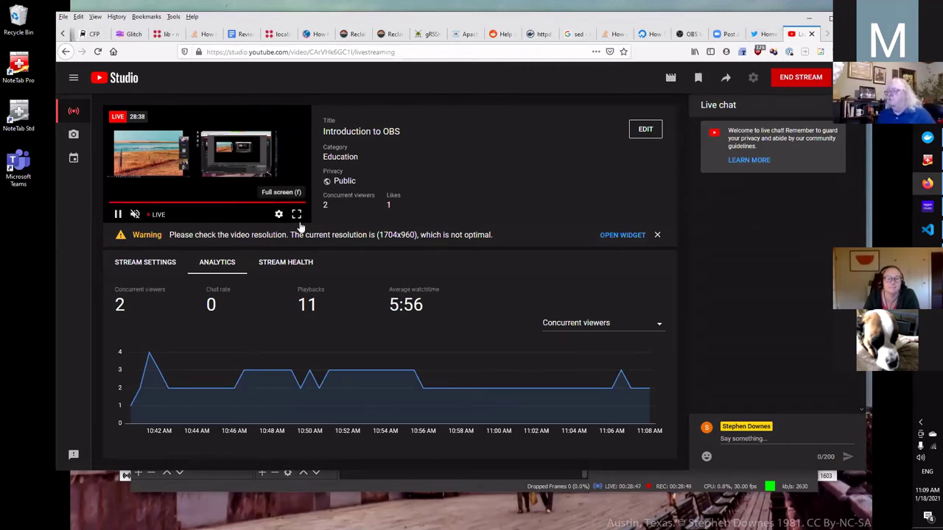
pyautogui.click(296, 213)
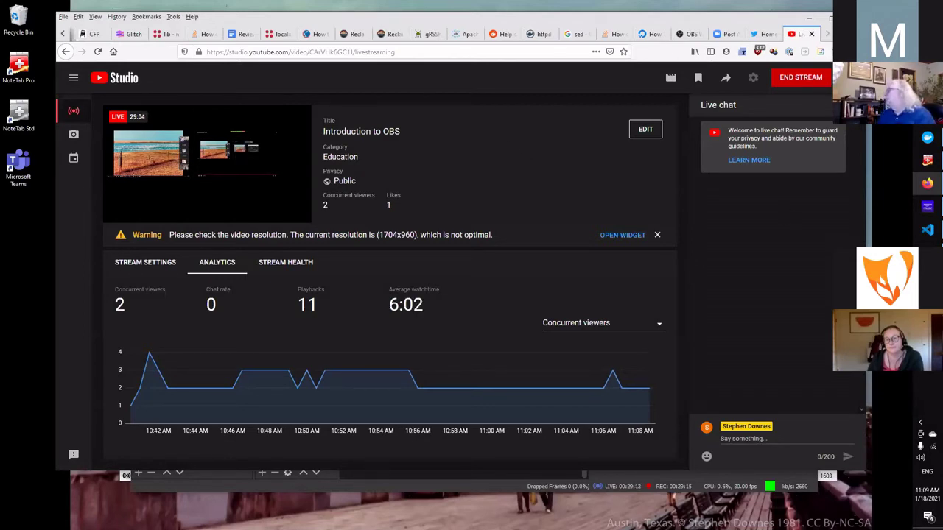
pyautogui.moveTo(927, 230)
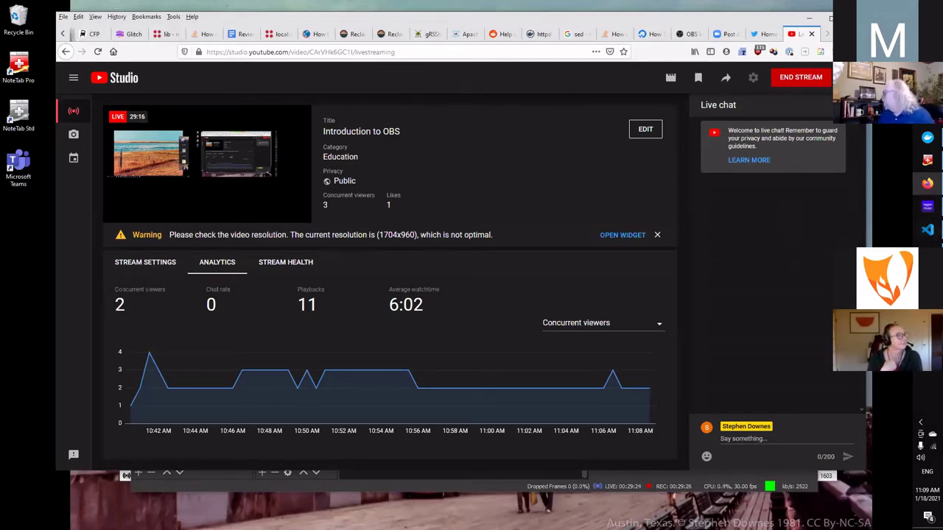
pyautogui.hotkey('alt', 'Tab')
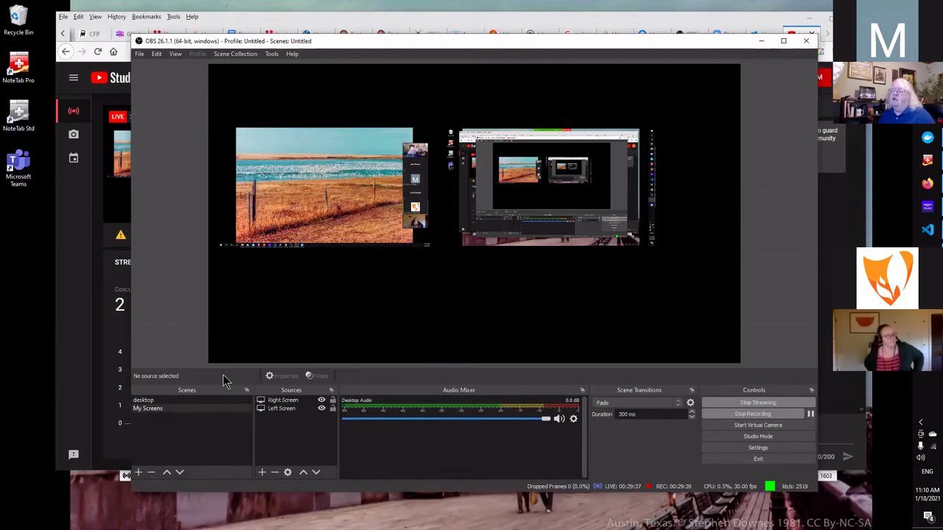
# Add a new scene named "New Scene" and select it
pyautogui.click(139, 472)
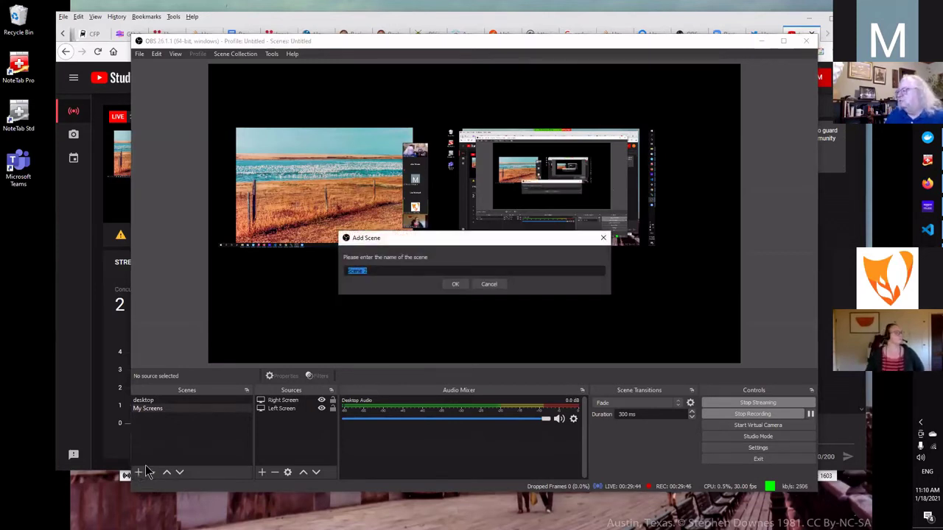
pyautogui.write('New')
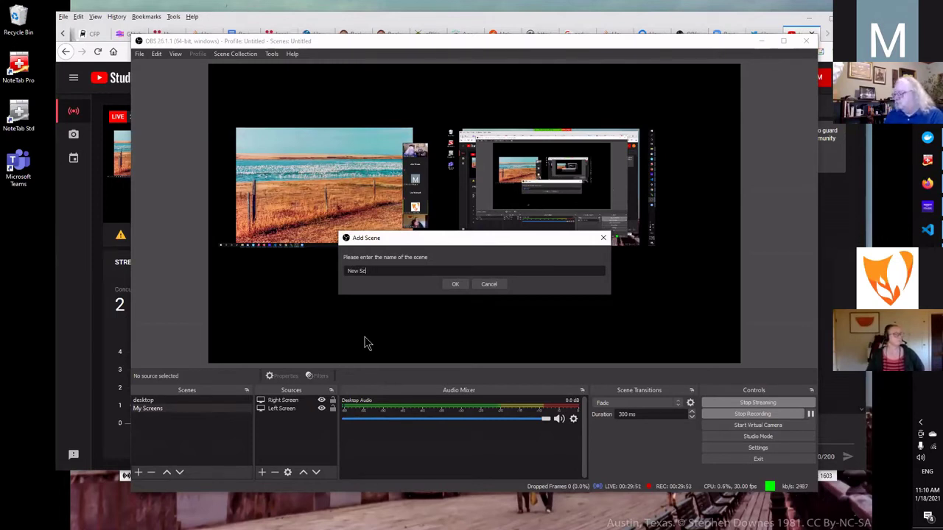
pyautogui.click(456, 284)
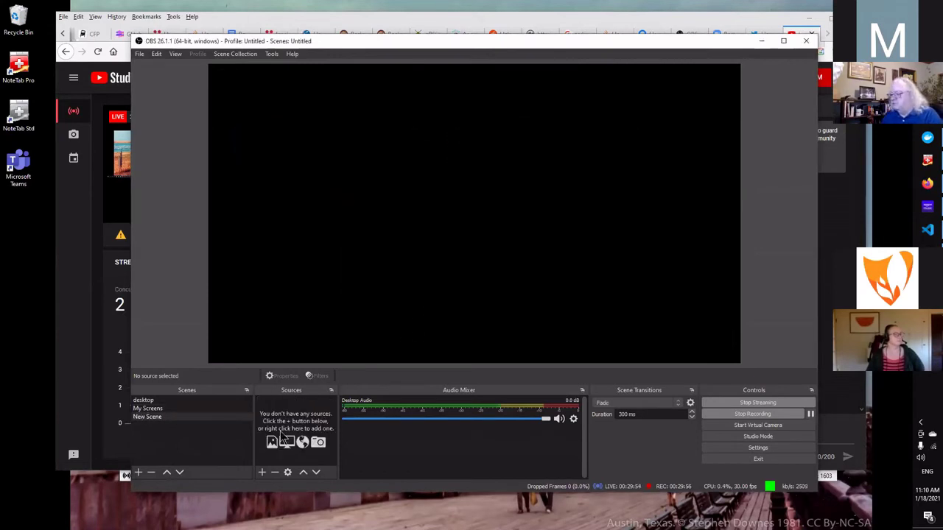
pyautogui.click(146, 417)
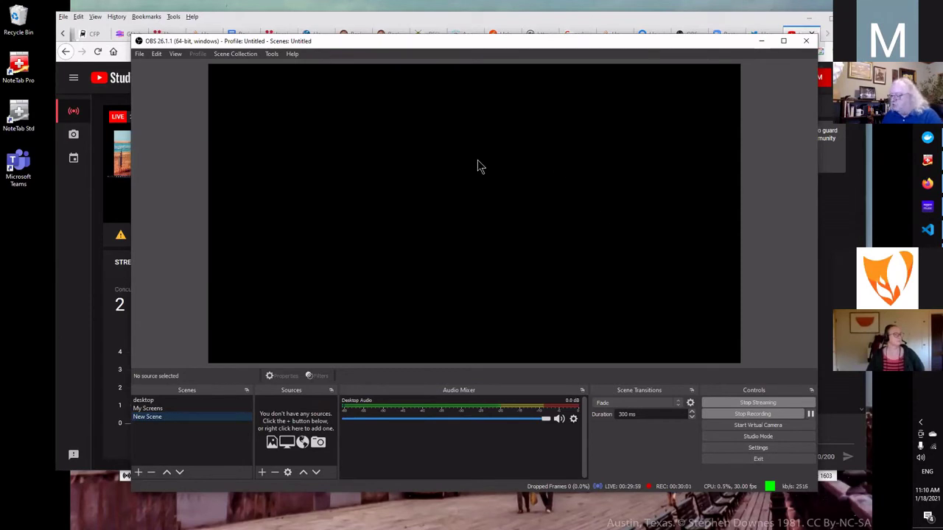
# Create a VLC Video Source with its default name in New Scene
pyautogui.click(263, 474)
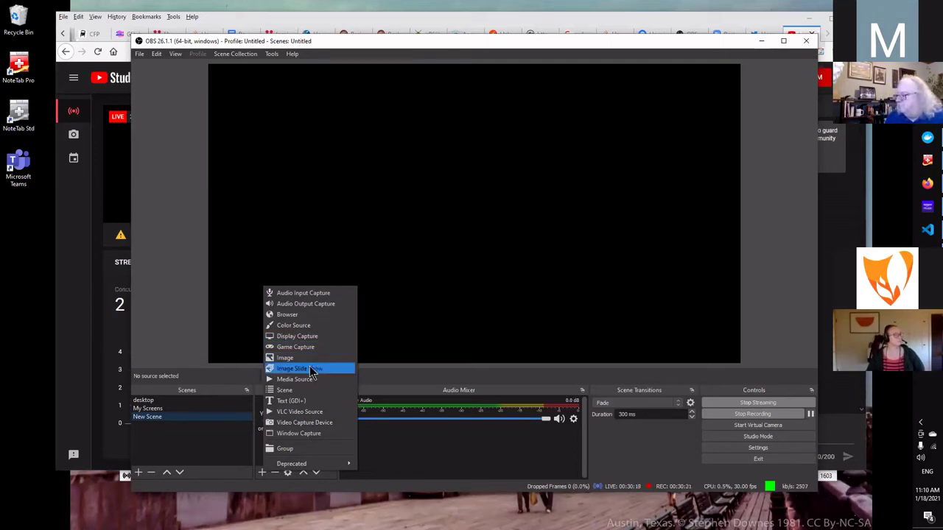
pyautogui.click(304, 412)
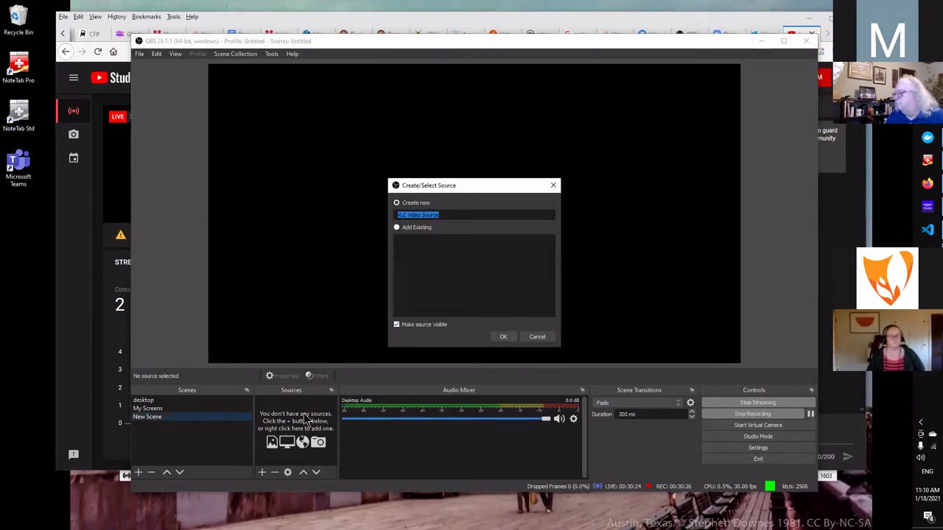
pyautogui.click(505, 337)
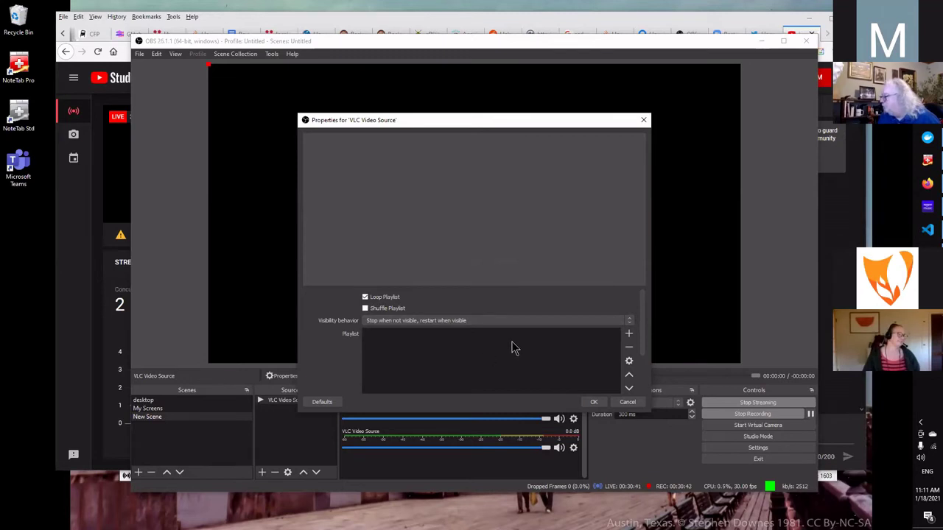
pyautogui.click(629, 336)
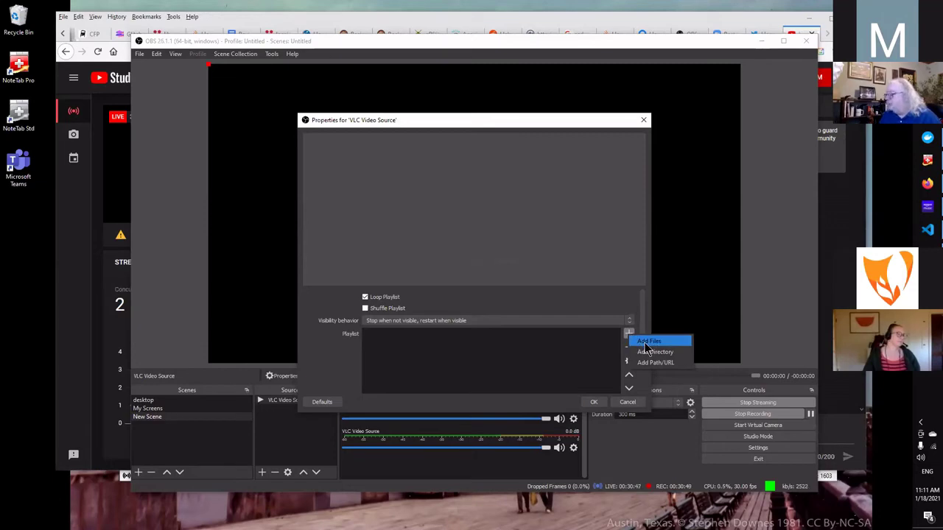
pyautogui.click(645, 345)
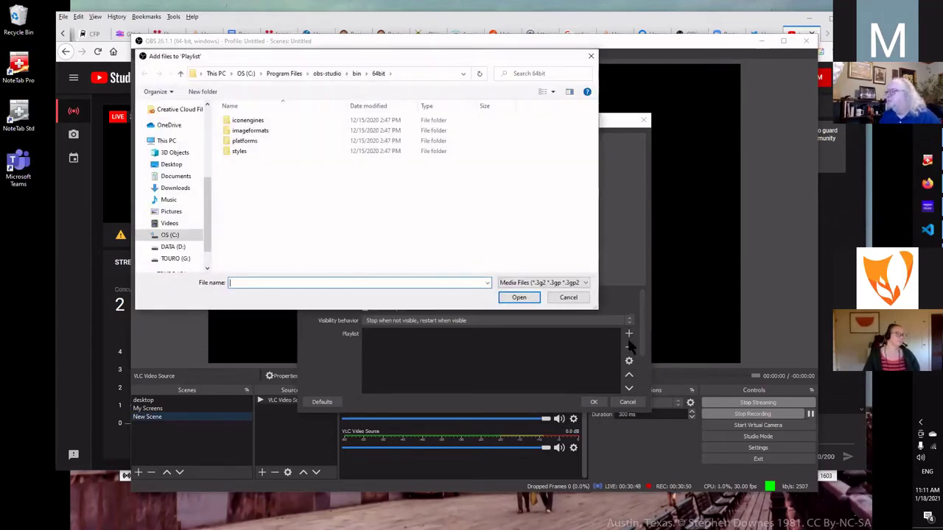
pyautogui.click(169, 223)
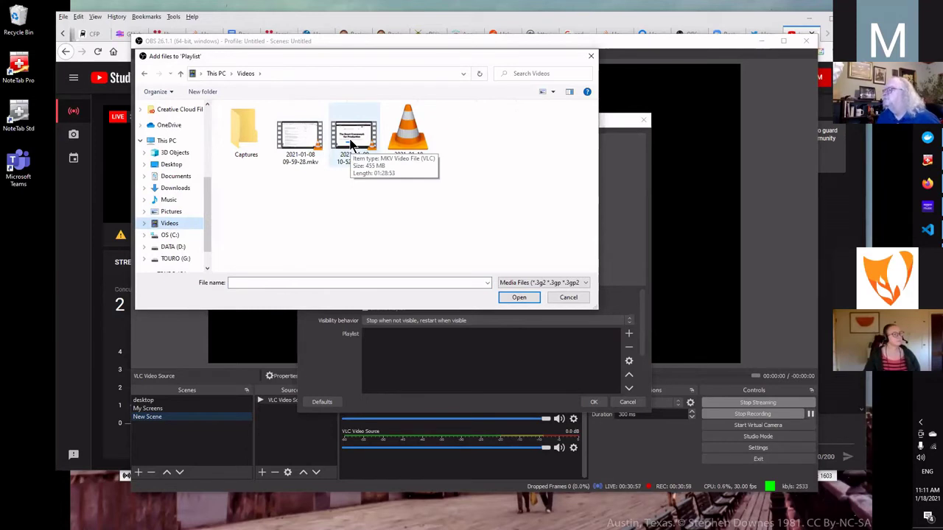
pyautogui.click(351, 145)
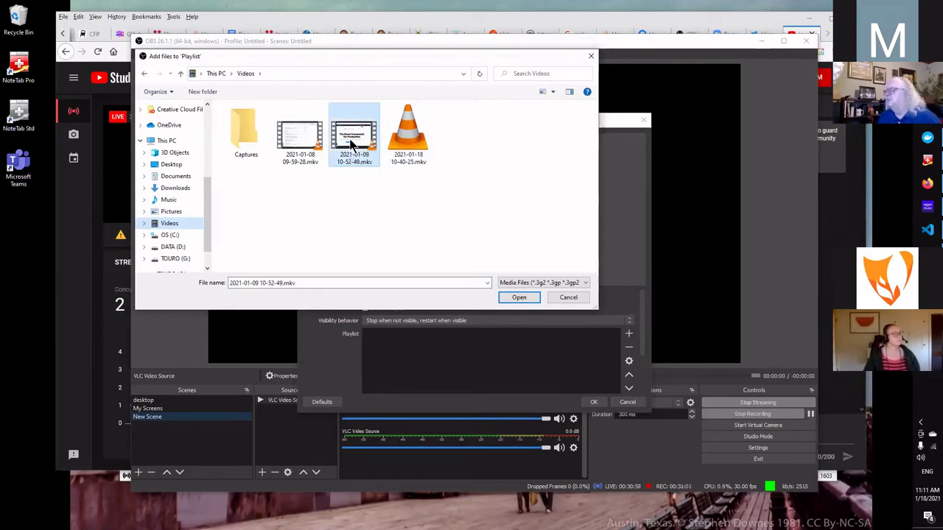
pyautogui.click(518, 298)
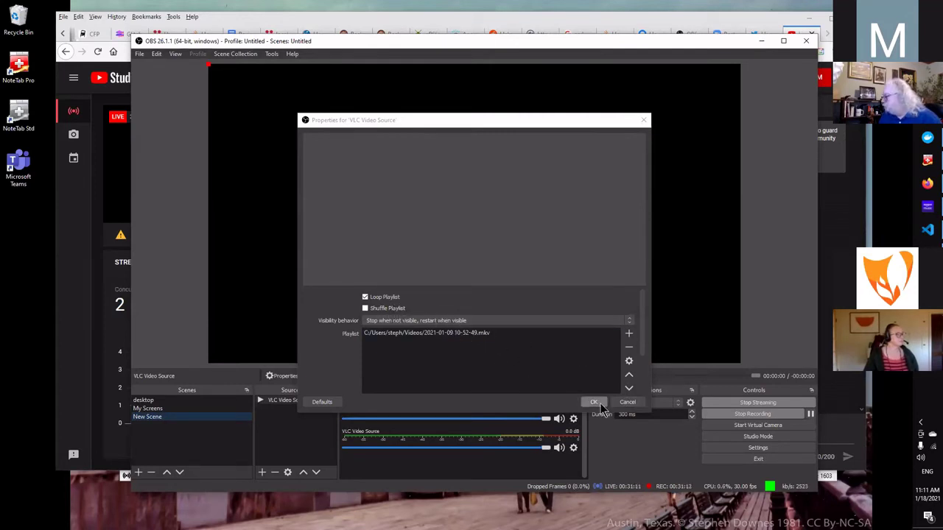
pyautogui.click(423, 336)
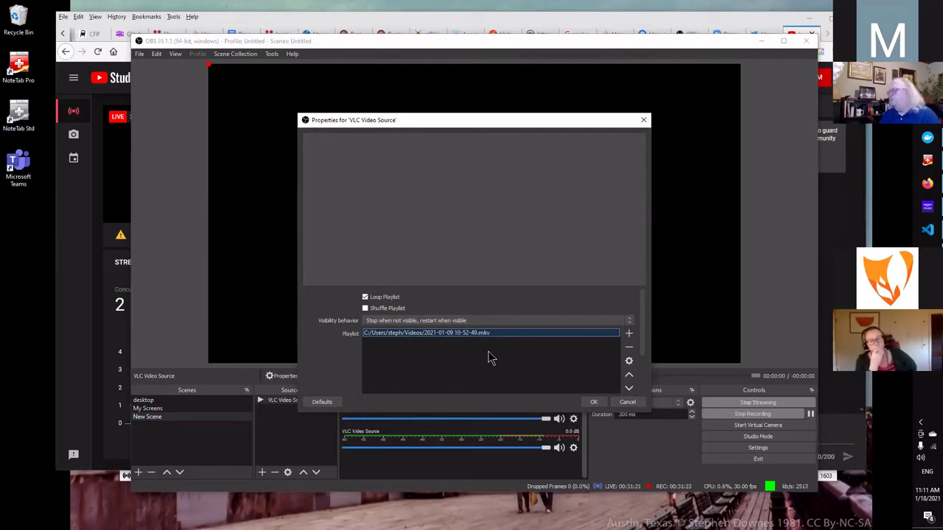
pyautogui.click(594, 403)
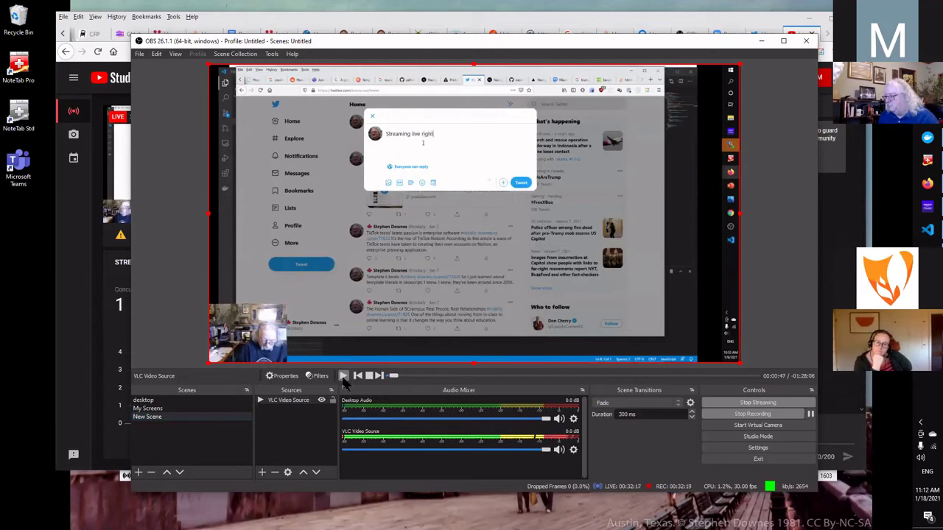
# Pause the VLC video, restart it from the beginning, skip ahead to about 48:50 and pause it again
pyautogui.click(343, 376)
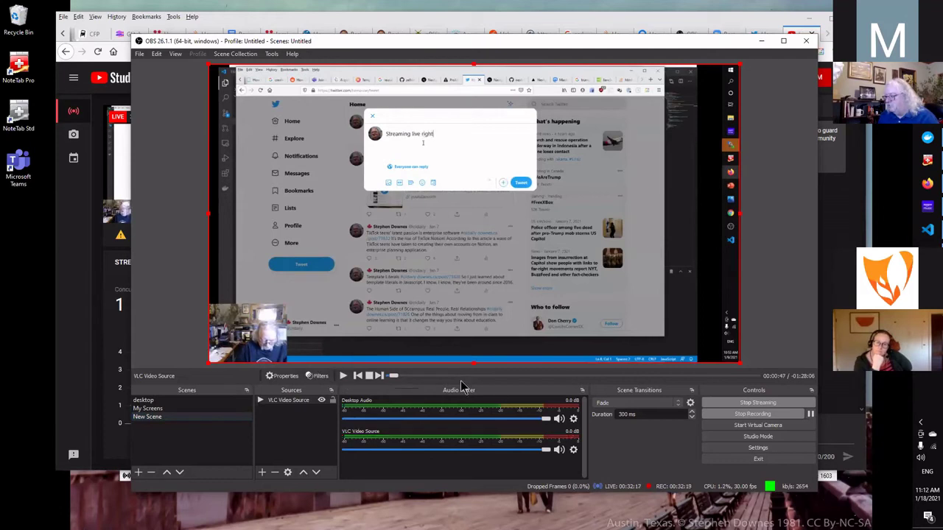
pyautogui.click(357, 376)
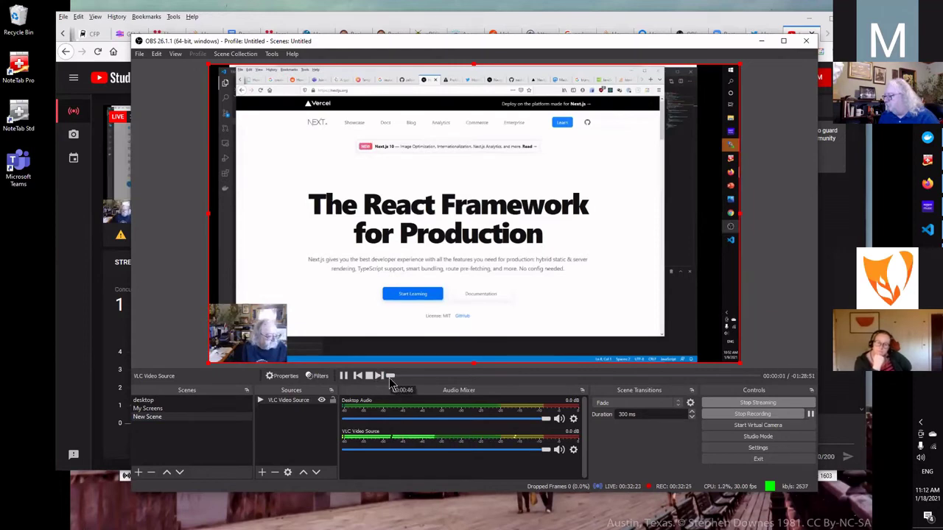
pyautogui.moveTo(465, 379); pyautogui.dragTo(591, 377)
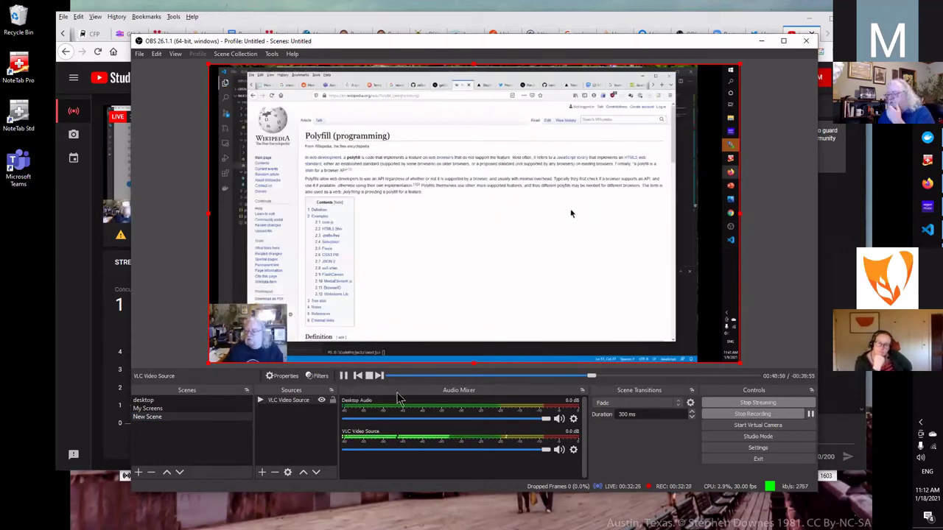
pyautogui.click(344, 377)
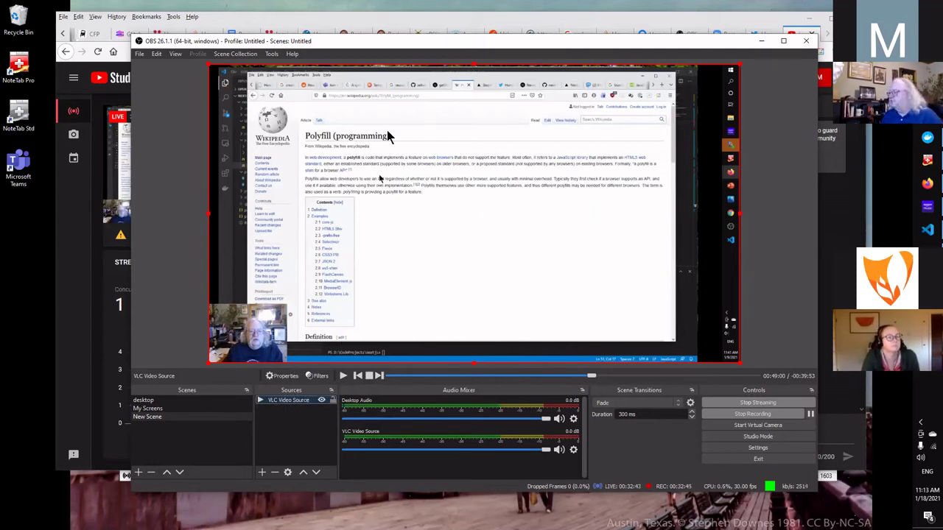
# Remove the VLC Video Source from New Scene
pyautogui.click(275, 473)
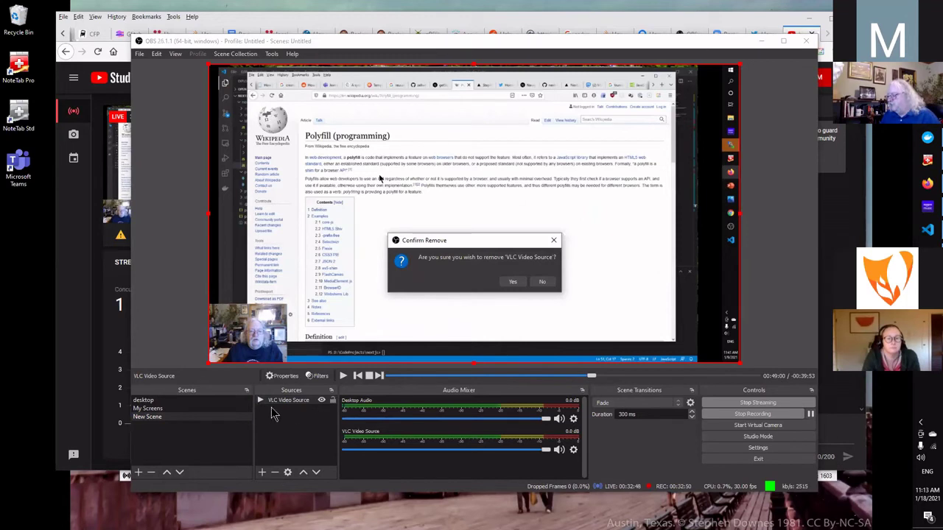
pyautogui.click(511, 282)
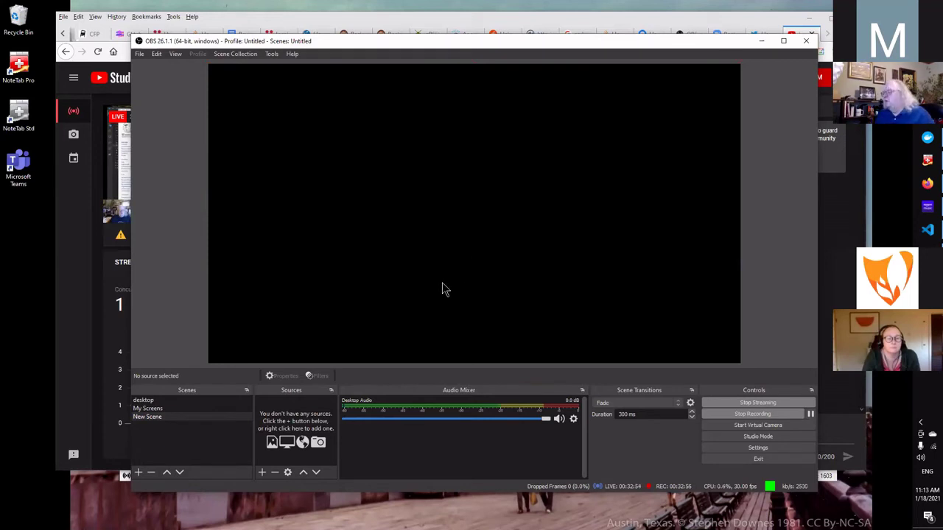
# Create a new Browser source with its default name in New Scene
pyautogui.click(262, 473)
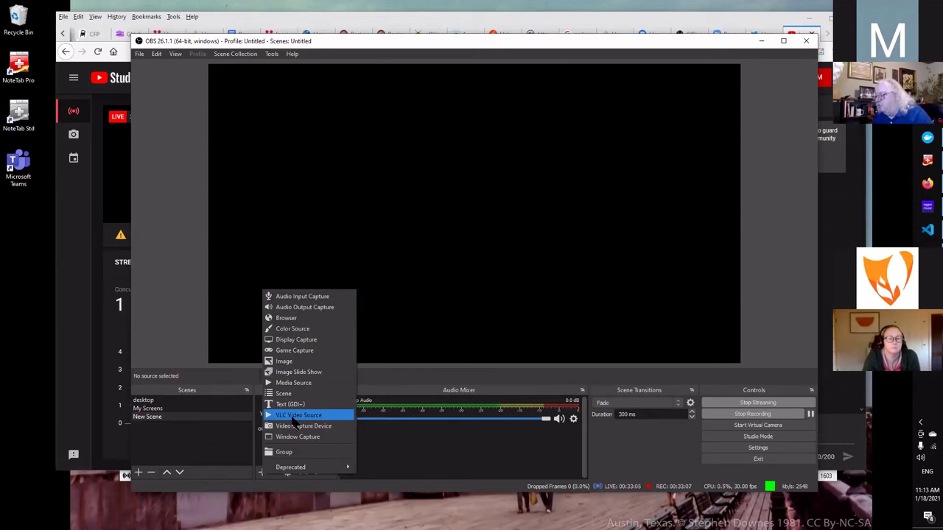
pyautogui.click(298, 321)
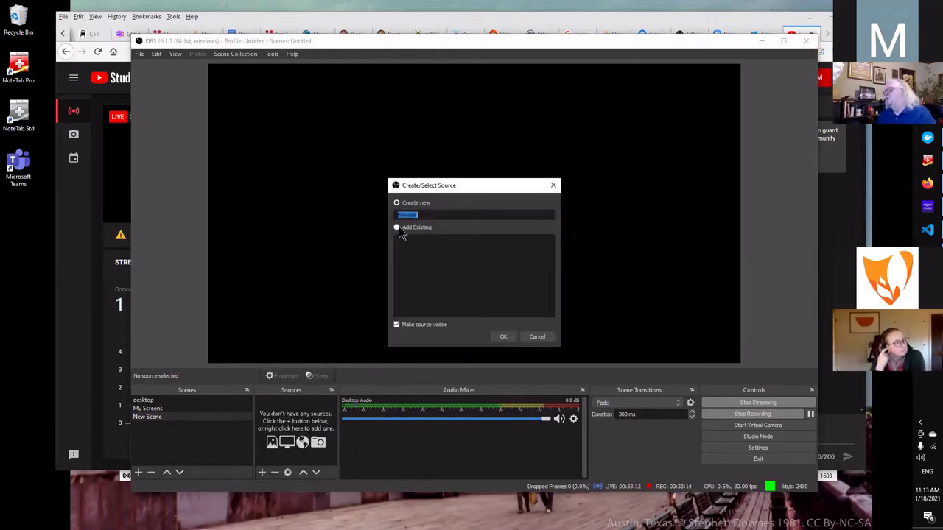
pyautogui.click(503, 337)
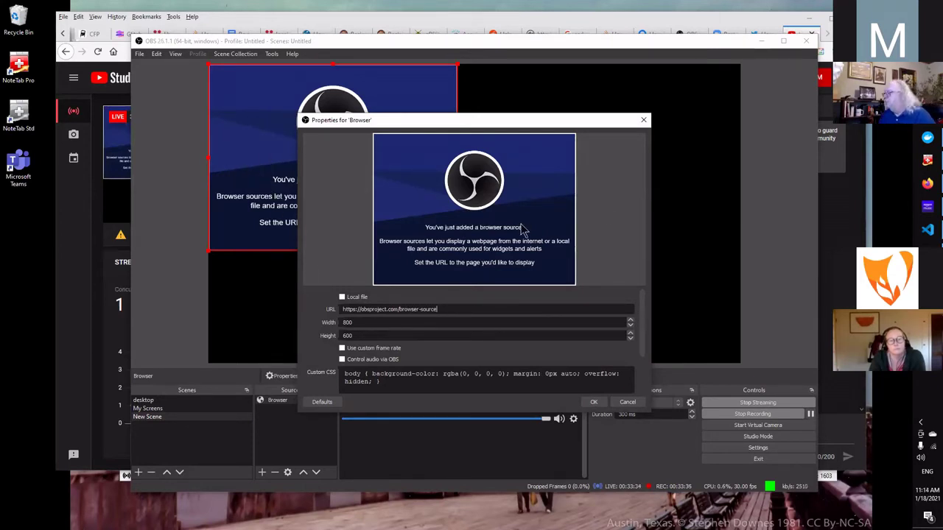
# Switch to the Firefox window and open the YouTube home page in a new tab
pyautogui.moveTo(926, 188)
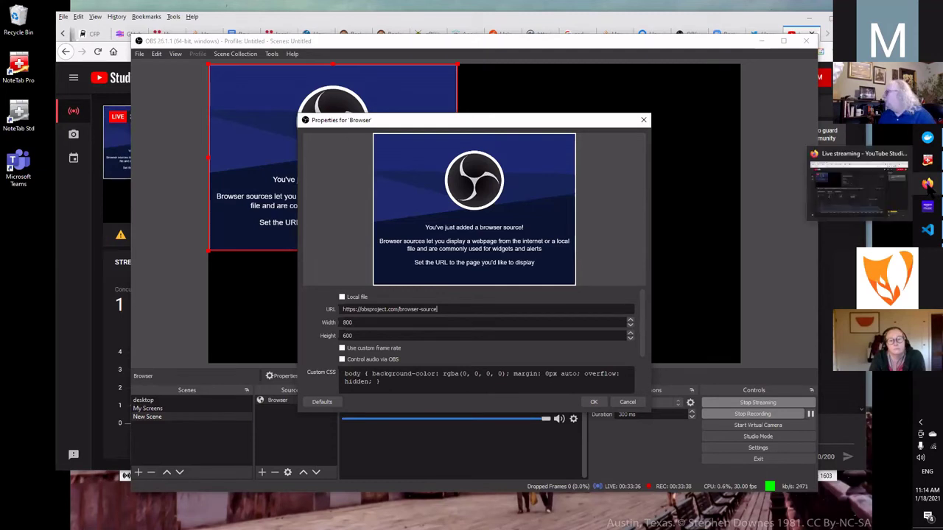
pyautogui.click(665, 26)
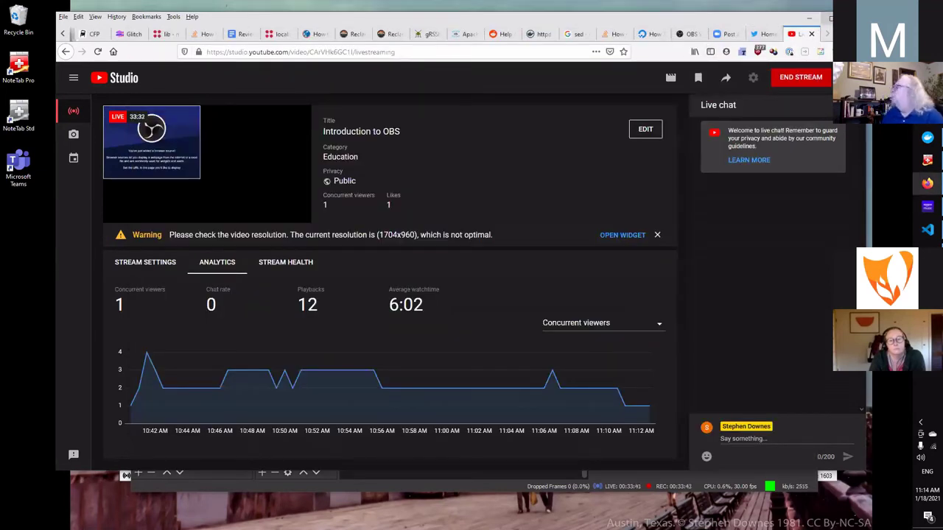
pyautogui.hotkey('ctrl', 't')
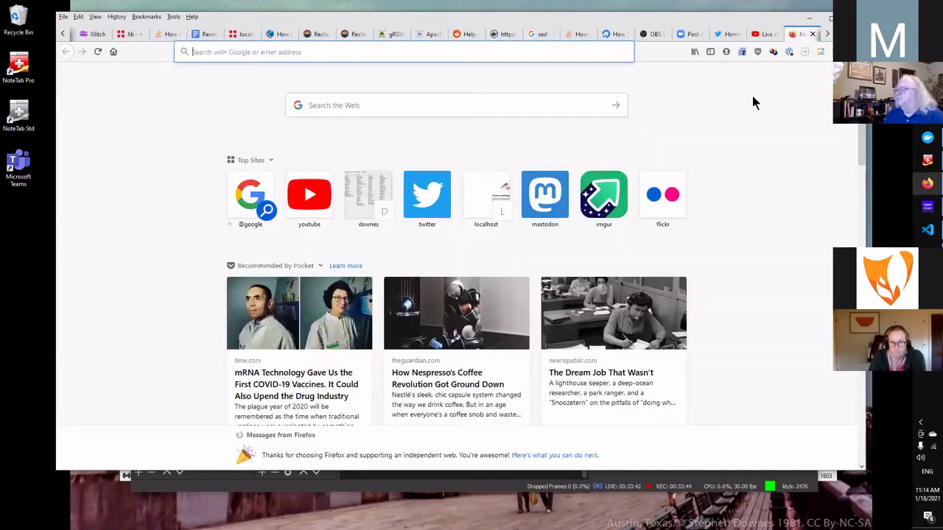
pyautogui.click(321, 197)
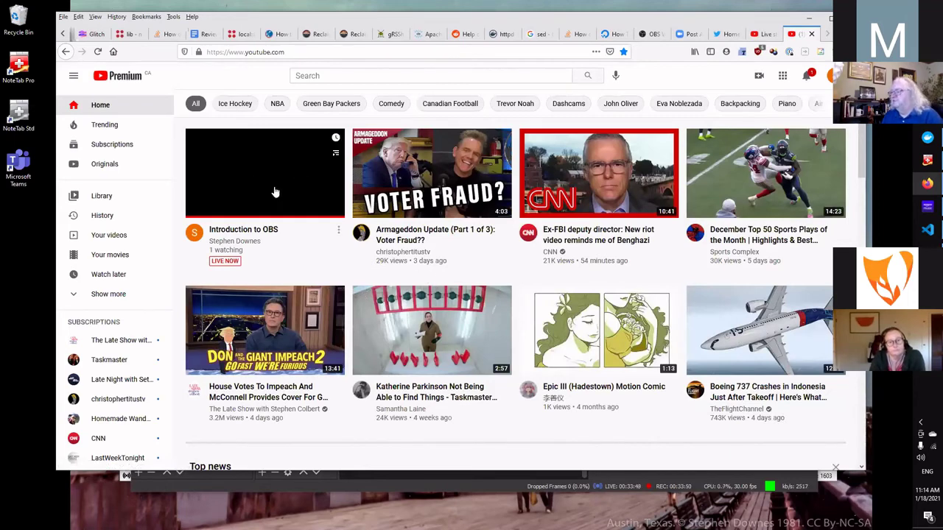
# Open the "December Top 50 Sports Plays of the Month" video, pause it and look through its comments and suggested videos
pyautogui.moveTo(441, 188)
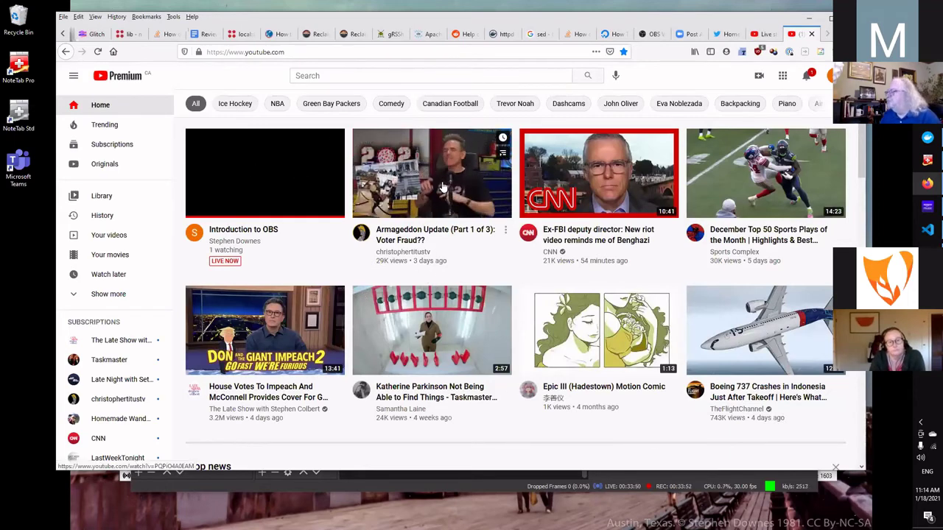
pyautogui.moveTo(660, 252)
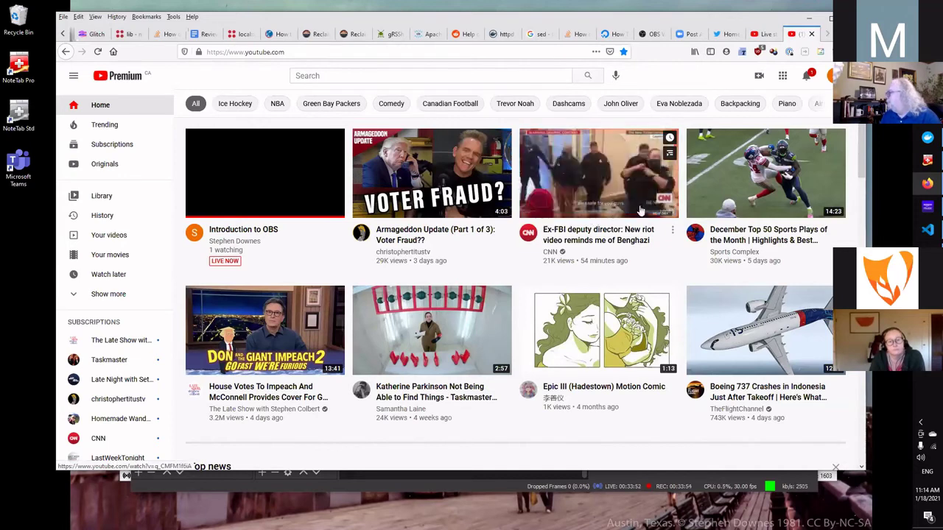
pyautogui.moveTo(475, 306)
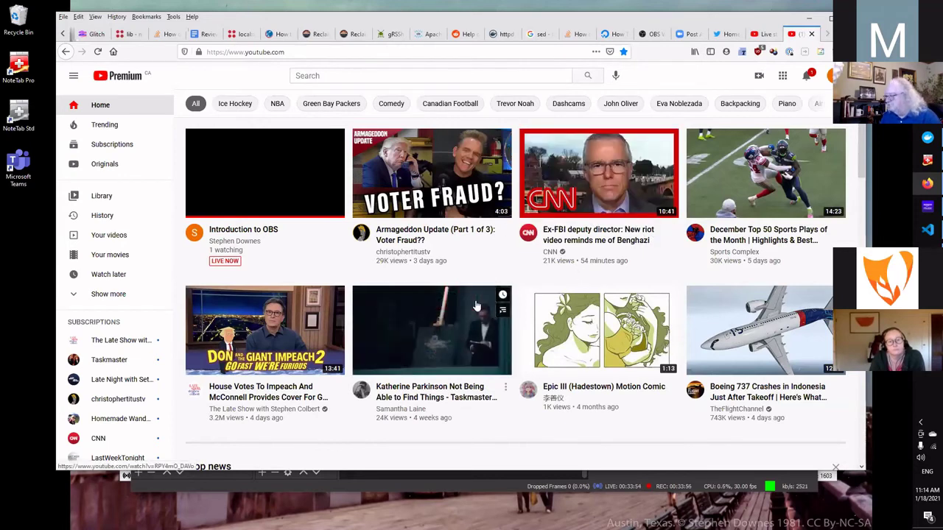
pyautogui.moveTo(560, 258)
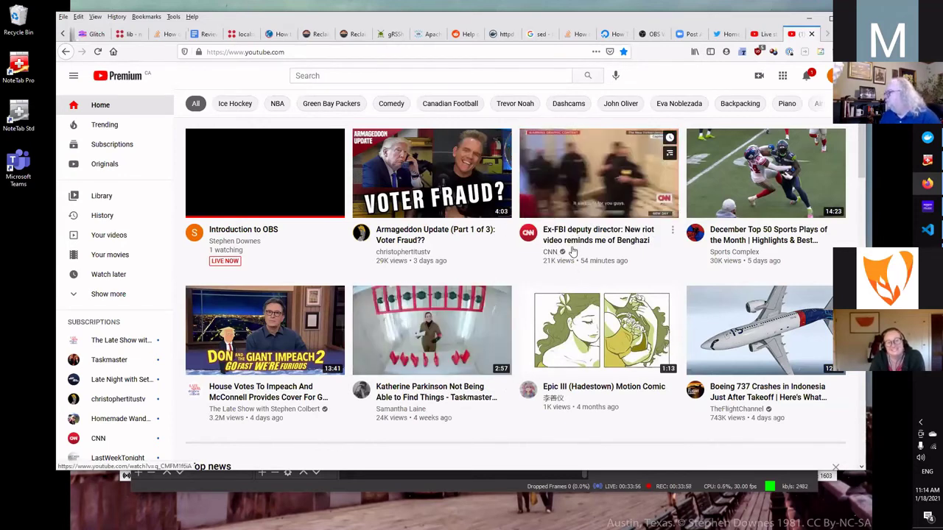
pyautogui.click(741, 179)
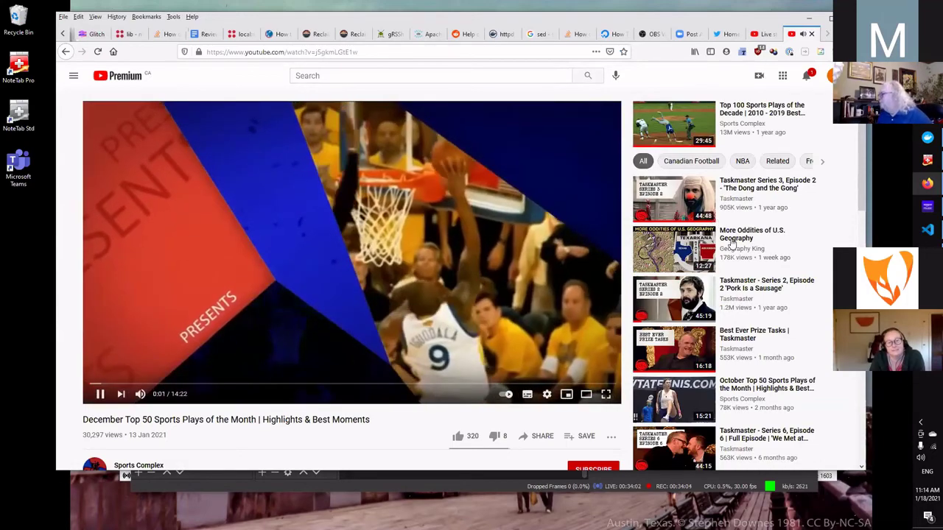
pyautogui.scroll(-4, 643, 293)
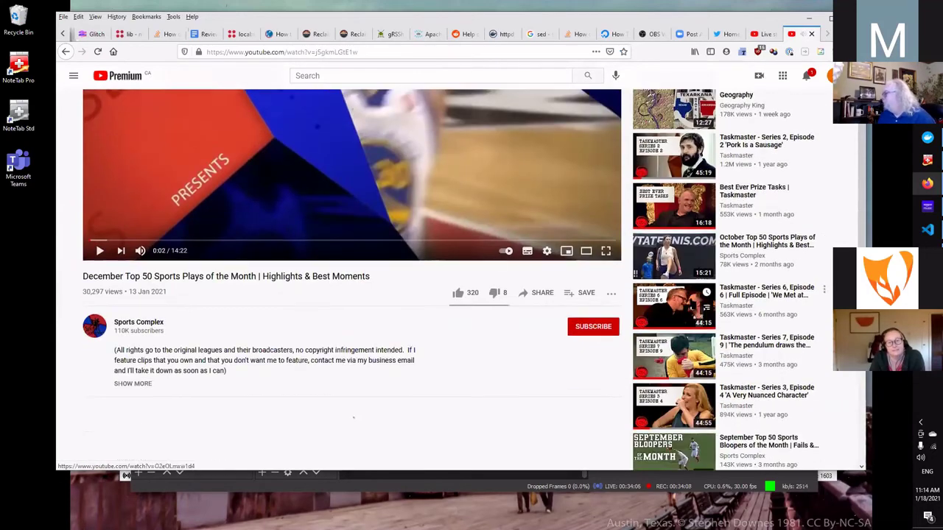
pyautogui.scroll(-5, 642, 293)
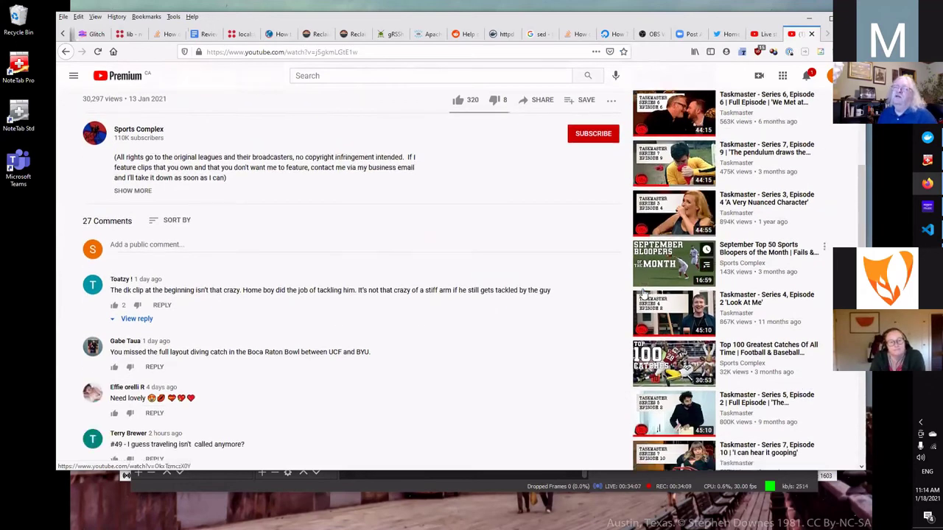
pyautogui.scroll(-4, 643, 292)
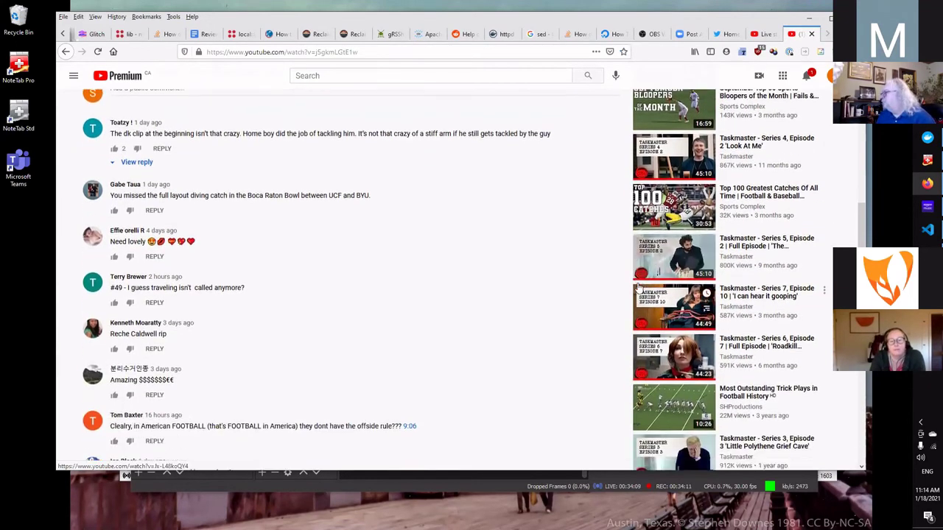
pyautogui.scroll(8, 643, 294)
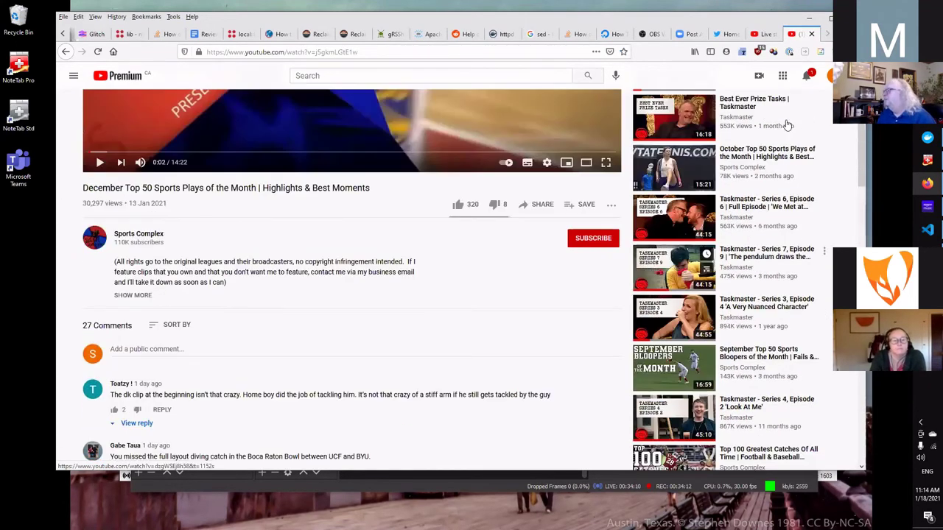
pyautogui.scroll(5, 643, 293)
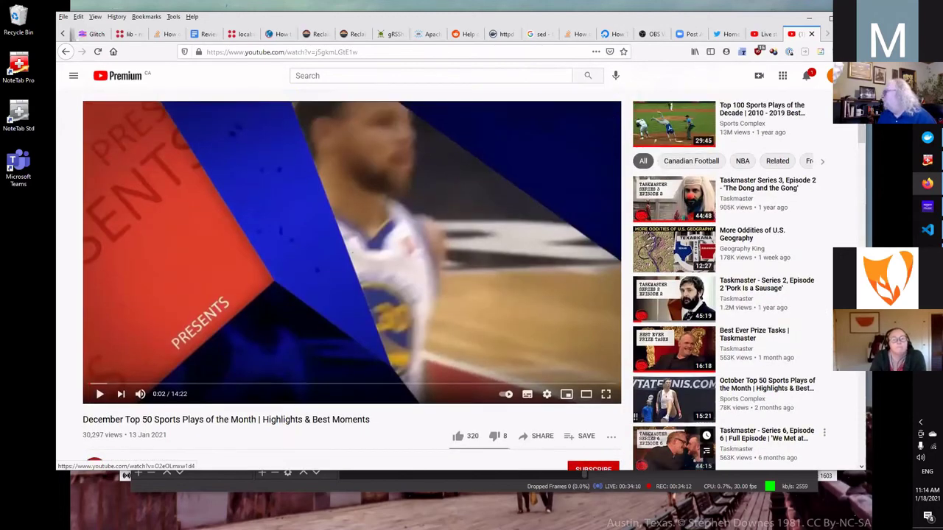
# Open the signed-in account's own YouTube channel page
pyautogui.click(829, 75)
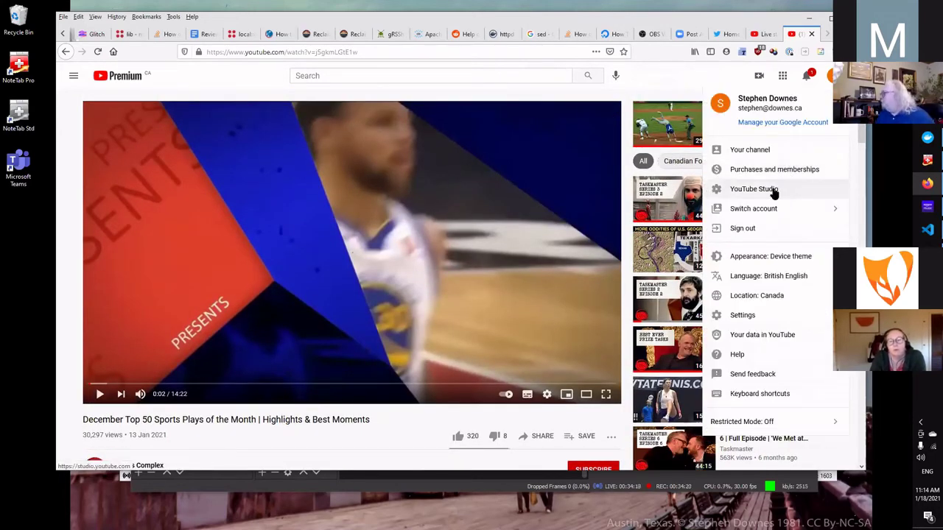
pyautogui.click(752, 149)
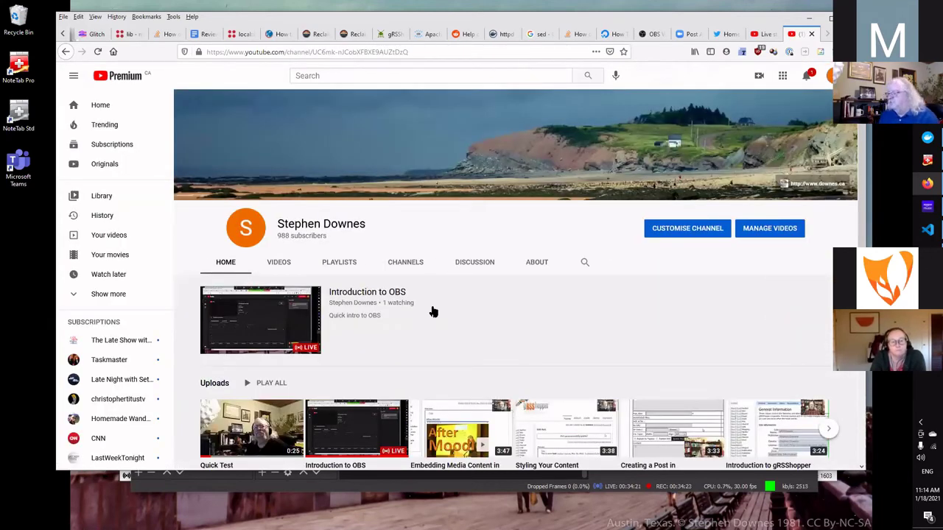
# Open the "Quick Test" video from the channel's uploads and copy its page address
pyautogui.scroll(-2, 467, 314)
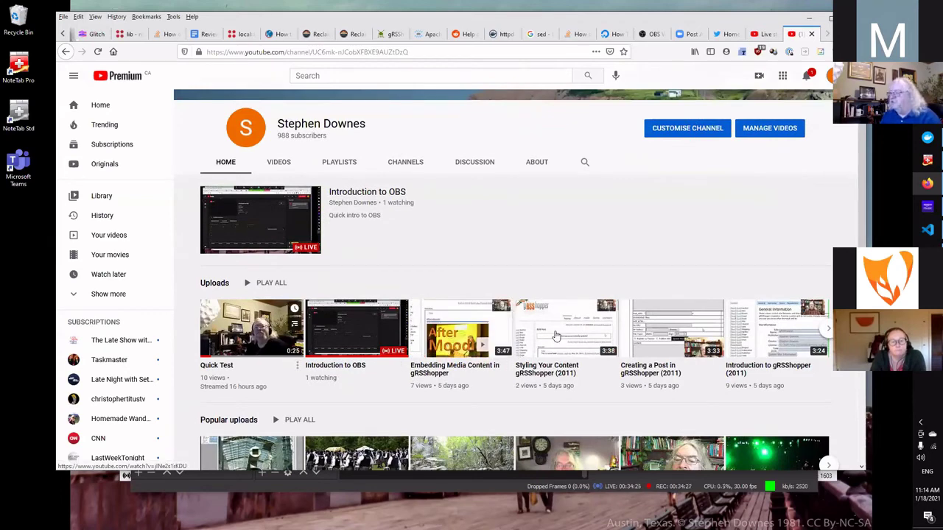
pyautogui.click(294, 322)
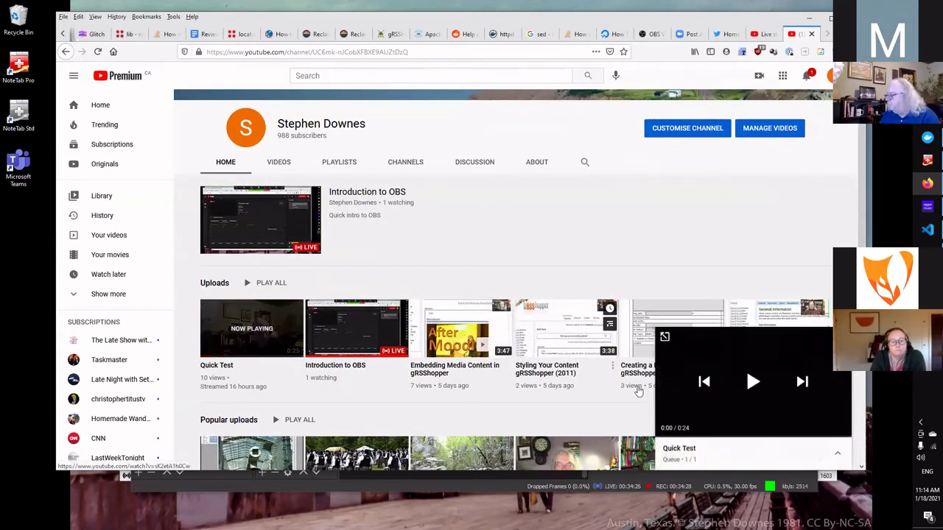
pyautogui.click(238, 328)
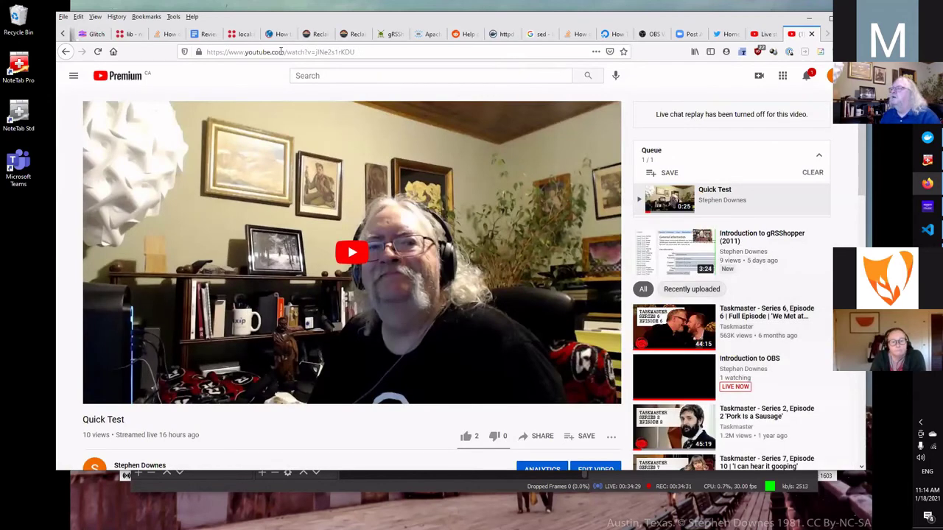
pyautogui.click(282, 52)
pyautogui.rightClick(282, 52)
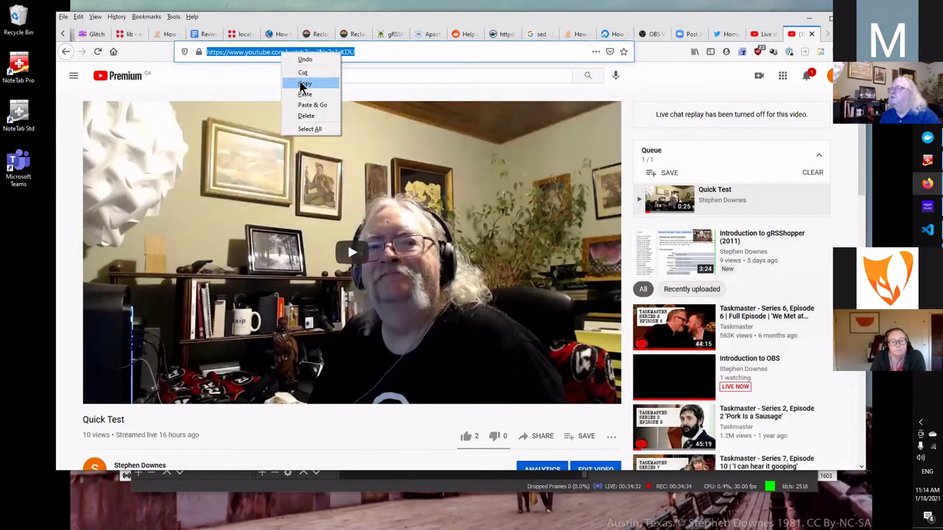
pyautogui.click(304, 84)
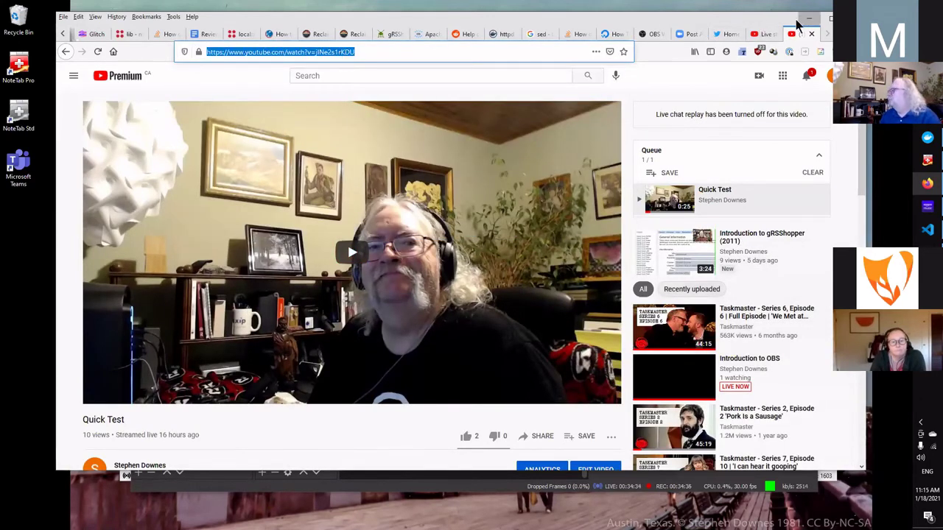
# Switch to OBS, set the Browser source's URL to the copied Quick Test address and enlarge the source to the canvas height
pyautogui.press('super+Down')
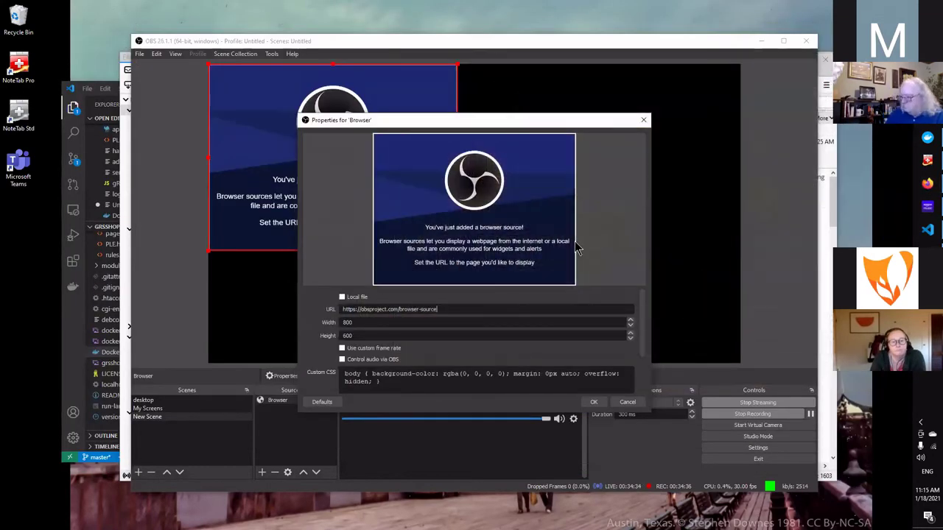
pyautogui.hotkey('ctrl', 'a')
pyautogui.write('https://www.youtube.com/watch?v=jJNe2s1rKDU')
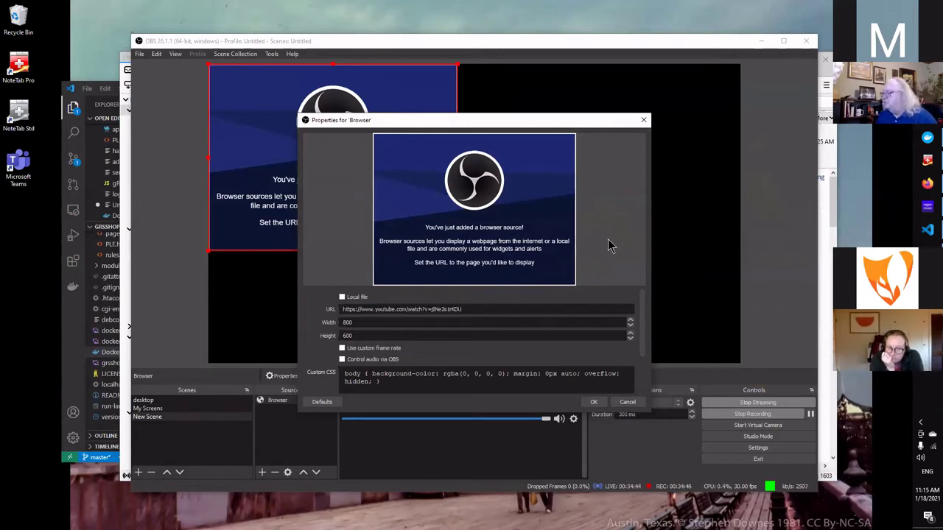
pyautogui.click(594, 404)
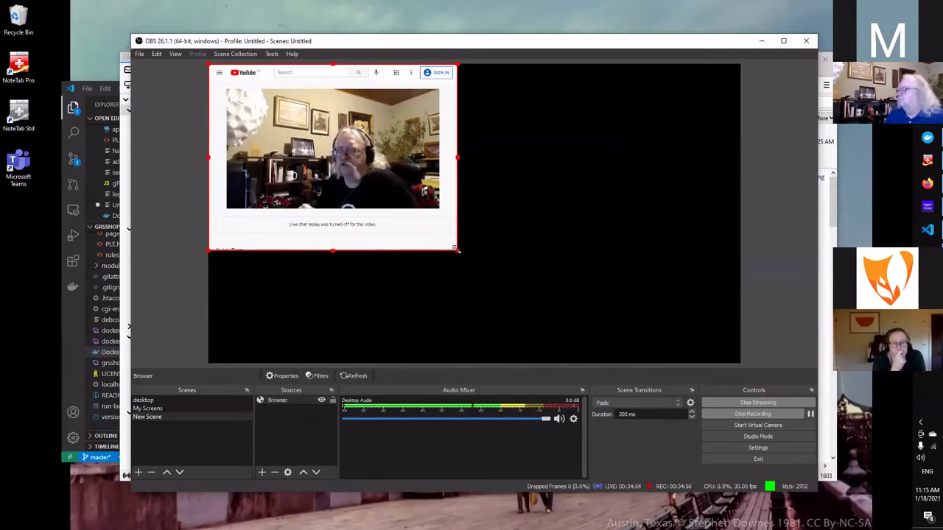
pyautogui.moveTo(457, 251); pyautogui.dragTo(670, 364)
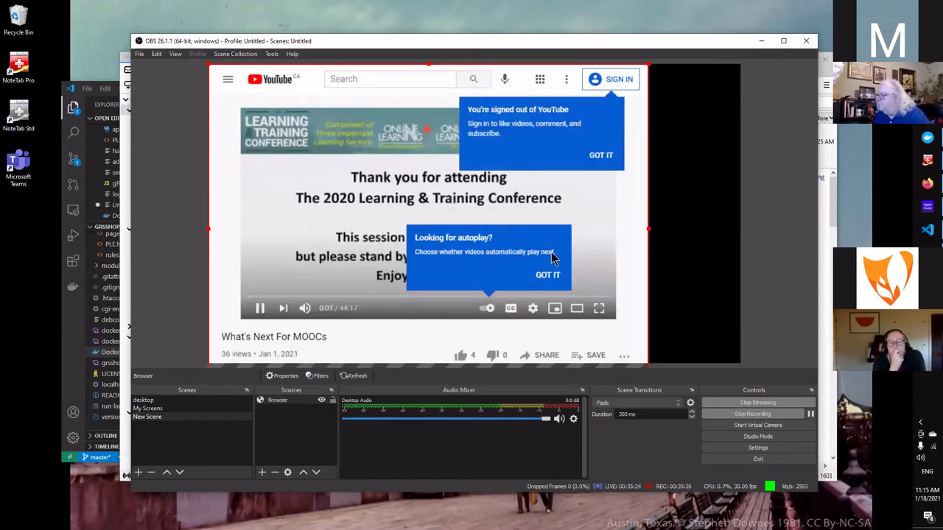
pyautogui.click(537, 276)
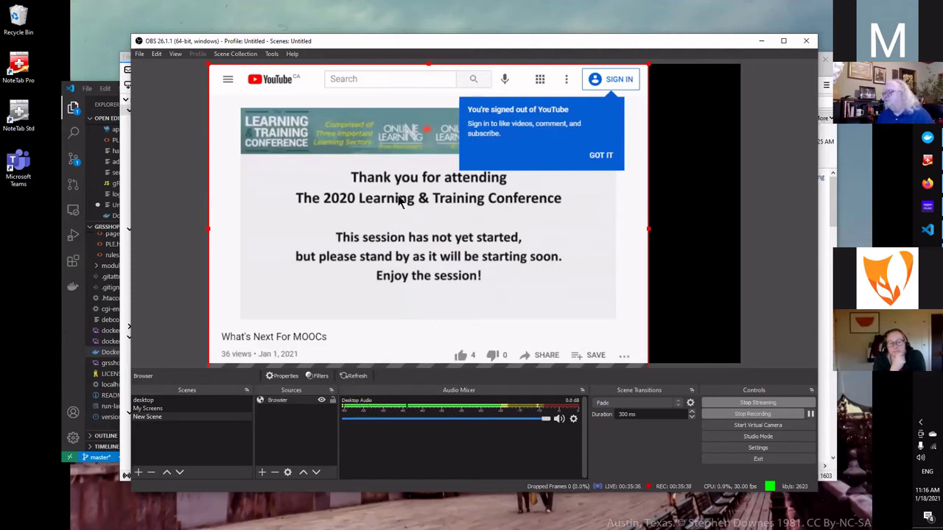
# Remove the Browser source from New Scene
pyautogui.click(928, 189)
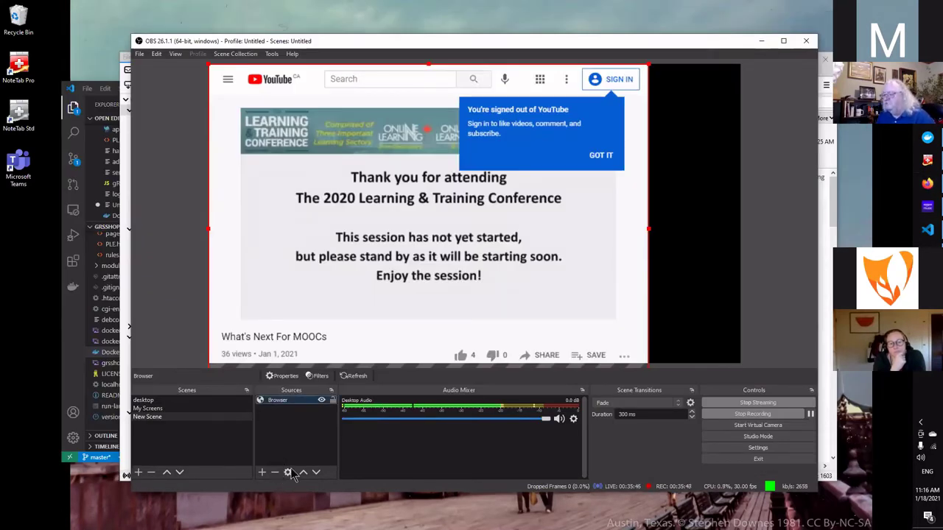
pyautogui.press('Delete')
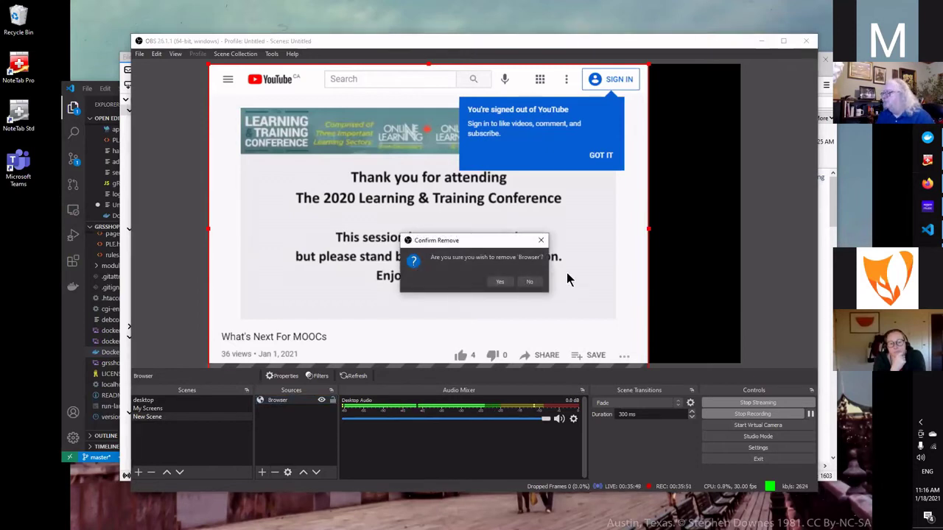
pyautogui.click(500, 281)
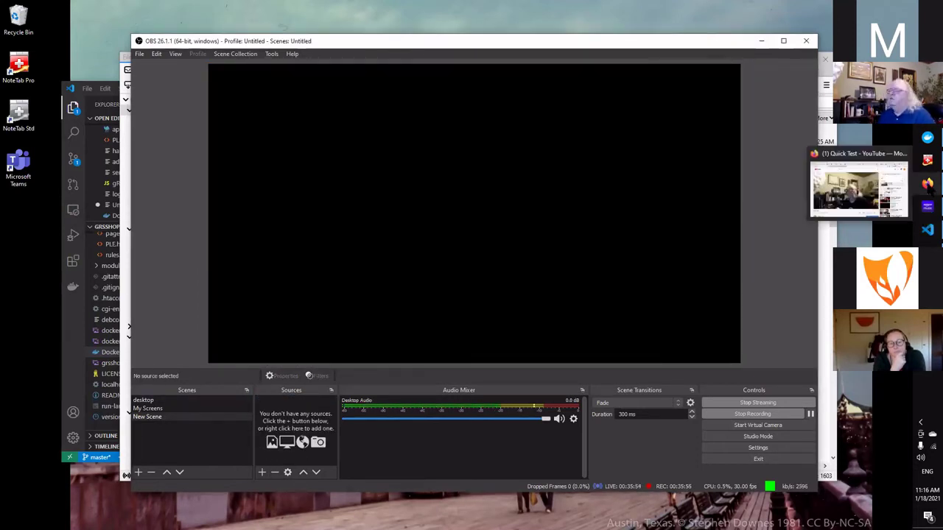
# Switch to the Firefox window, play the Quick Test video in cinema mode and pause it near its start
pyautogui.click(868, 184)
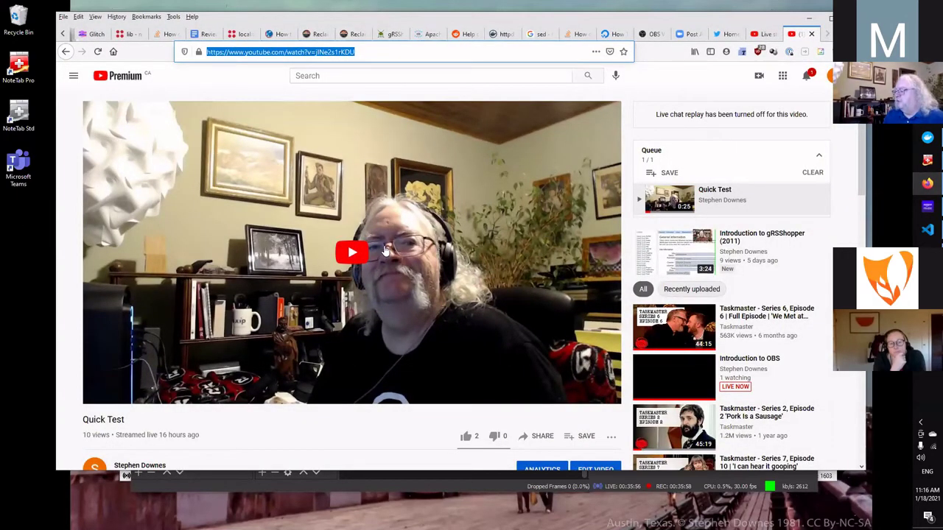
pyautogui.click(510, 313)
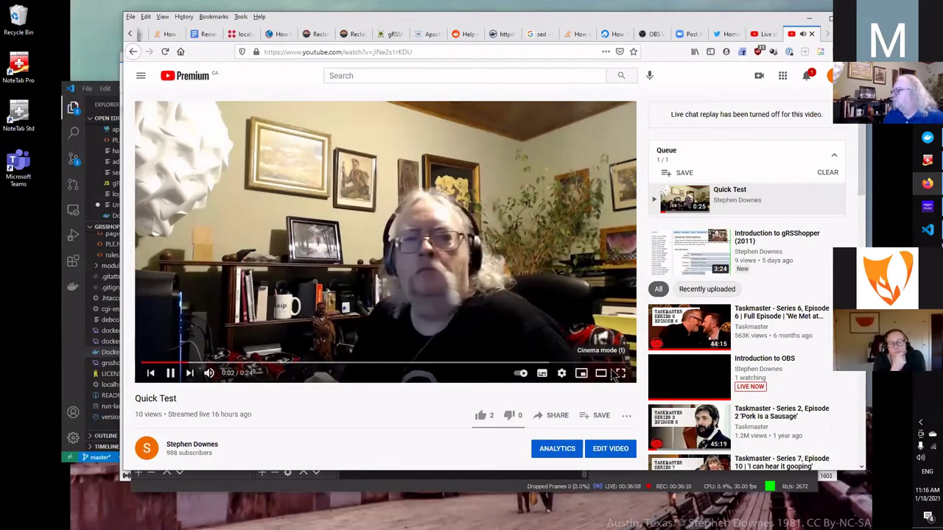
pyautogui.press('t')
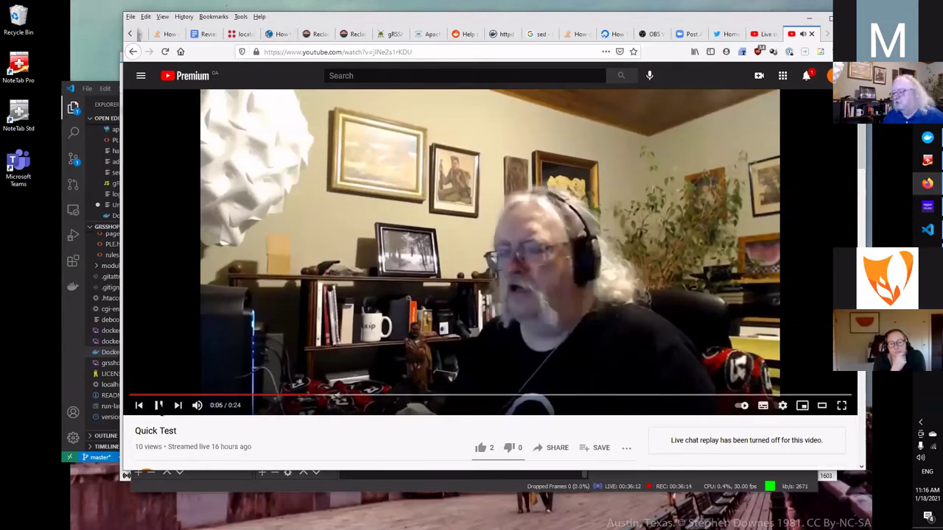
pyautogui.click(159, 403)
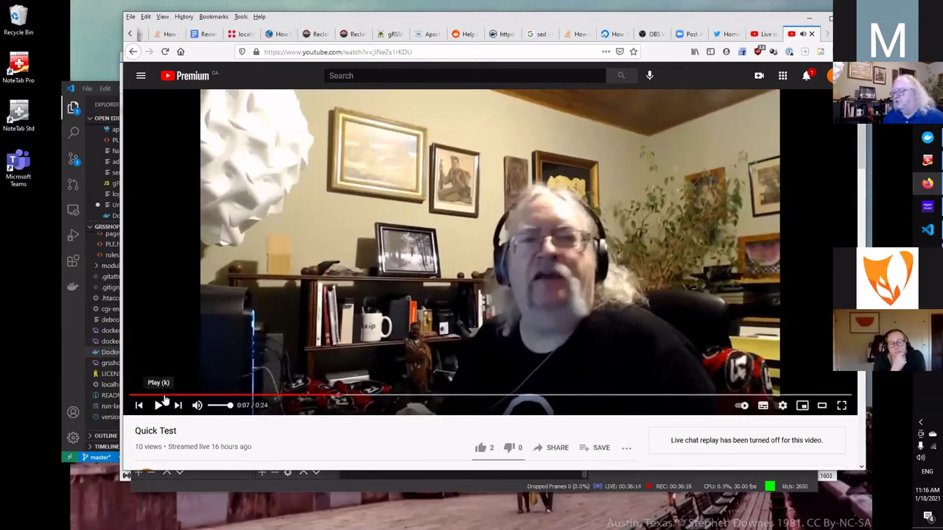
pyautogui.click(161, 396)
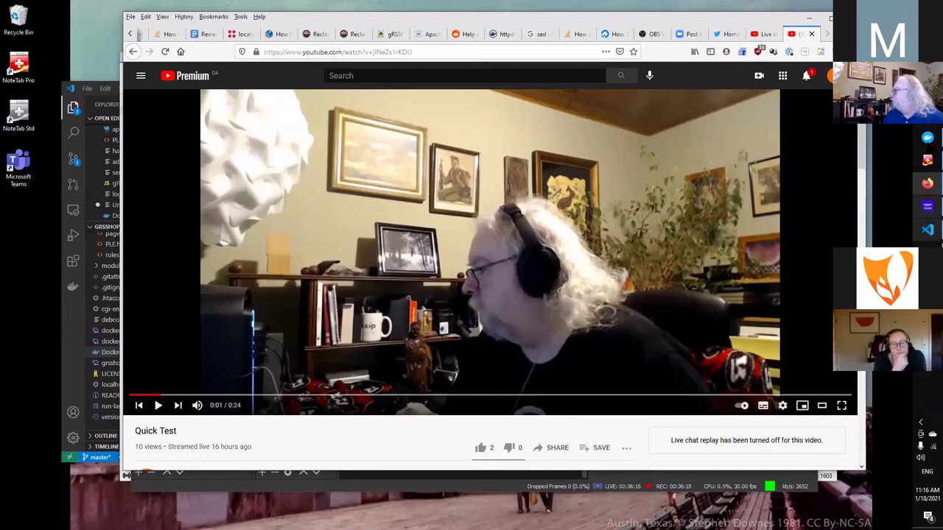
# Switch to OBS and create a new Window Capture source named "Browser" in New Scene
pyautogui.click(927, 138)
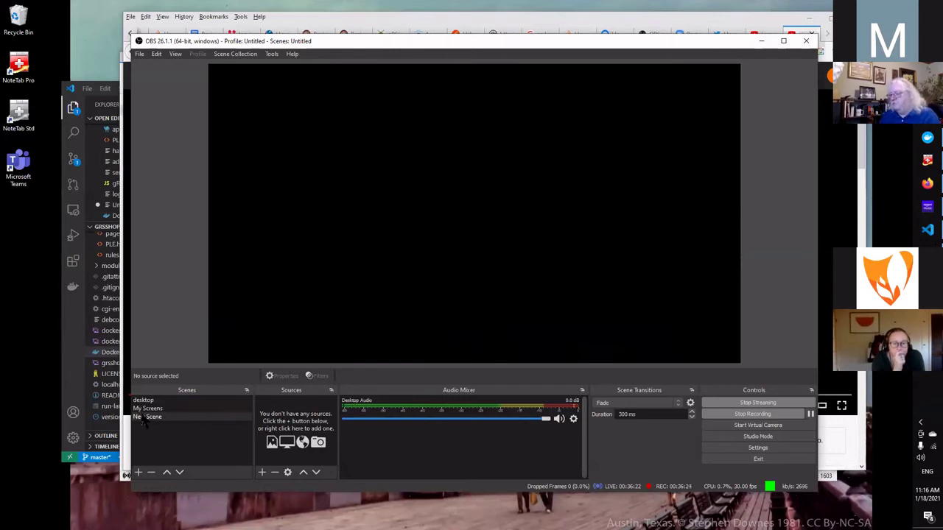
pyautogui.click(262, 473)
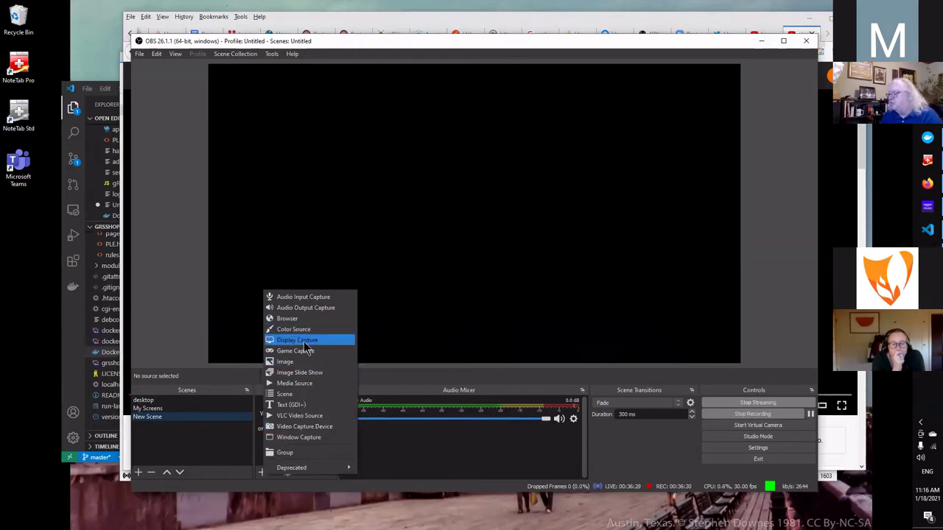
pyautogui.click(299, 438)
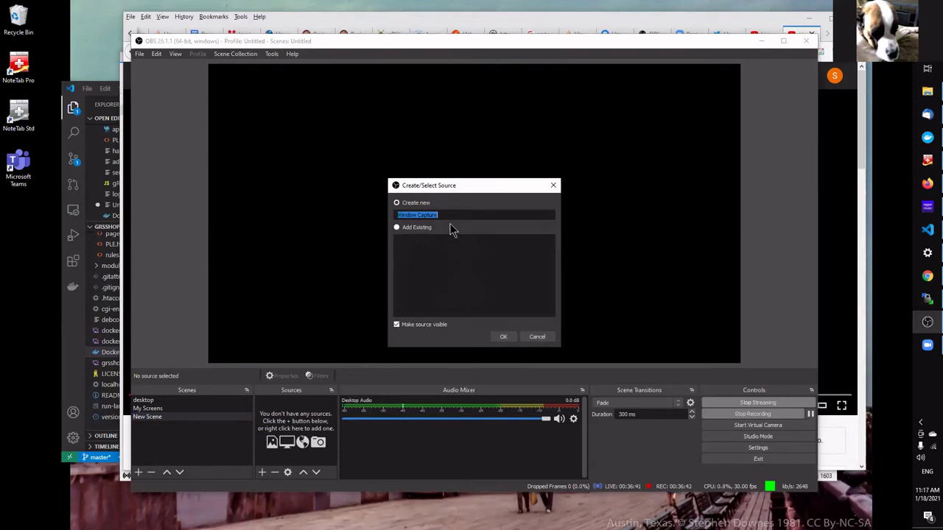
pyautogui.write('Browser')
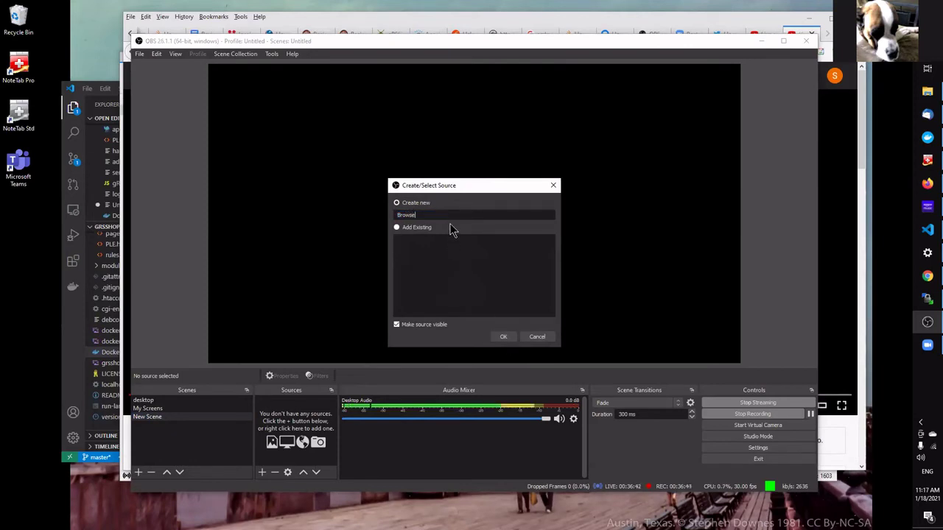
pyautogui.click(503, 339)
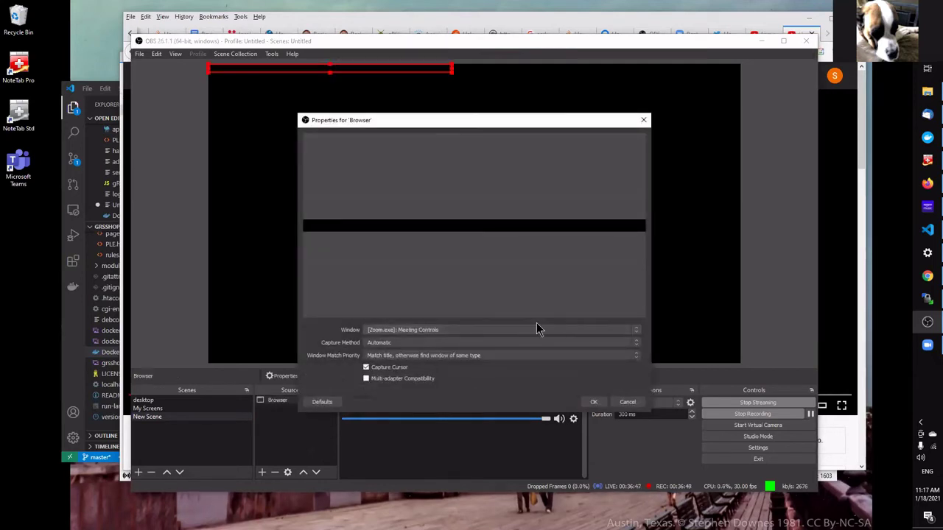
# Set the Browser source to capture the Firefox window showing the Quick Test YouTube page
pyautogui.click(636, 336)
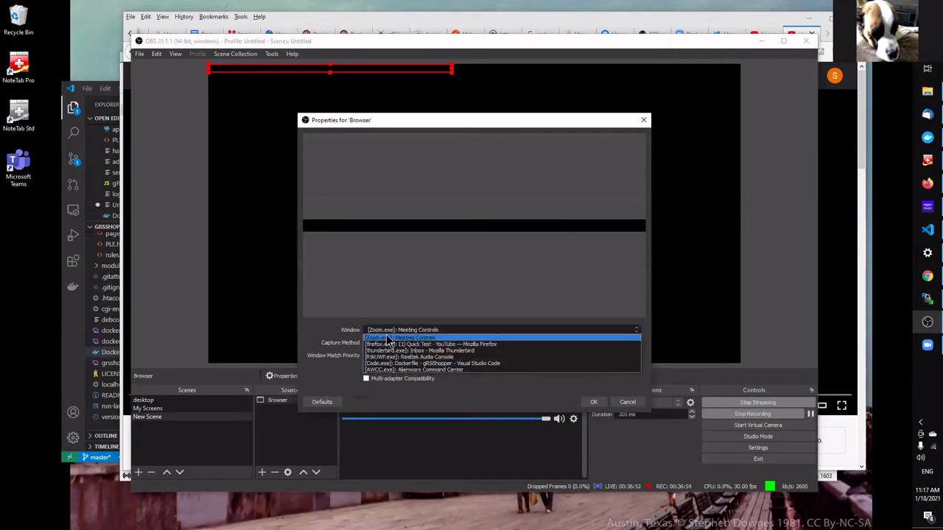
pyautogui.click(415, 344)
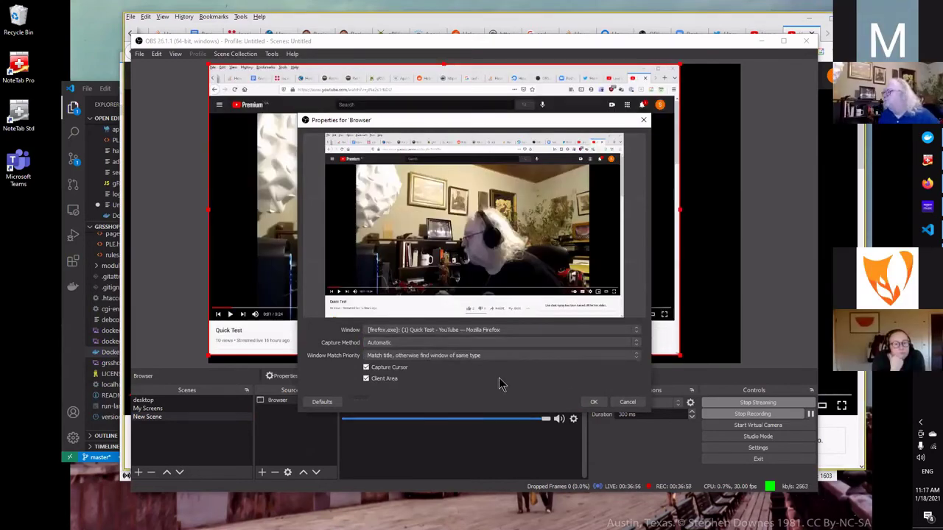
pyautogui.click(595, 402)
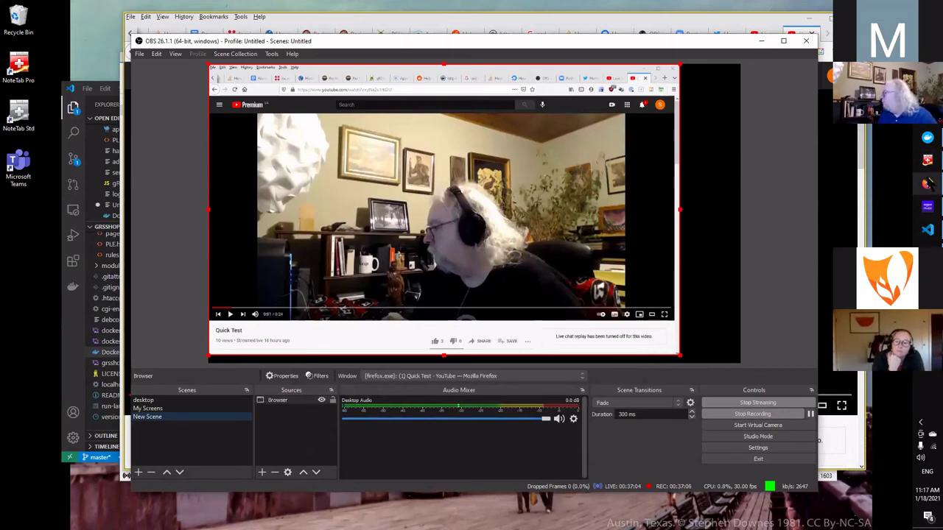
# Switch to the Firefox window, play the Quick Test video in full screen, exit full screen and pause it
pyautogui.click(927, 183)
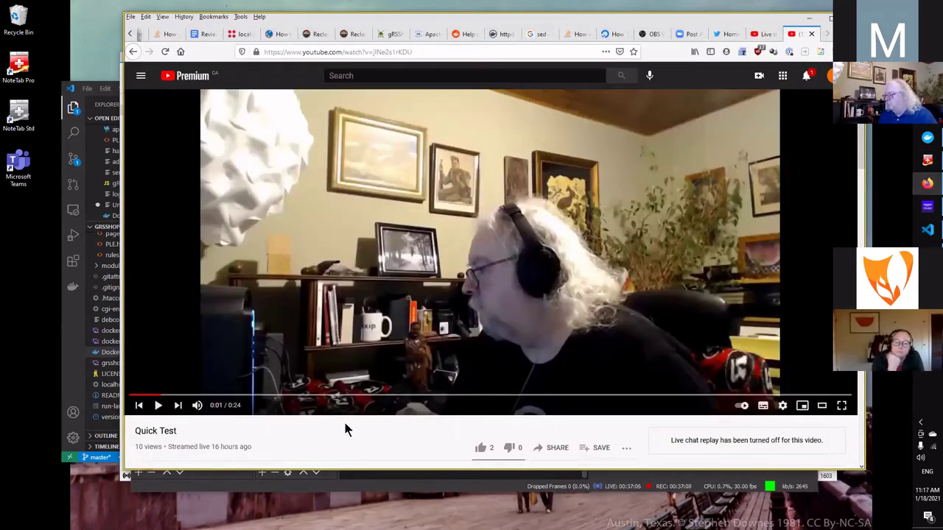
pyautogui.click(157, 406)
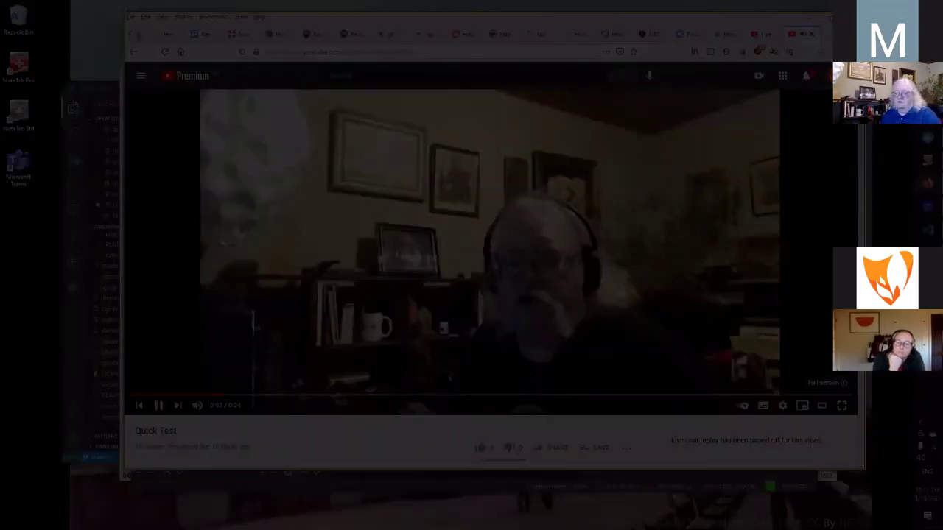
pyautogui.click(832, 407)
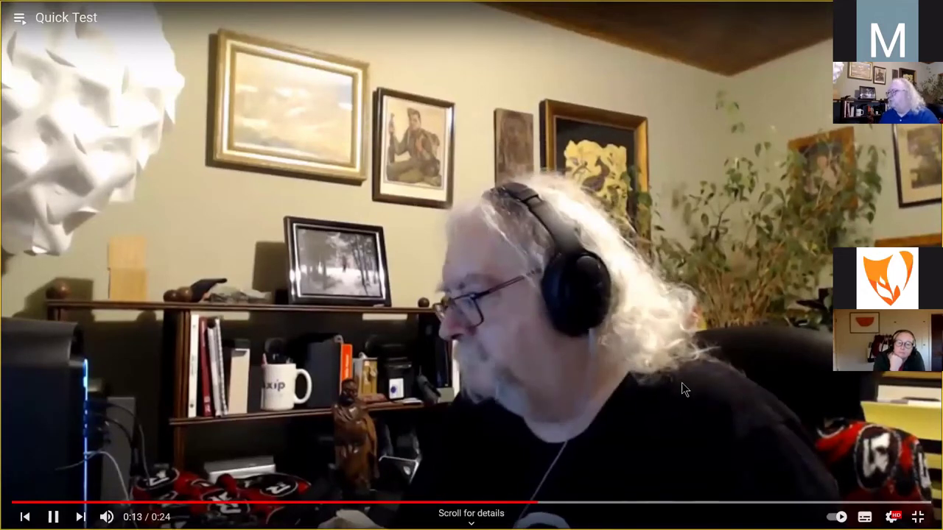
pyautogui.press('Escape')
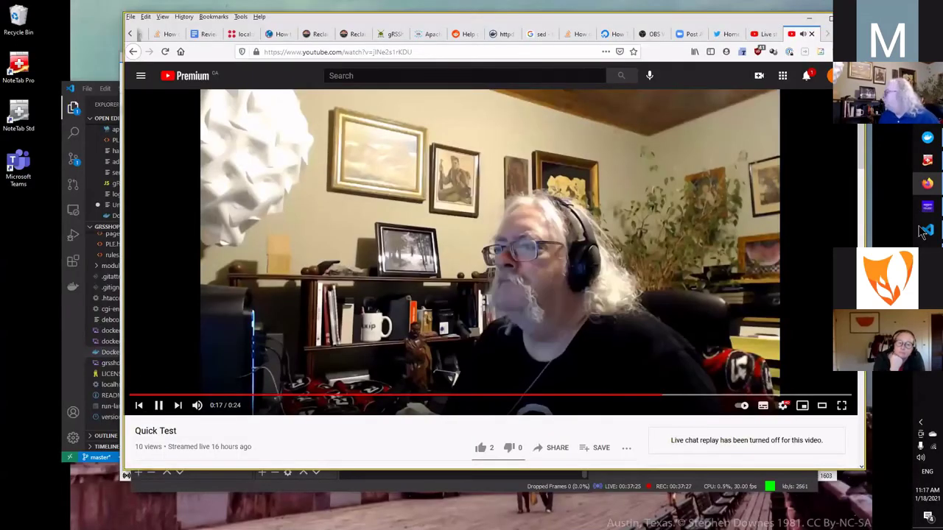
pyautogui.click(159, 406)
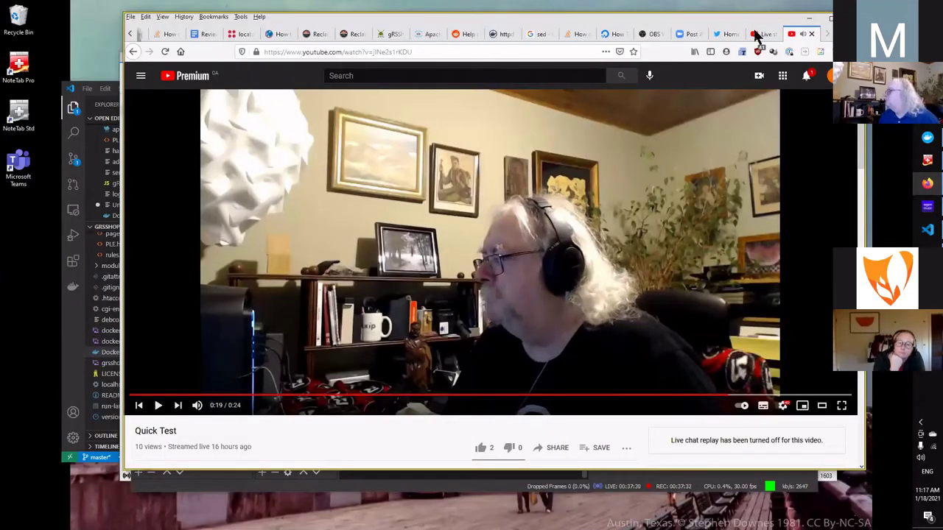
# Open the Twitter home tab in Firefox and copy its address
pyautogui.hotkey('ctrl', 'shift', 'Tab')
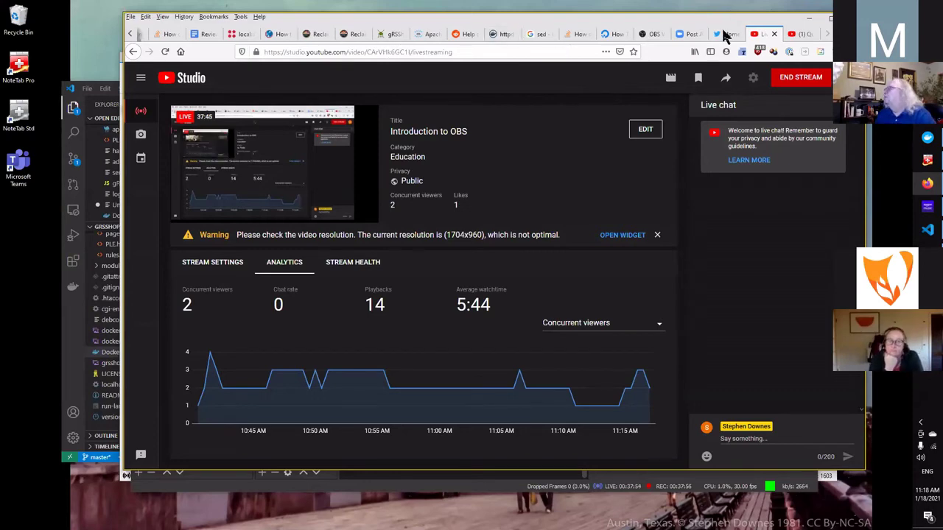
pyautogui.hotkey('ctrl', 'shift', 'Tab')
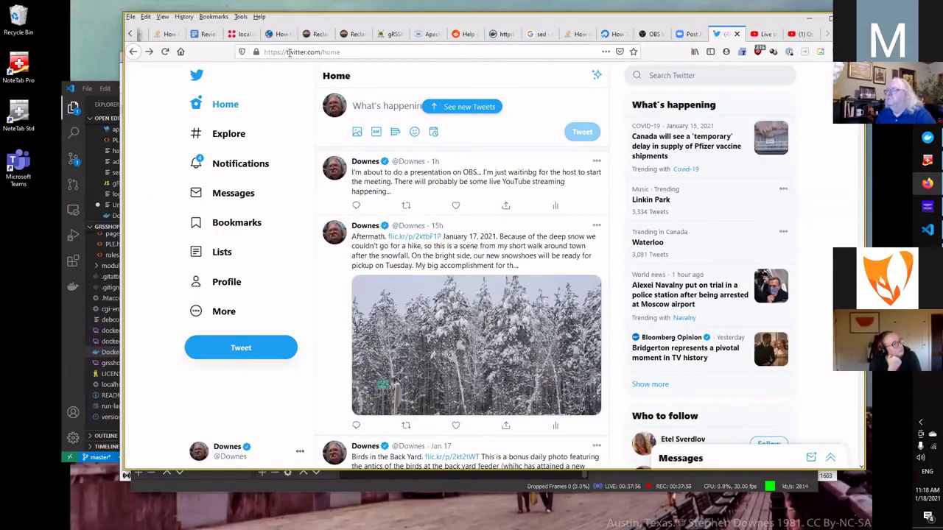
pyautogui.click(290, 53)
pyautogui.rightClick(293, 56)
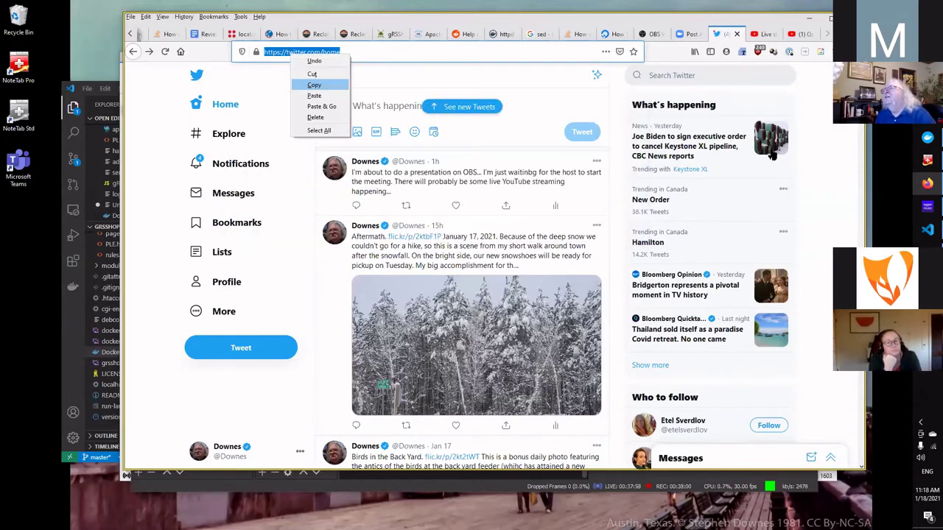
pyautogui.press('Return')
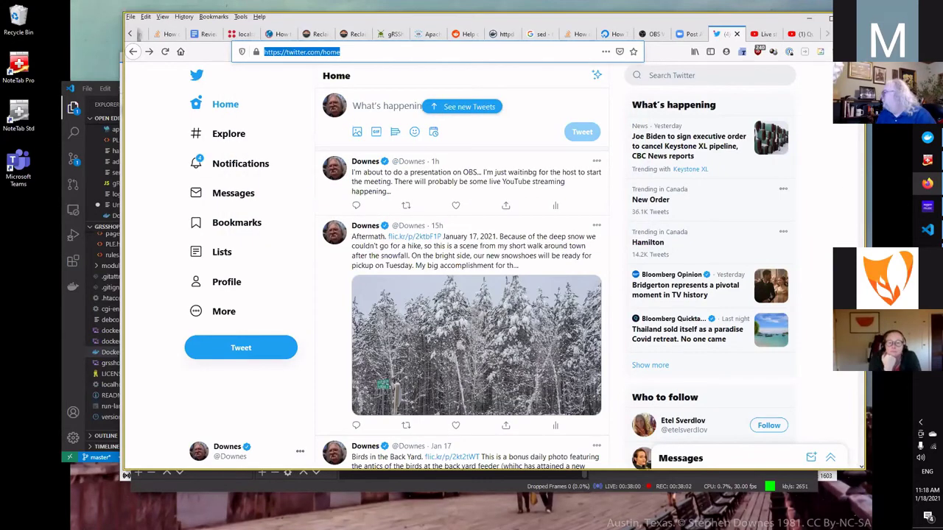
# Switch to OBS and create a new Window Capture source named "Firefox" in New Scene
pyautogui.hotkey('alt', 'Tab')
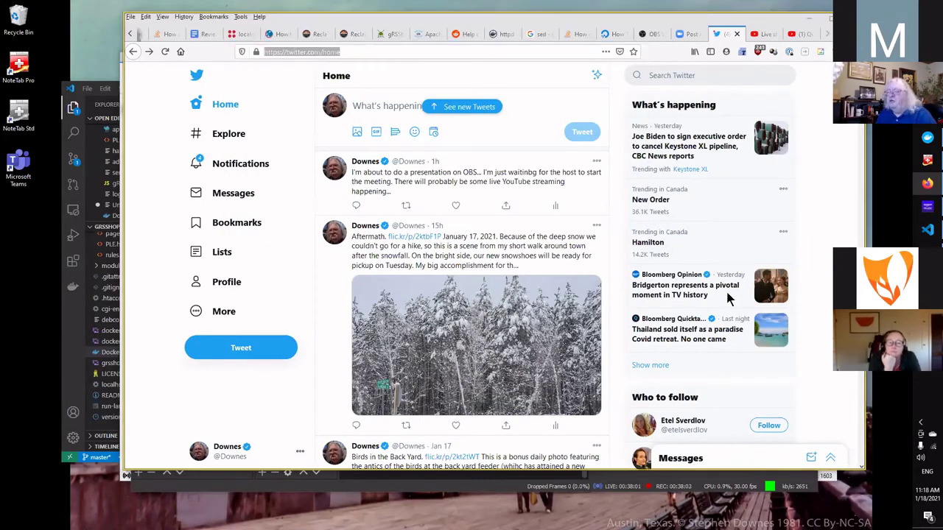
pyautogui.hotkey('alt', 'Tab')
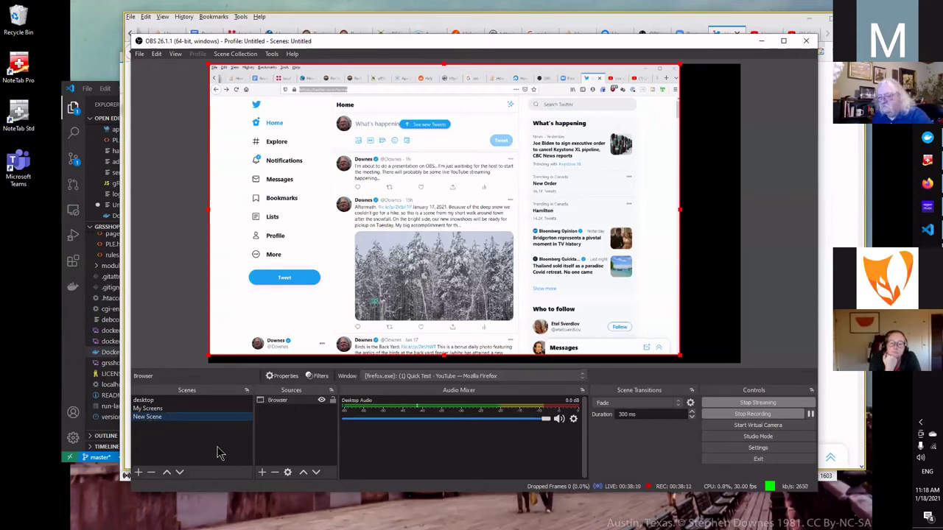
pyautogui.click(261, 473)
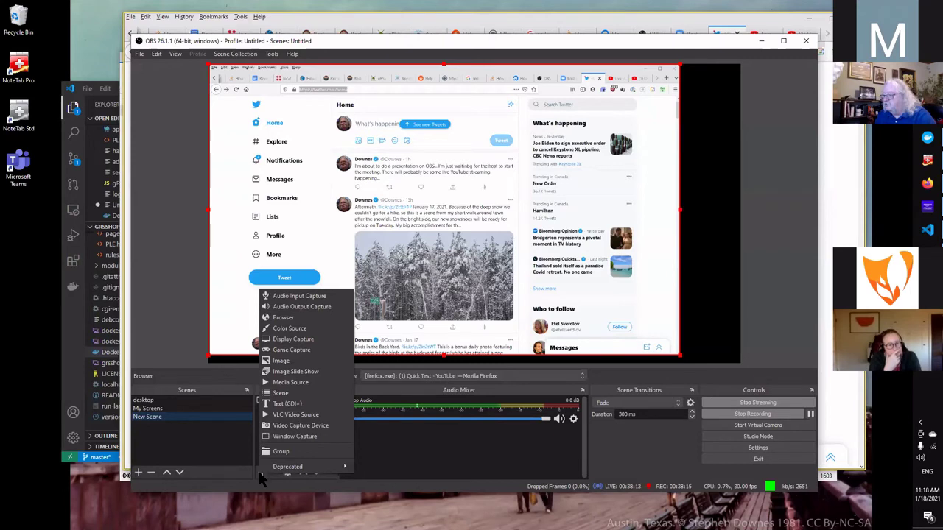
pyautogui.click(293, 436)
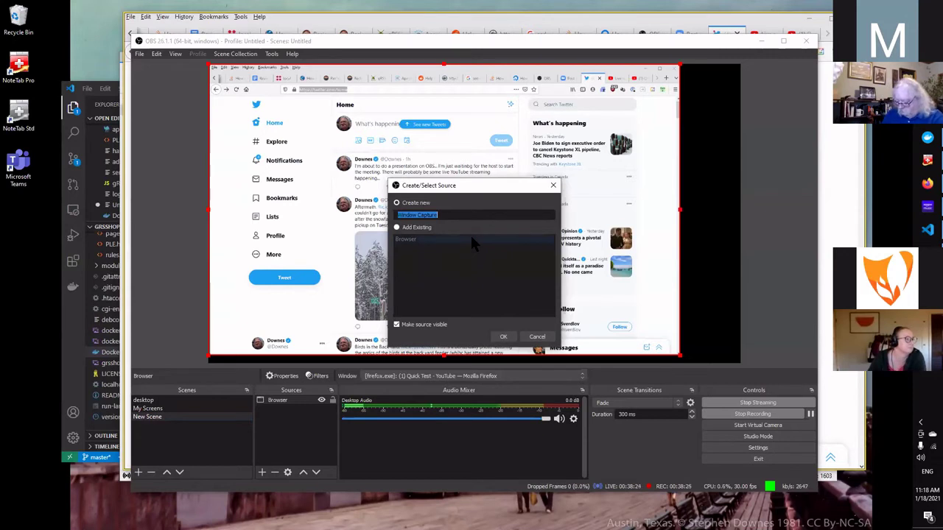
pyautogui.write('Firefo')
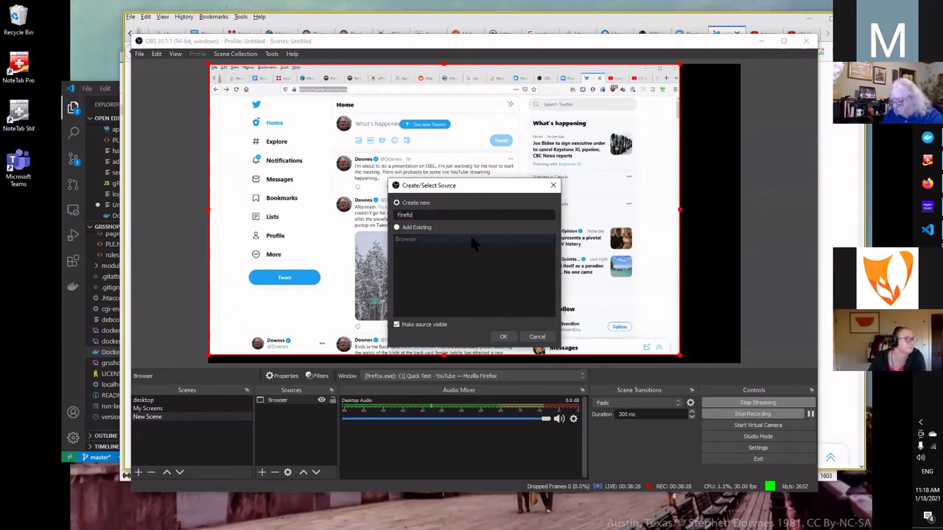
pyautogui.write('x')
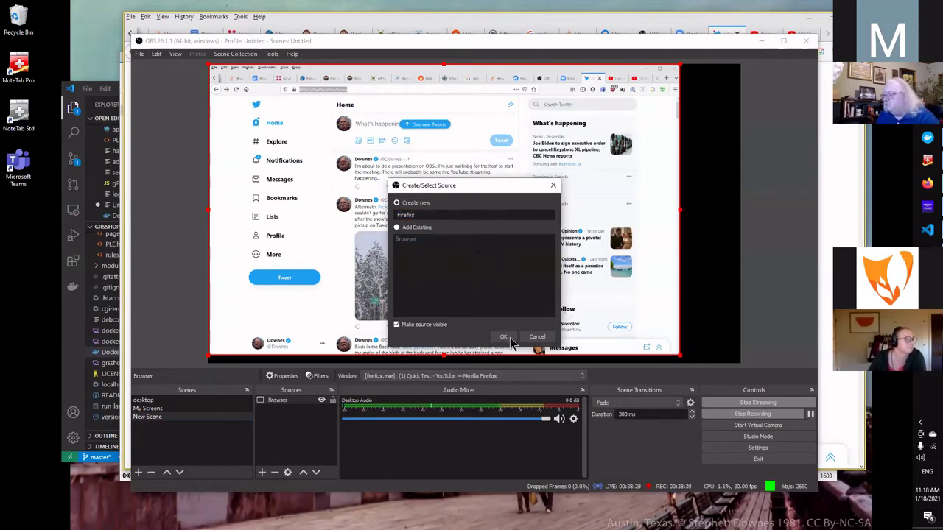
pyautogui.press('Return')
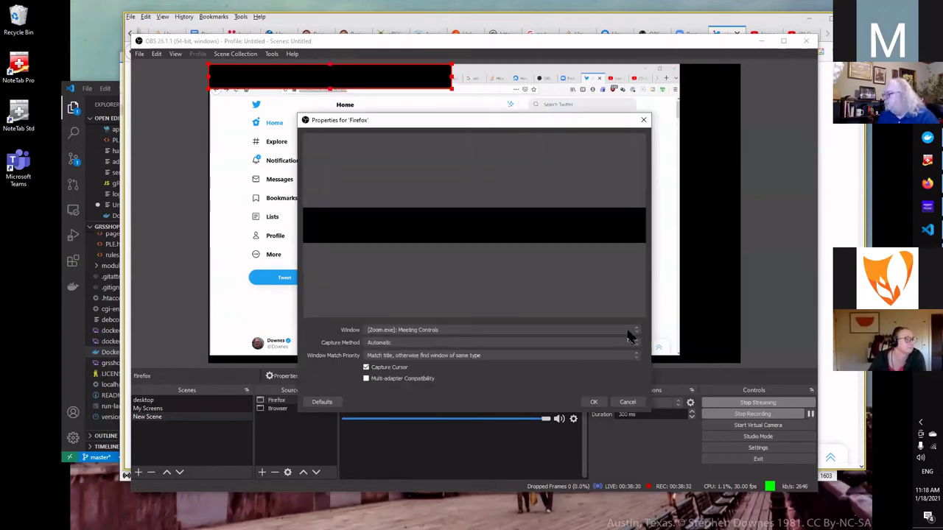
# Set the Firefox source to capture the Firefox window showing the Twitter home page
pyautogui.click(535, 331)
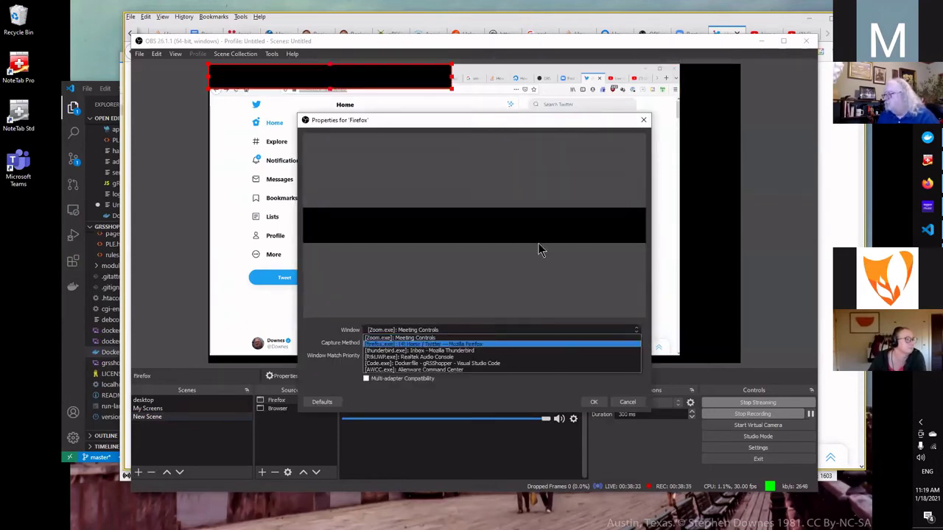
pyautogui.press('Return')
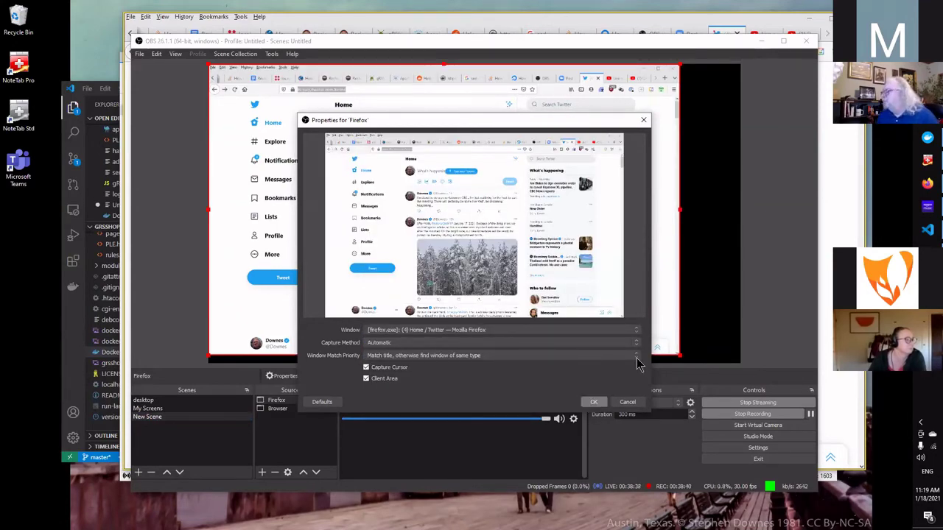
pyautogui.click(593, 402)
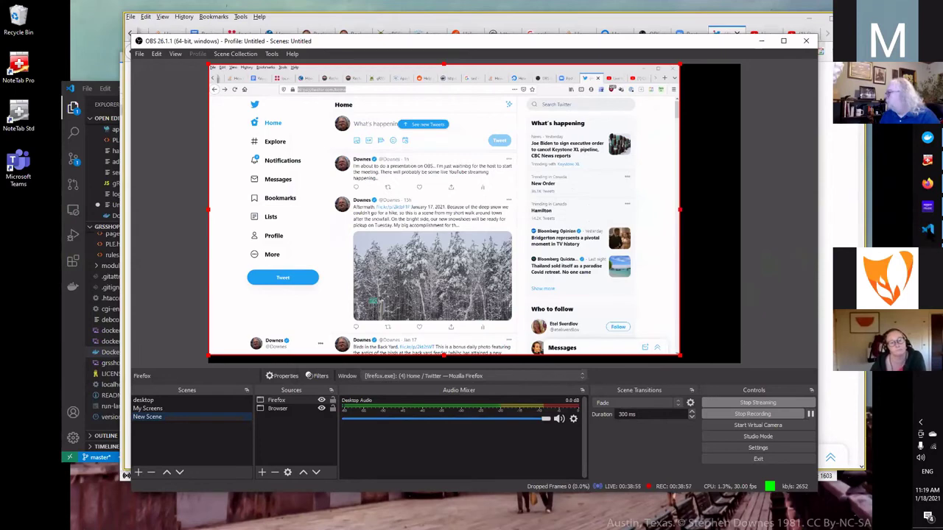
# Bring up the Visual Studio Code window, browse upward through the Dockerfile, and return to OBS
pyautogui.click(927, 230)
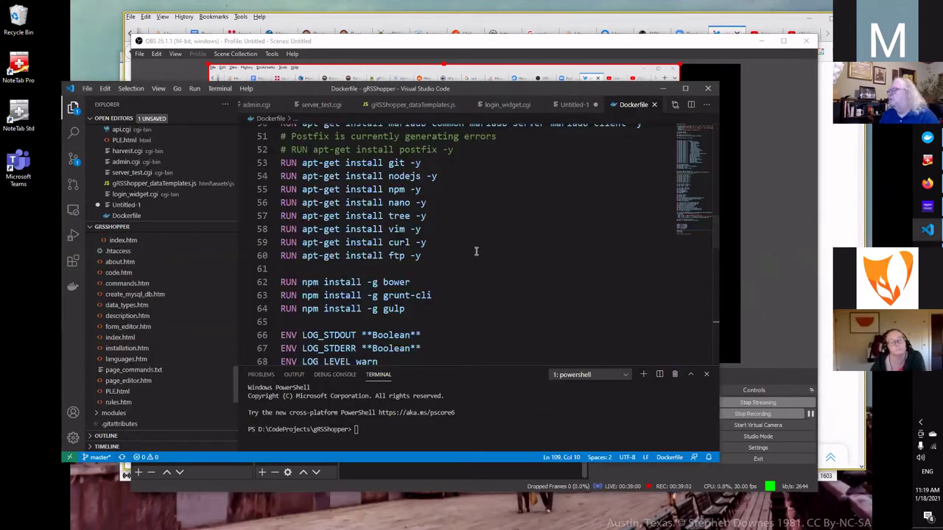
pyautogui.scroll(9, 476, 251)
pyautogui.scroll(3, 476, 247)
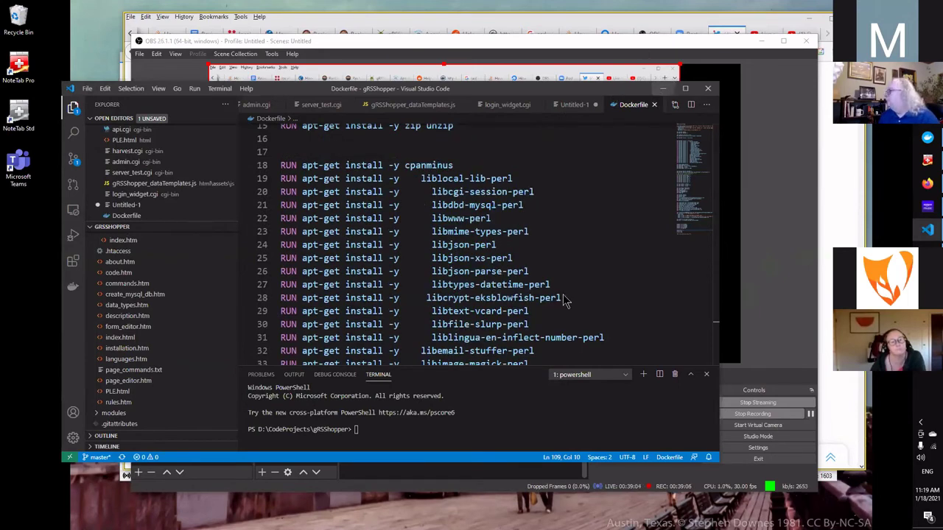
pyautogui.click(253, 467)
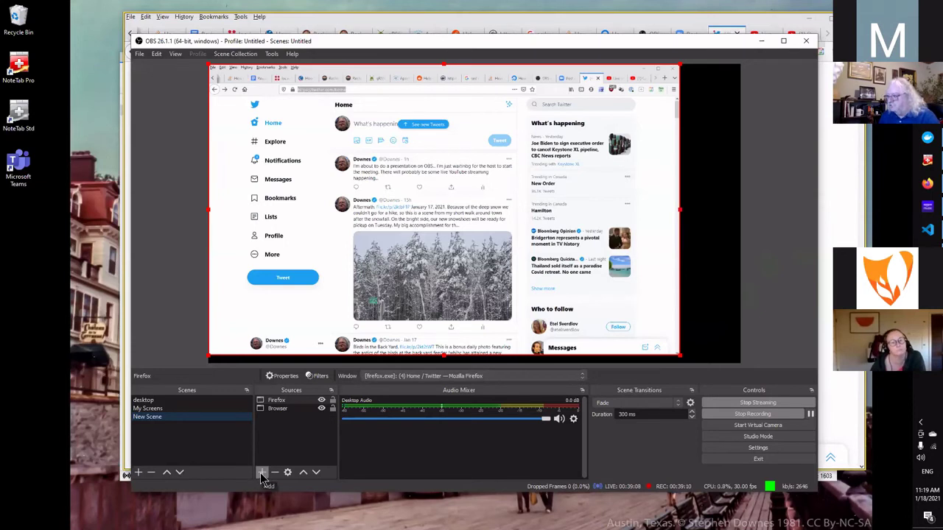
# Create a new Window Capture source named "VSCode" in New Scene
pyautogui.click(262, 473)
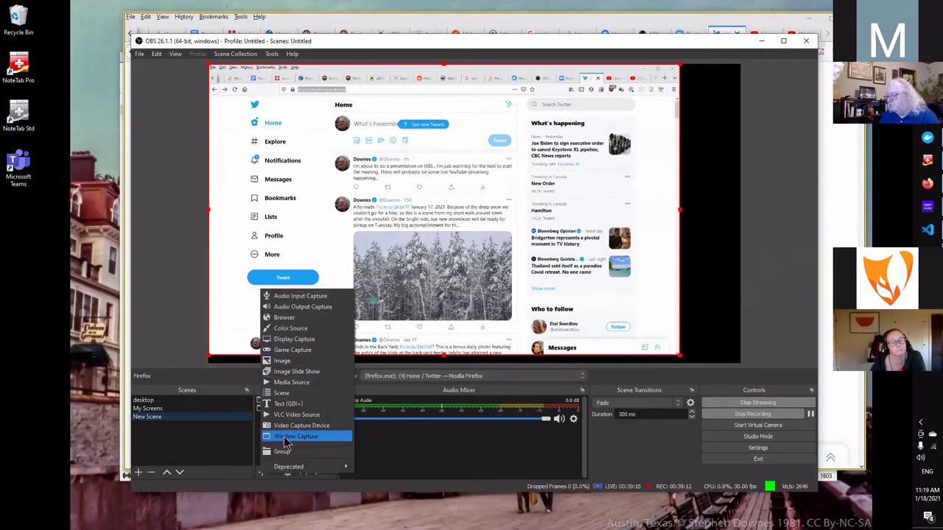
pyautogui.click(291, 436)
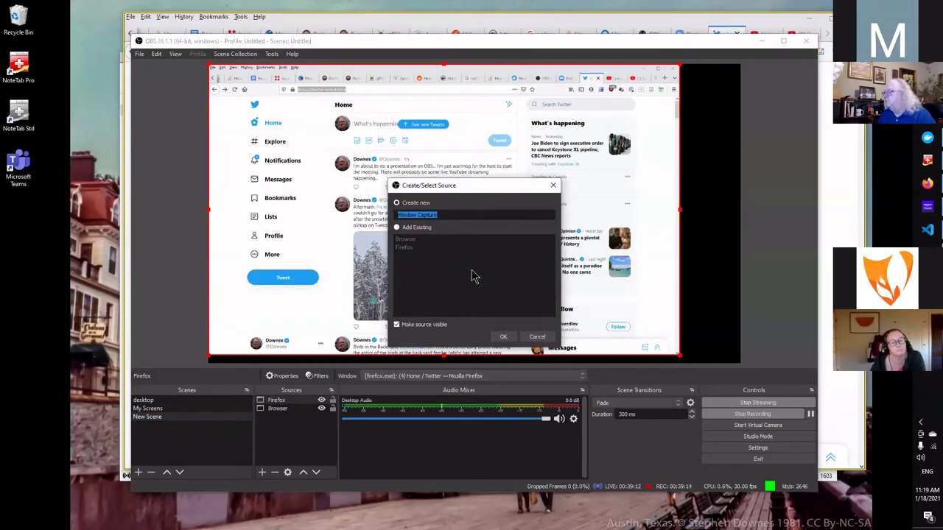
pyautogui.write('VS')
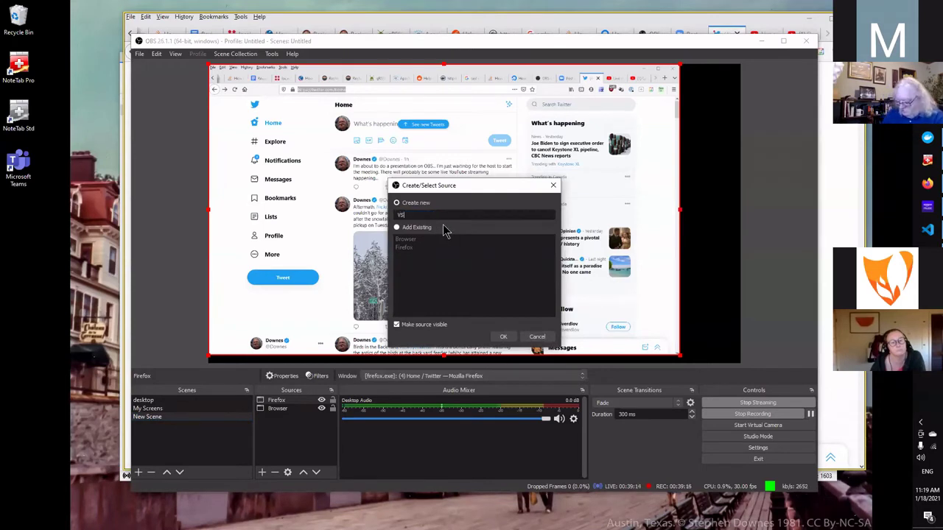
pyautogui.write('Code')
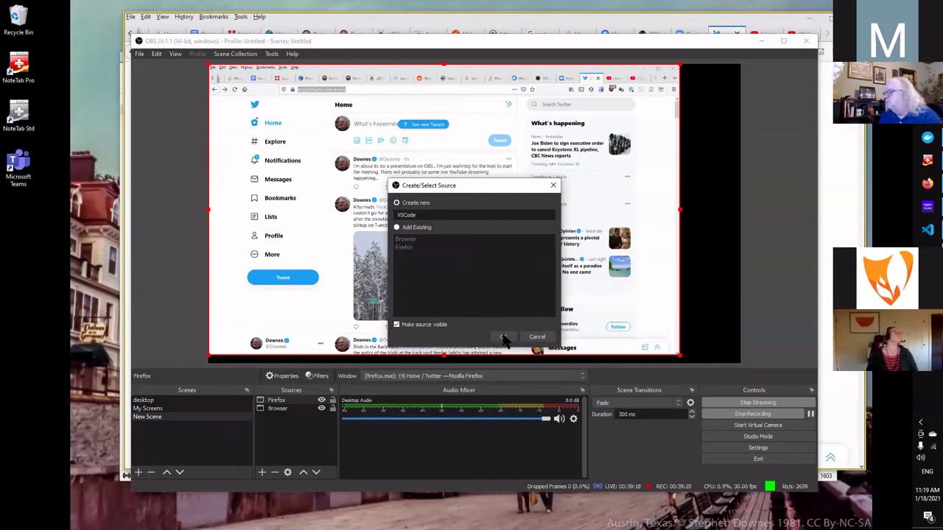
pyautogui.press('Return')
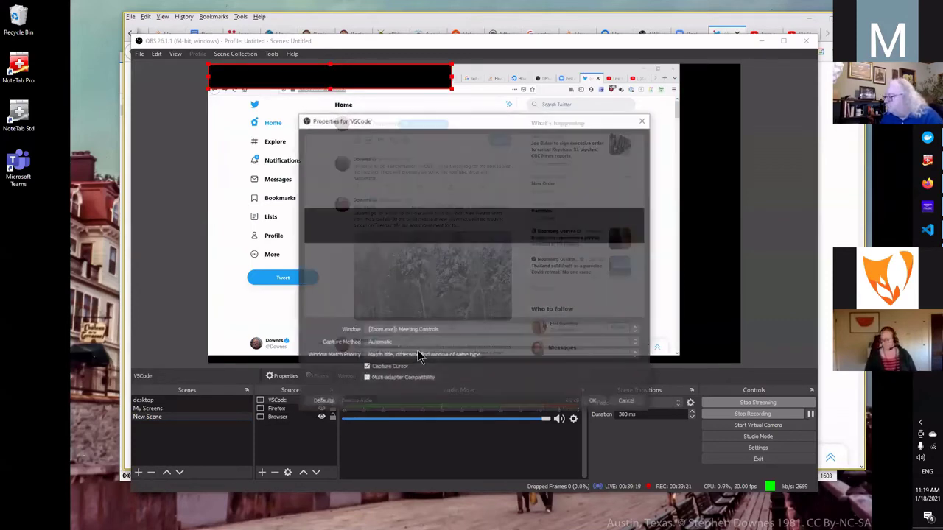
# Try to find the Visual Studio Code window for the VSCode source, check the capture methods, and cancel its properties
pyautogui.hotkey('alt', 'Down')
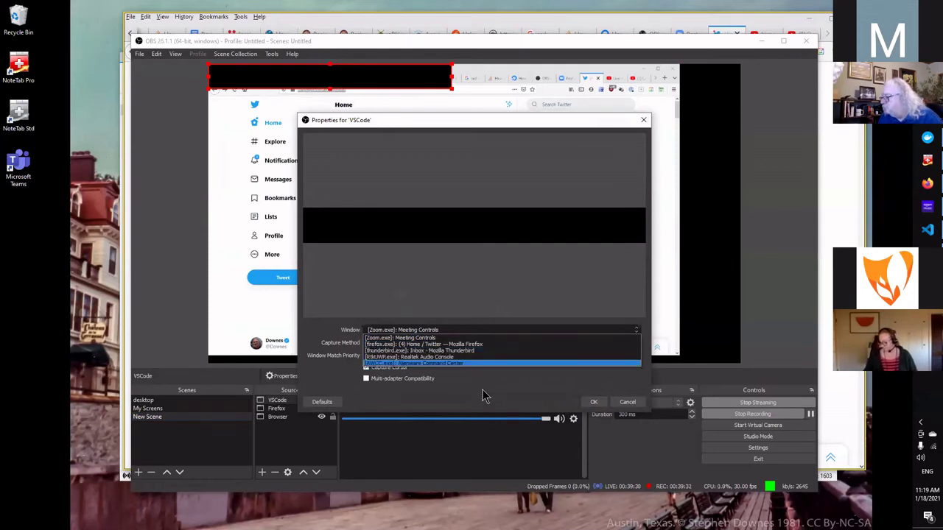
pyautogui.click(548, 402)
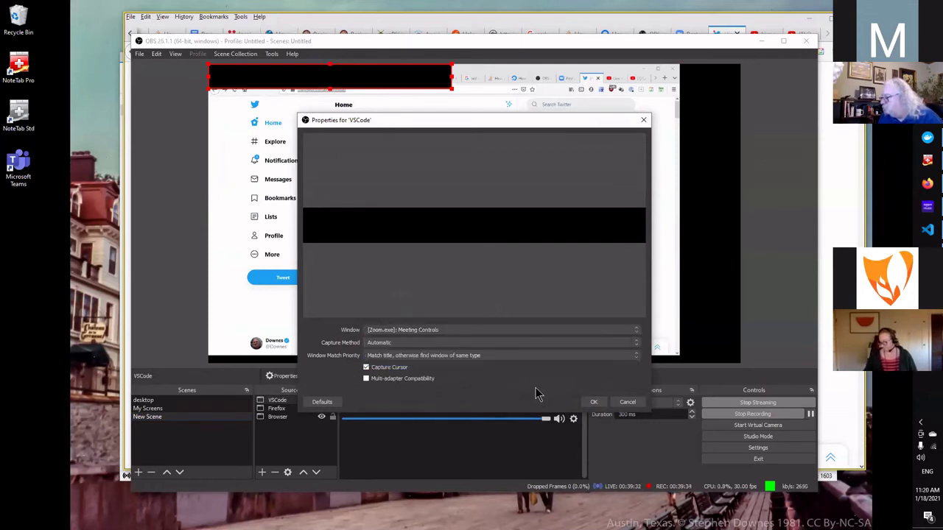
pyautogui.click(638, 344)
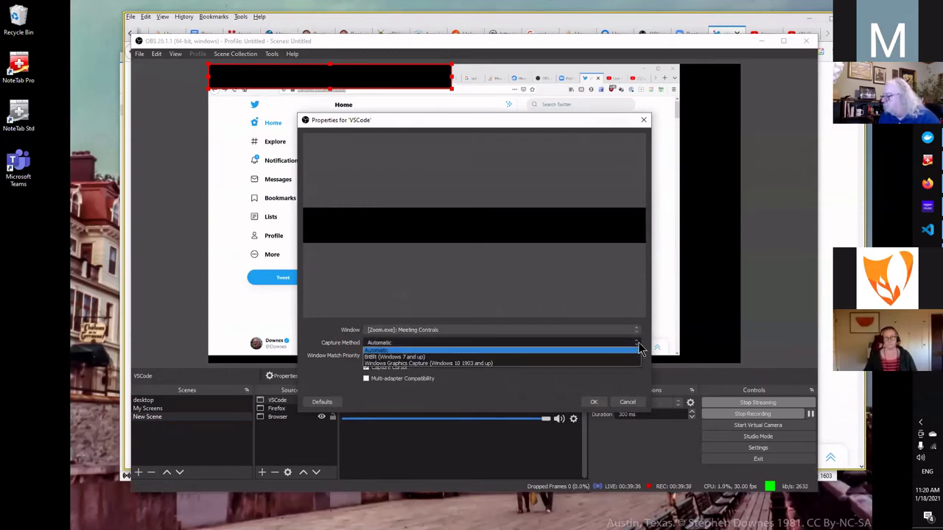
pyautogui.click(640, 349)
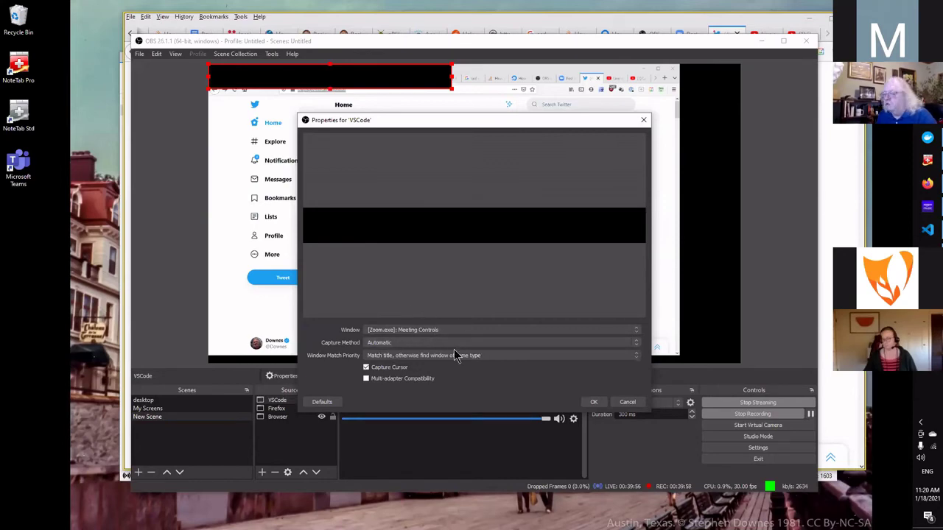
pyautogui.click(624, 403)
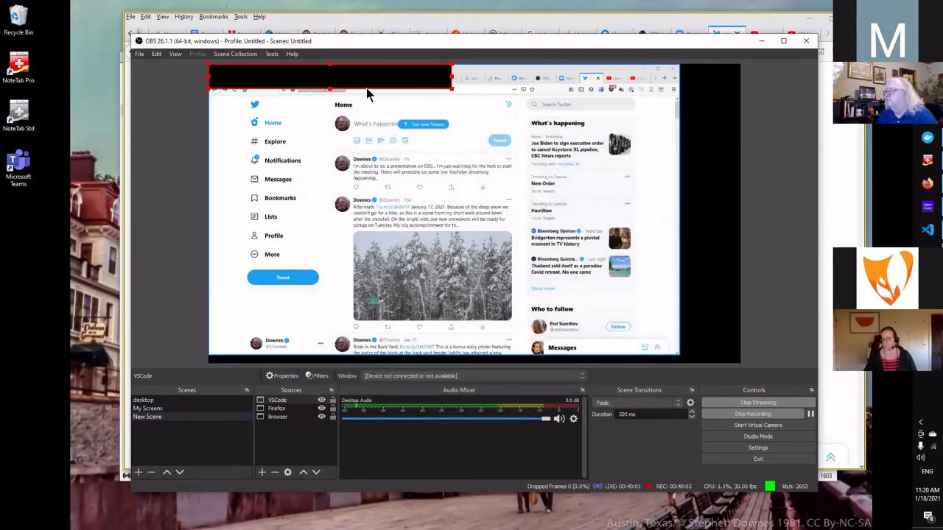
# Remove the Browser, Firefox and VSCode sources from New Scene
pyautogui.click(369, 94)
pyautogui.rightClick(368, 71)
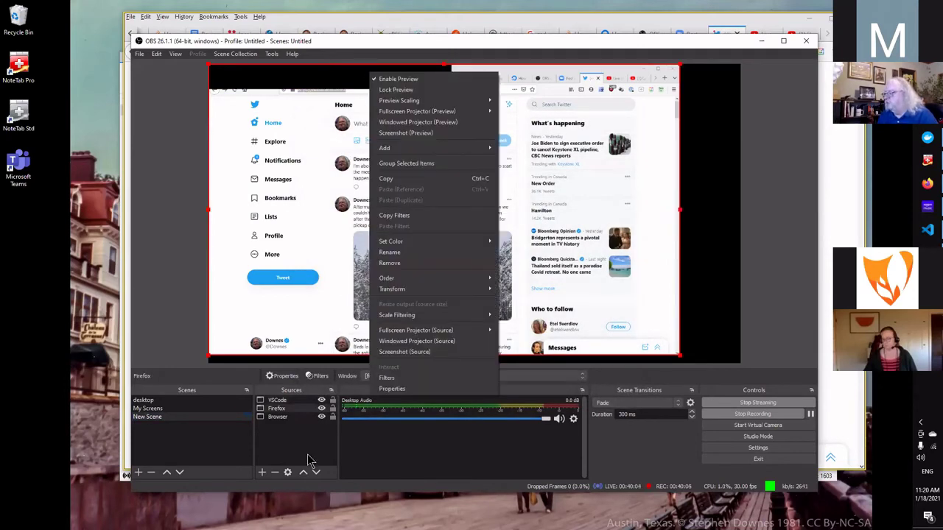
pyautogui.click(272, 442)
pyautogui.click(276, 418)
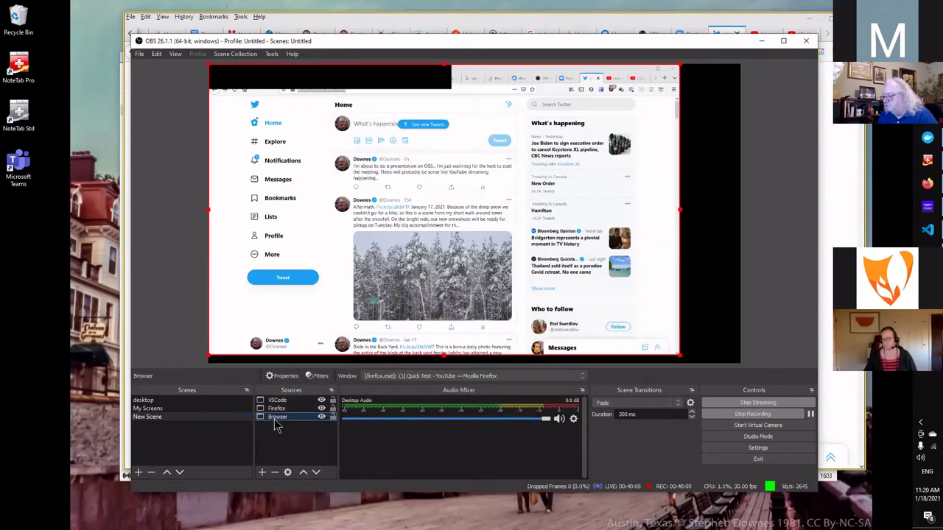
pyautogui.click(274, 473)
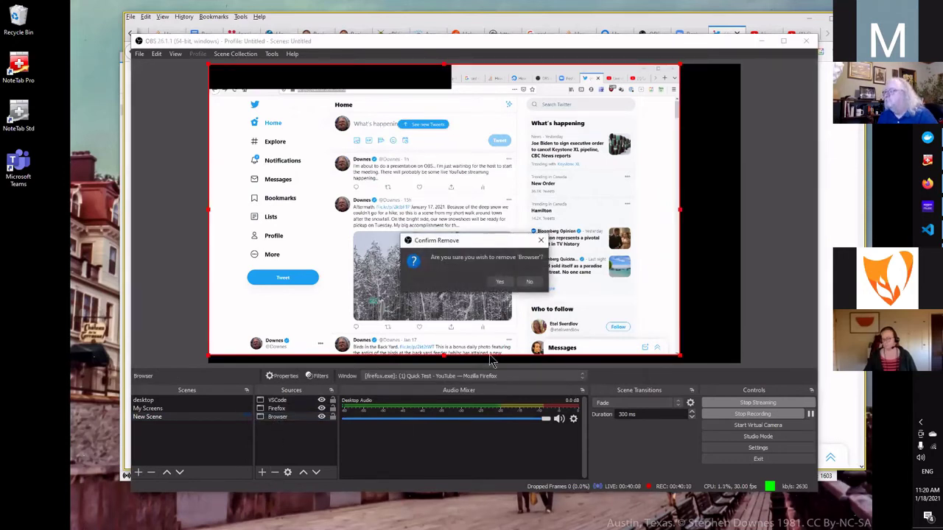
pyautogui.click(499, 282)
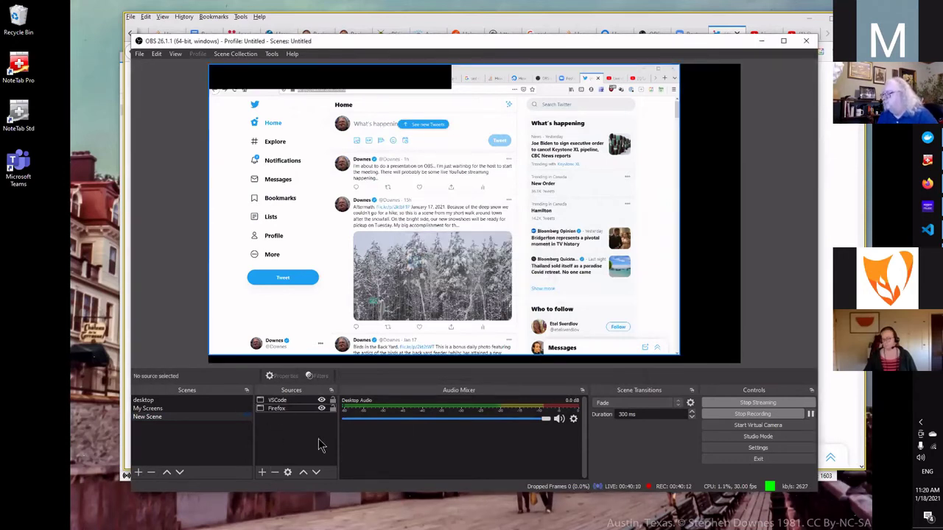
pyautogui.click(283, 408)
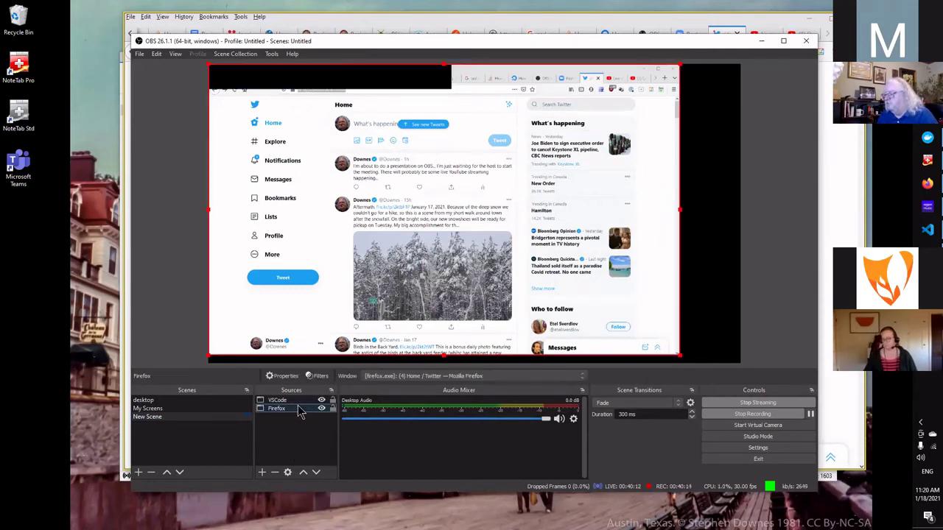
pyautogui.click(275, 472)
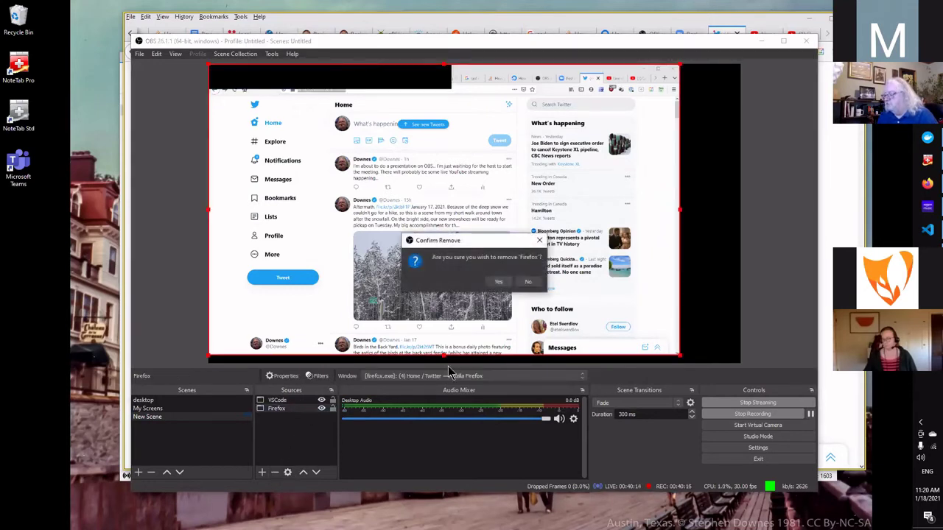
pyautogui.click(498, 282)
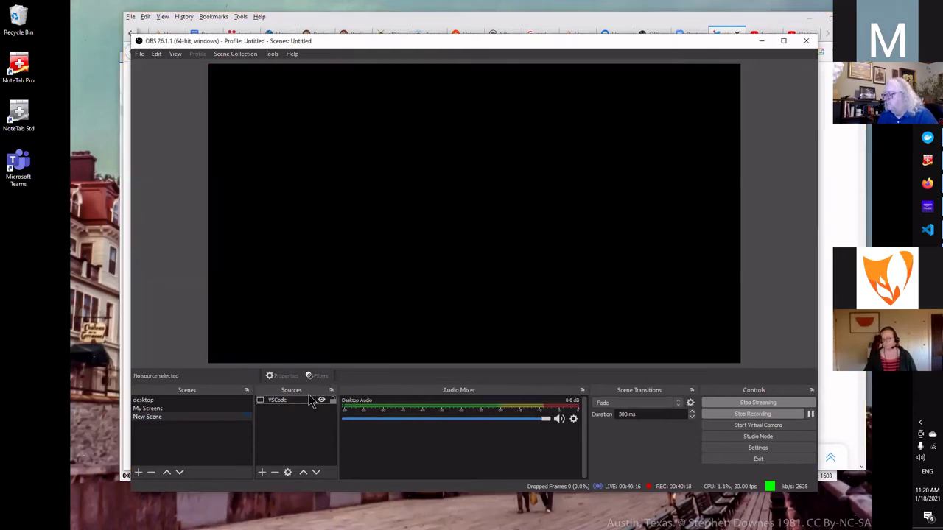
pyautogui.click(284, 400)
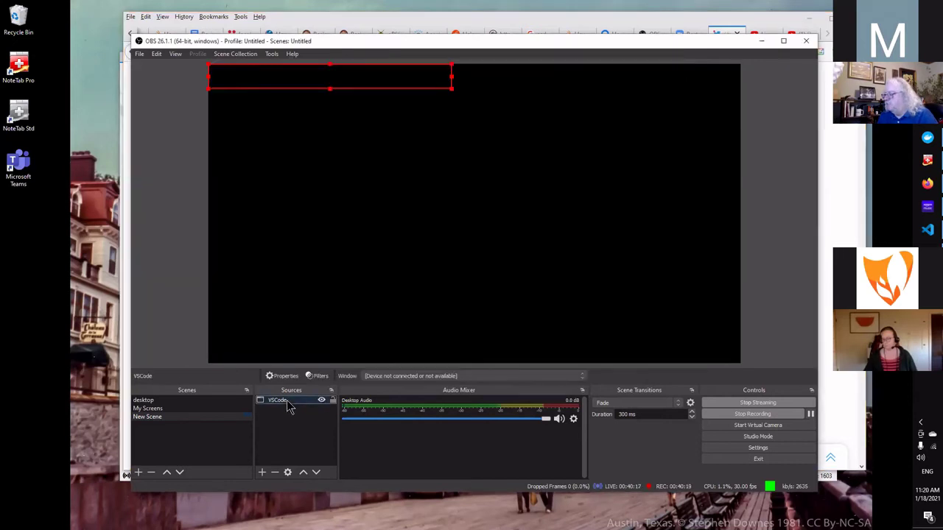
pyautogui.click(275, 472)
pyautogui.click(499, 282)
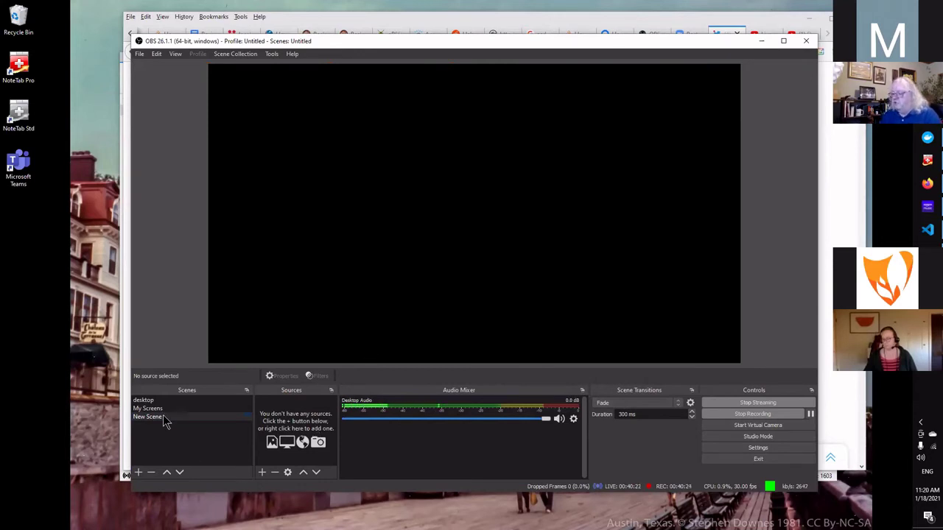
pyautogui.click(261, 472)
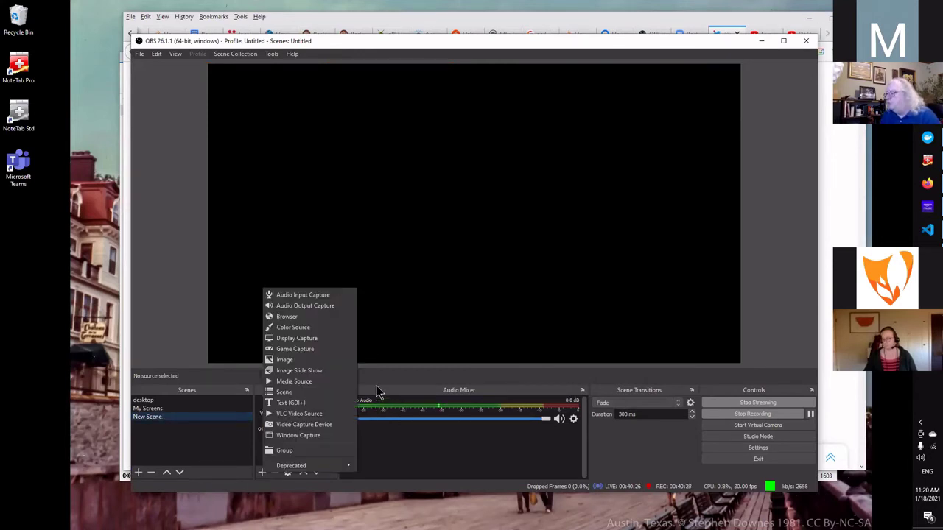
pyautogui.click(317, 436)
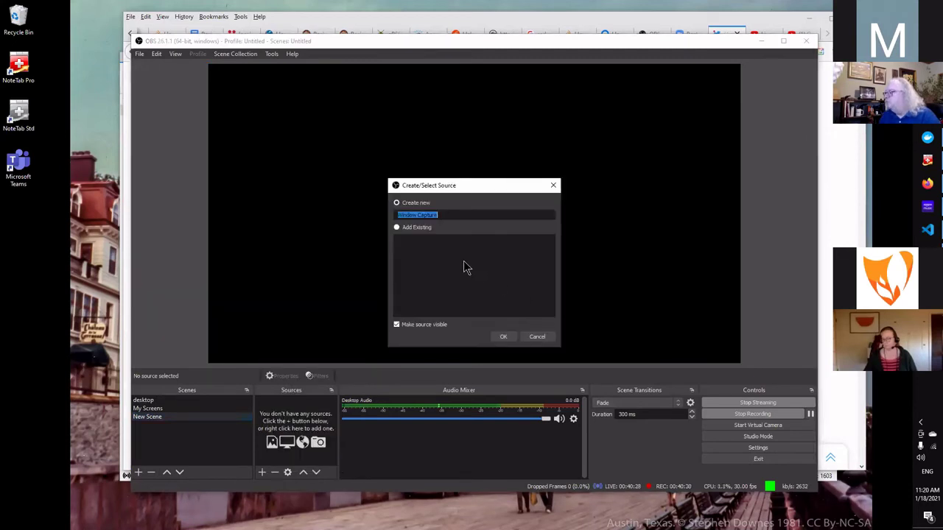
pyautogui.click(398, 228)
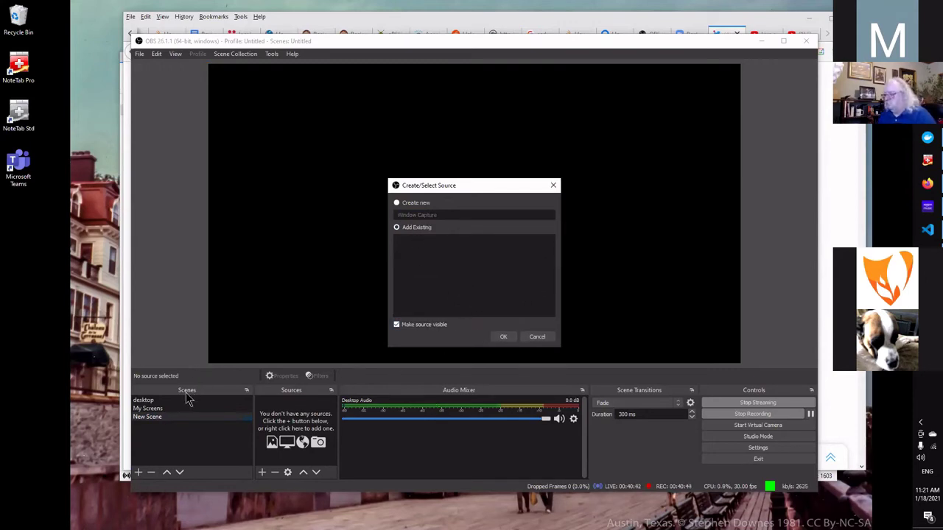
pyautogui.click(537, 338)
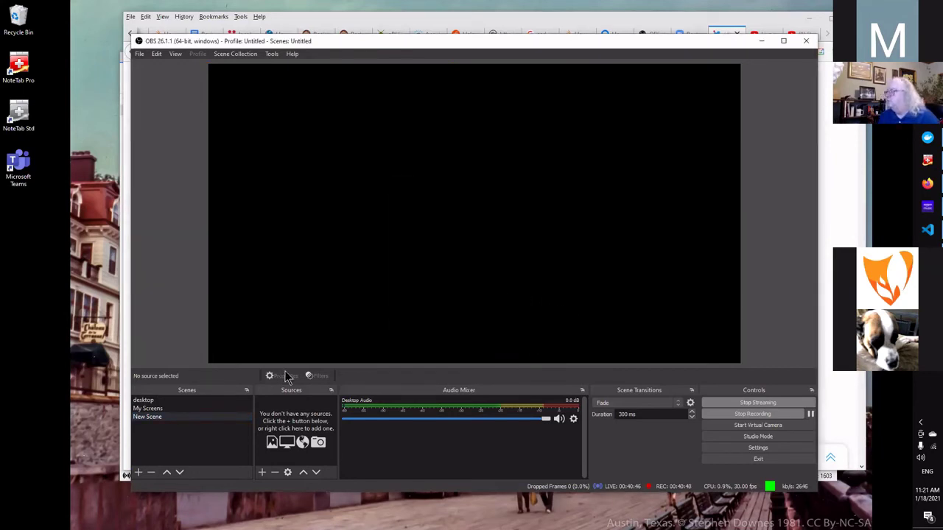
# Check the My Screens scene, return to New Scene and add the existing Left Screen display capture to it
pyautogui.click(152, 410)
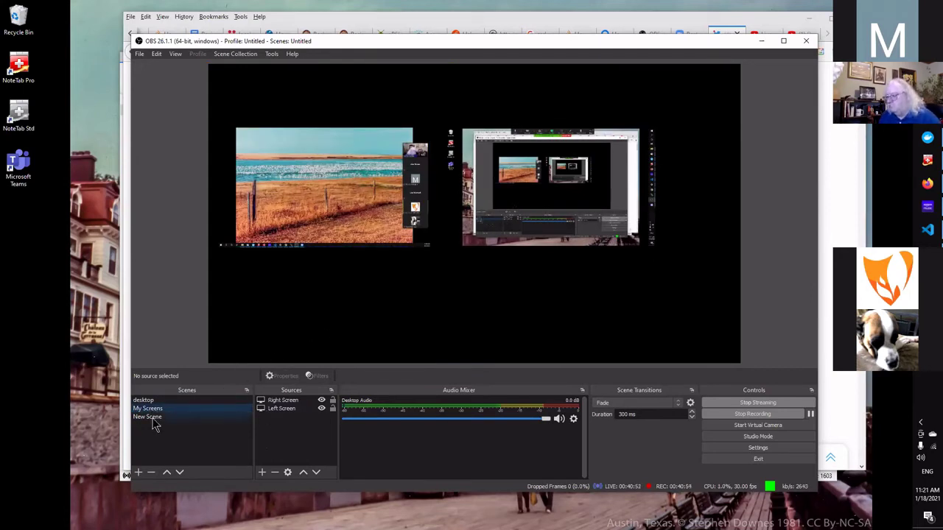
pyautogui.click(160, 418)
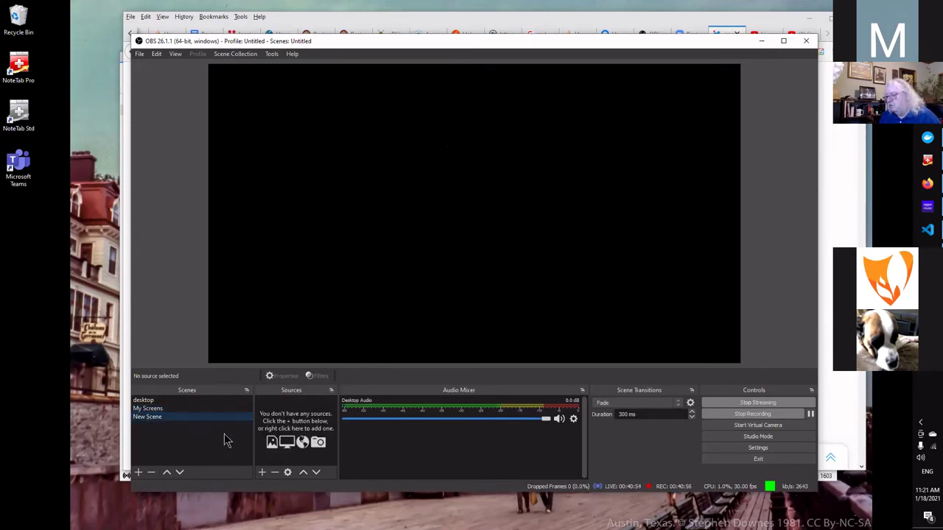
pyautogui.click(262, 474)
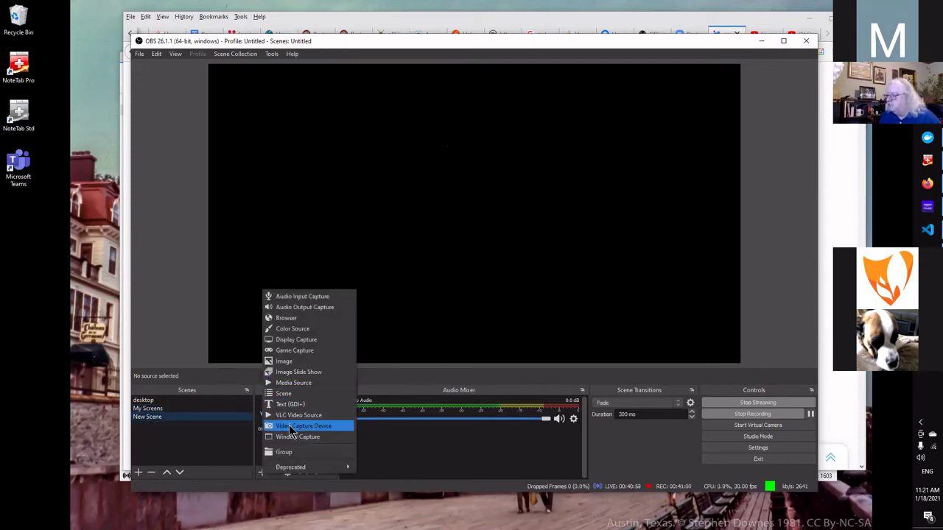
pyautogui.click(295, 340)
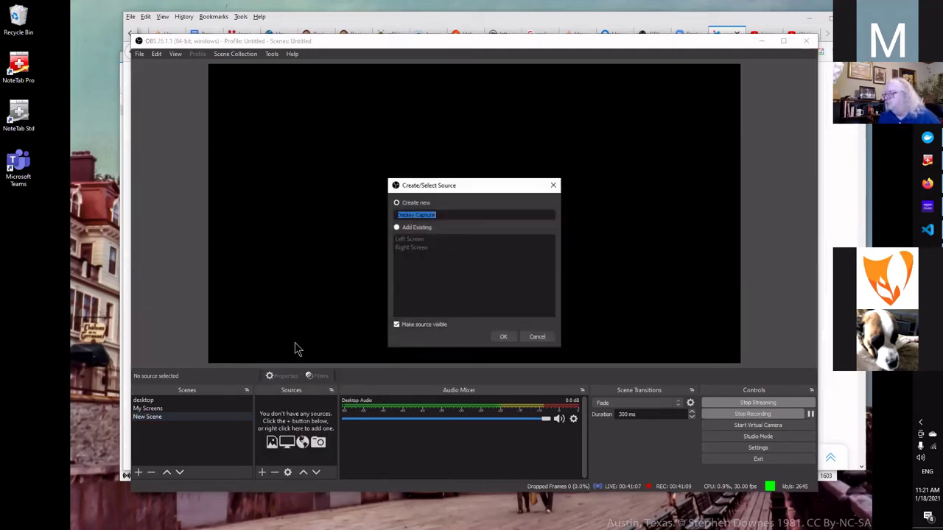
pyautogui.click(401, 228)
pyautogui.click(408, 239)
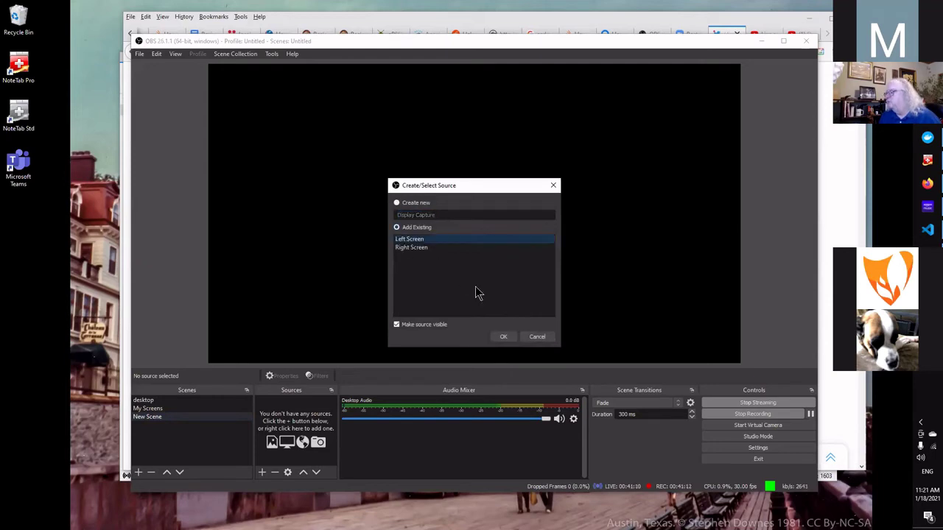
pyautogui.click(500, 337)
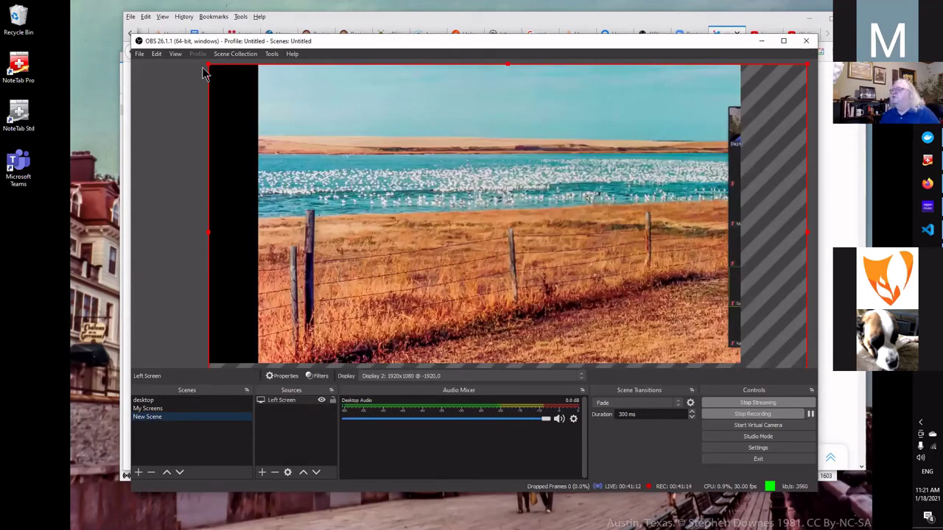
# Shrink the Left Screen capture and shift it left along the canvas's upper edge, partly beyond the left border
pyautogui.moveTo(355, 142); pyautogui.dragTo(383, 136)
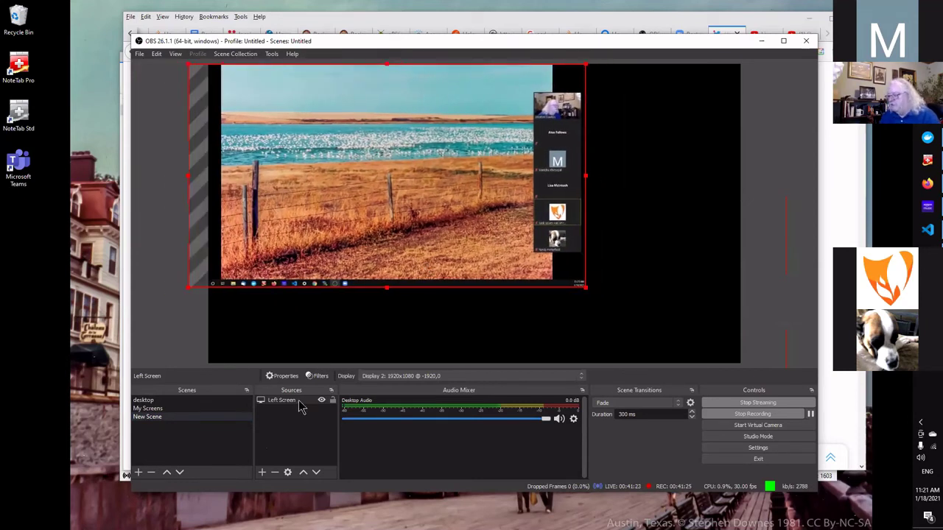
pyautogui.press('Left')
pyautogui.press('Left')
pyautogui.press('Left')
pyautogui.press('Left')
pyautogui.press('Left')
pyautogui.press('Left')
pyautogui.press('Left')
pyautogui.press('Left')
pyautogui.press('Left')
pyautogui.press('Left')
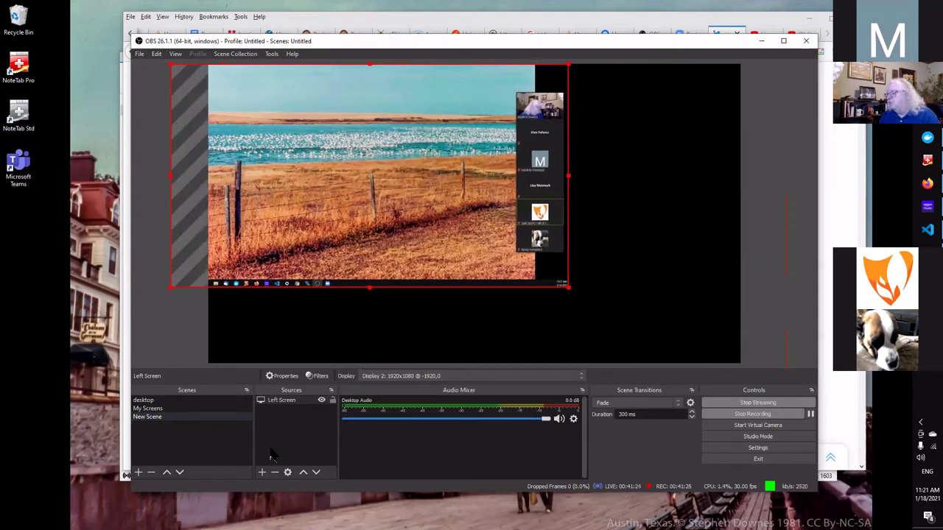
# Add a new Video Capture Device source to New Scene using the HD Pro Webcam C920
pyautogui.click(262, 473)
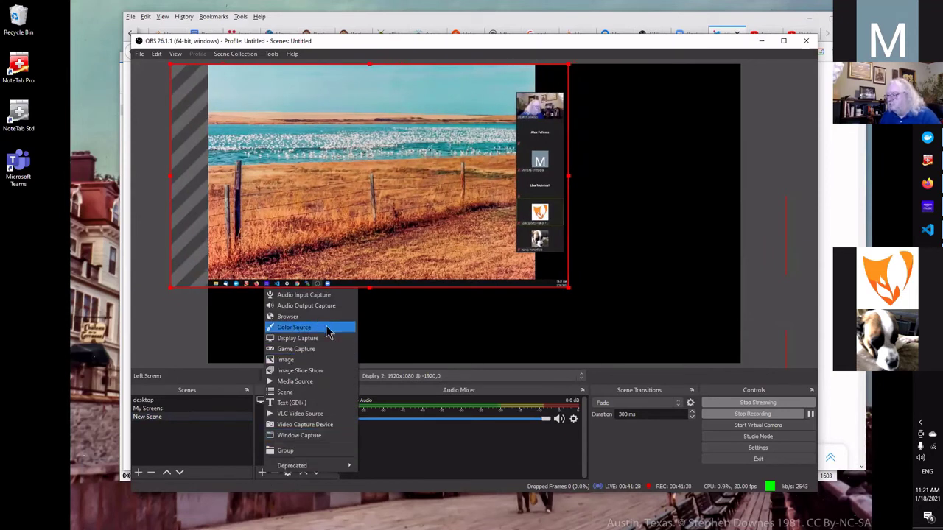
pyautogui.click(313, 426)
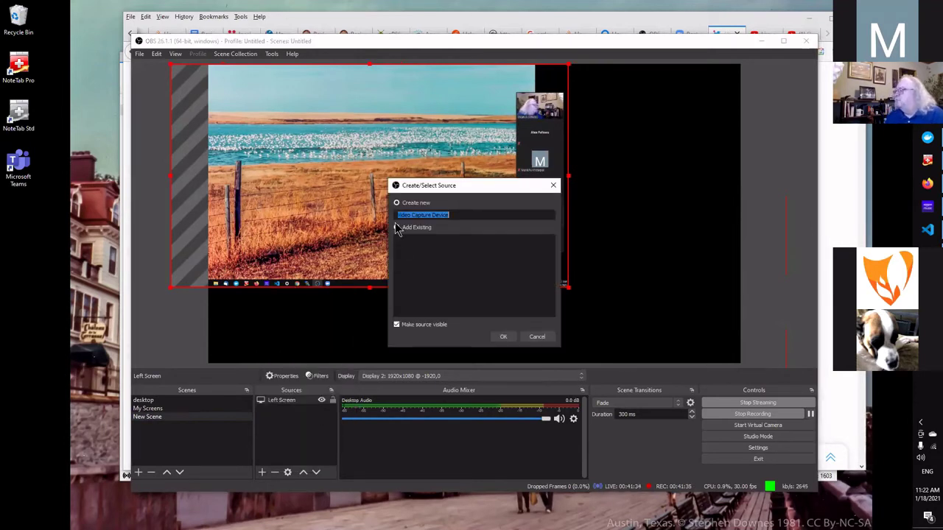
pyautogui.click(510, 337)
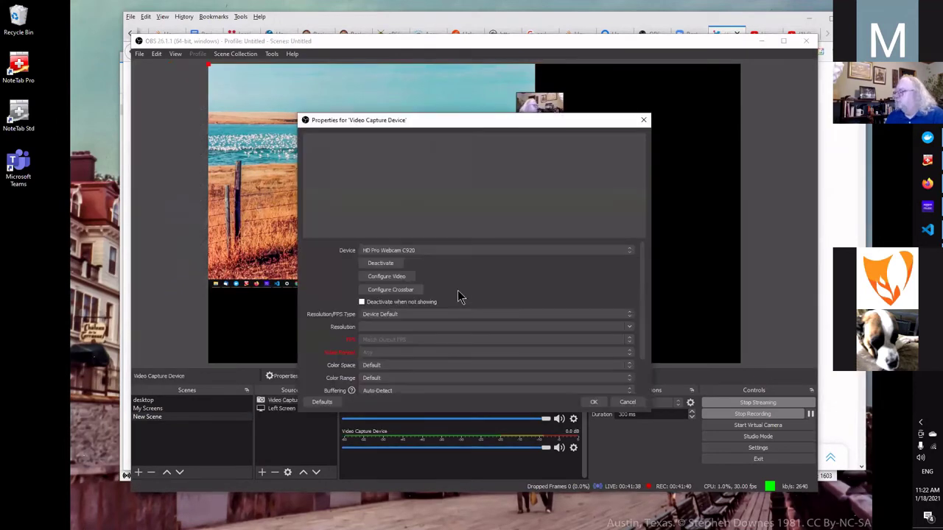
pyautogui.click(572, 251)
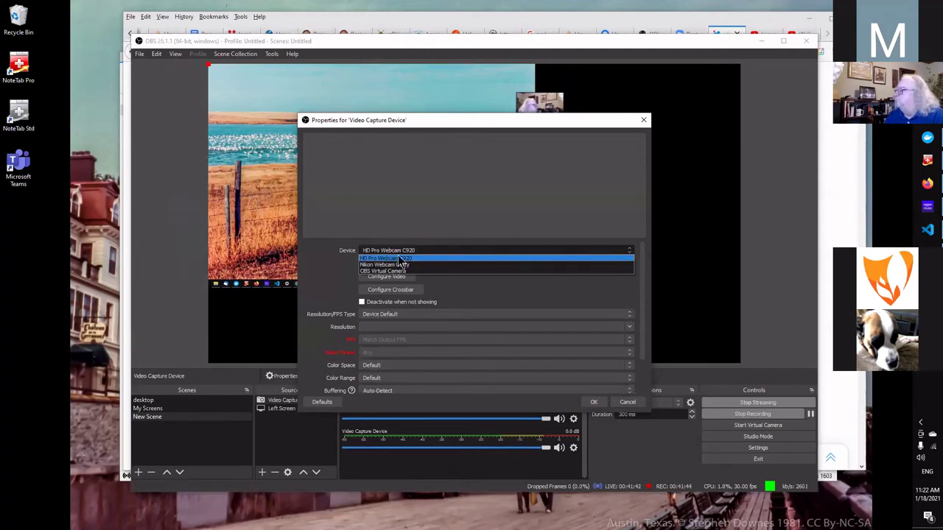
pyautogui.click(469, 259)
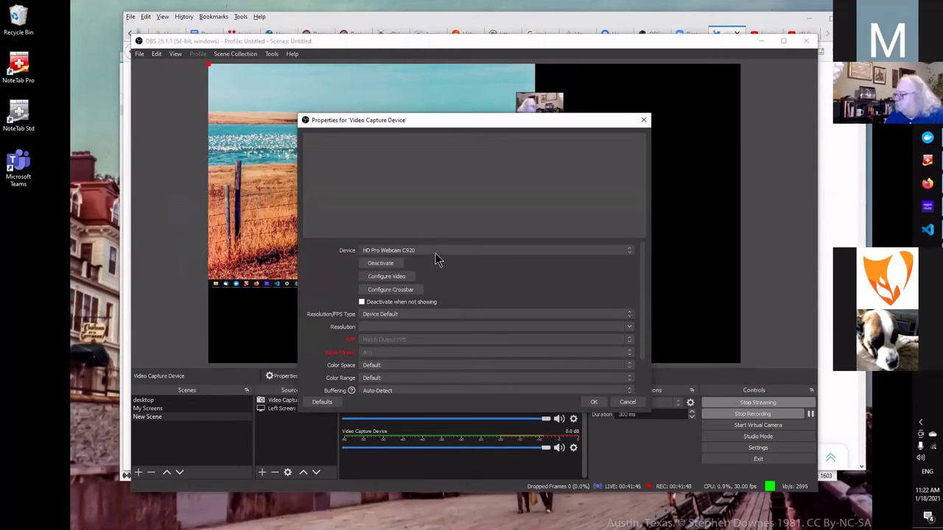
pyautogui.click(595, 402)
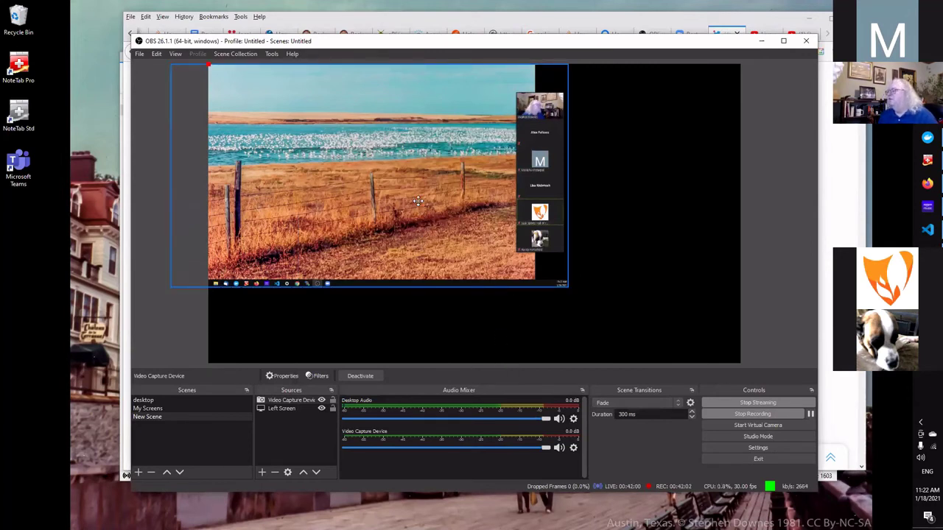
# Reposition the Left Screen capture on the canvas, placing it against the upper edge near the middle
pyautogui.click(282, 408)
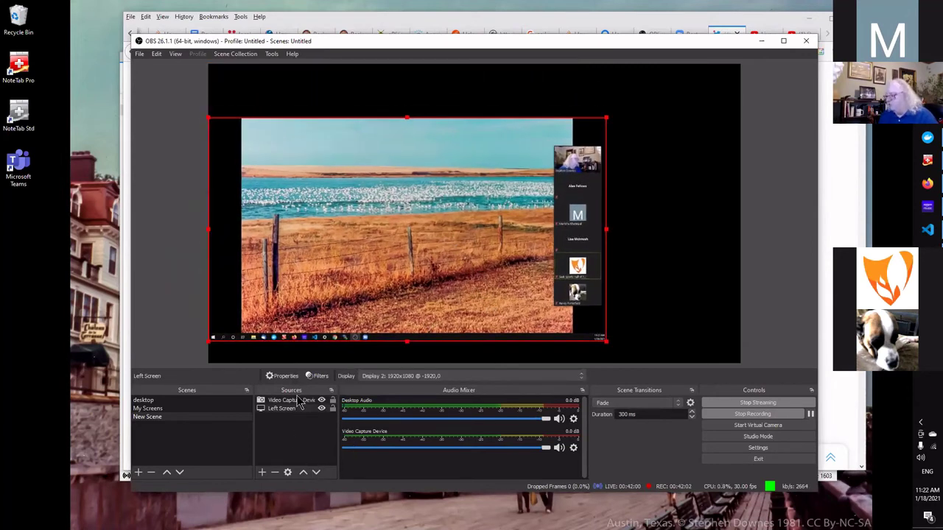
pyautogui.moveTo(378, 309); pyautogui.dragTo(394, 337)
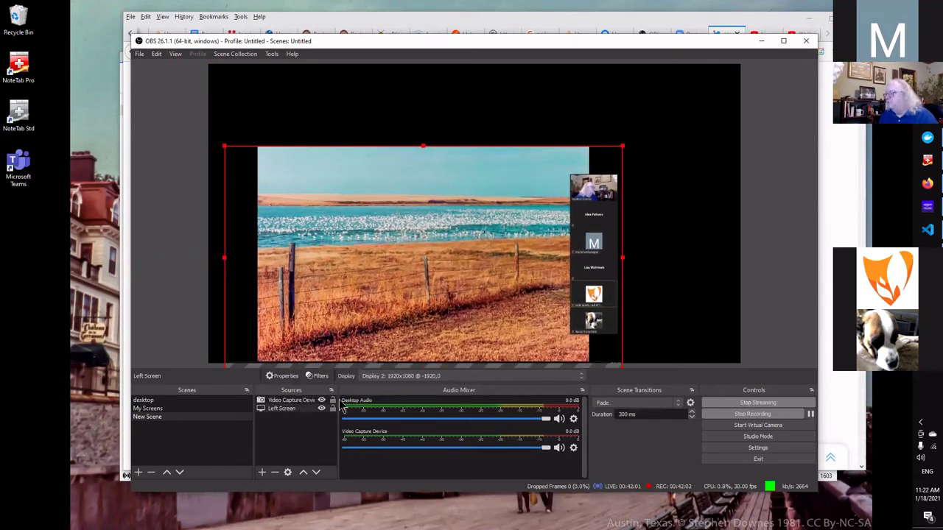
pyautogui.moveTo(431, 287); pyautogui.dragTo(418, 246)
pyautogui.moveTo(592, 307); pyautogui.dragTo(584, 291)
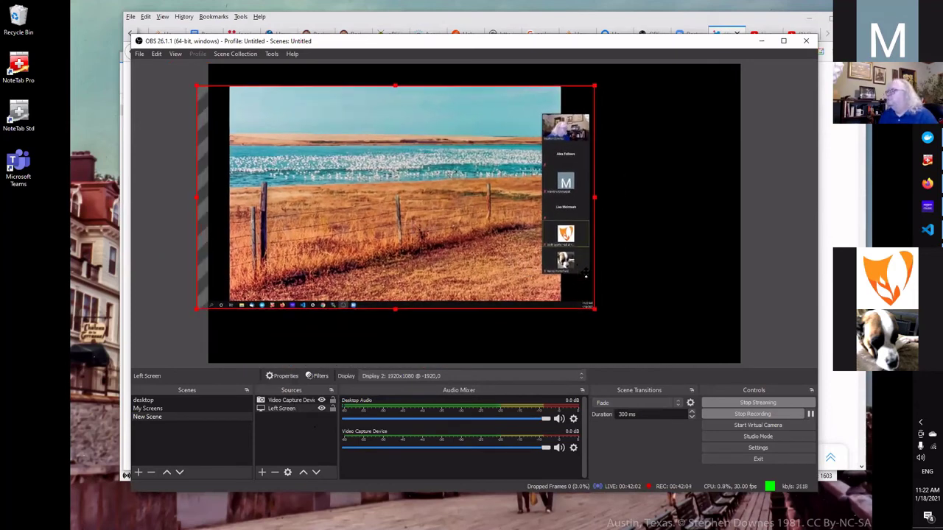
pyautogui.moveTo(383, 292); pyautogui.dragTo(408, 302)
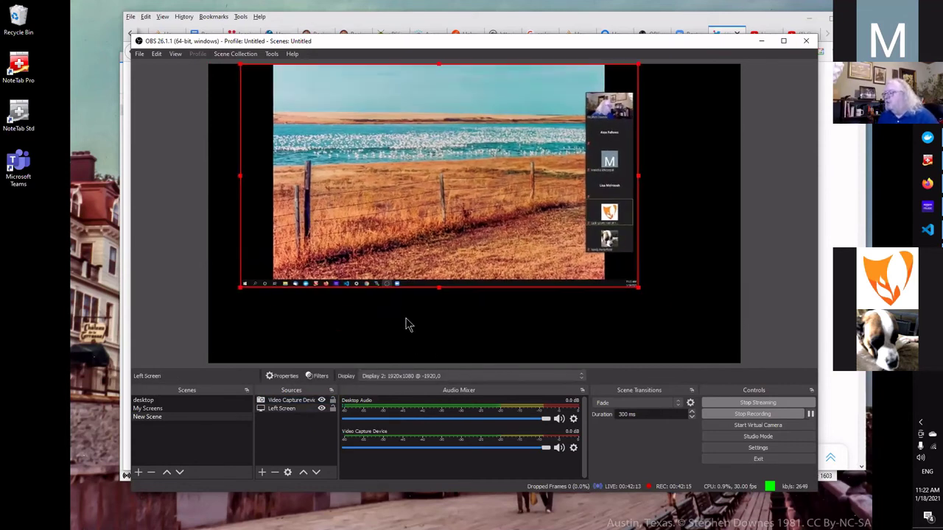
# Remove the Left Screen source from New Scene
pyautogui.click(484, 242)
pyautogui.press('Delete')
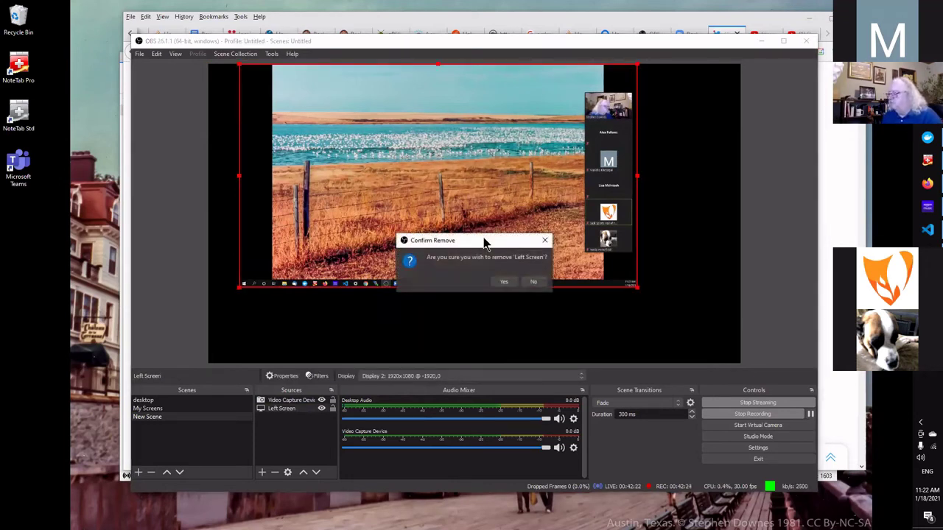
pyautogui.click(505, 283)
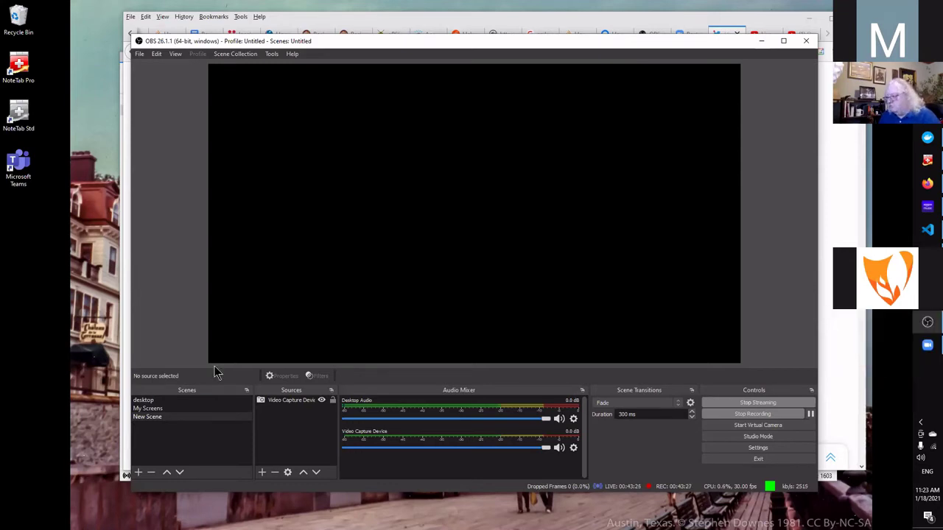
# Create a new Window Capture source in New Scene, keeping the default name
pyautogui.click(262, 472)
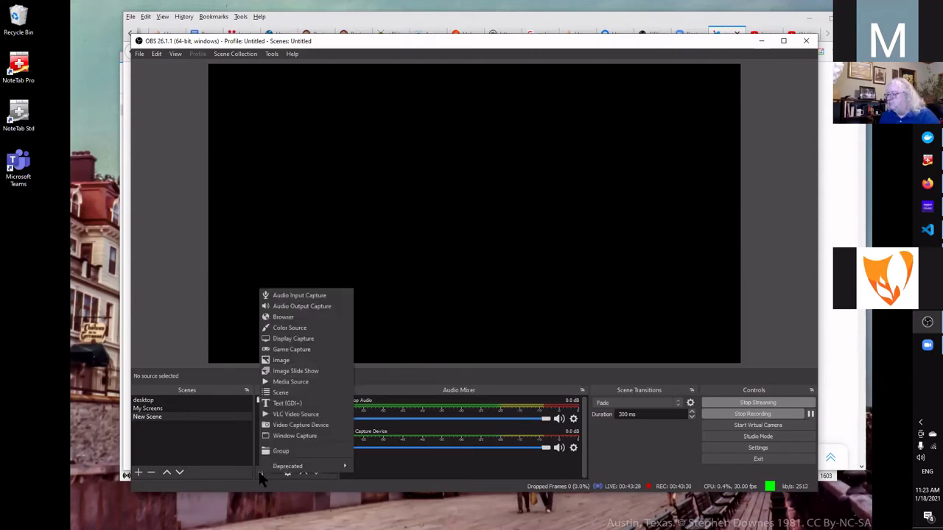
pyautogui.click(299, 440)
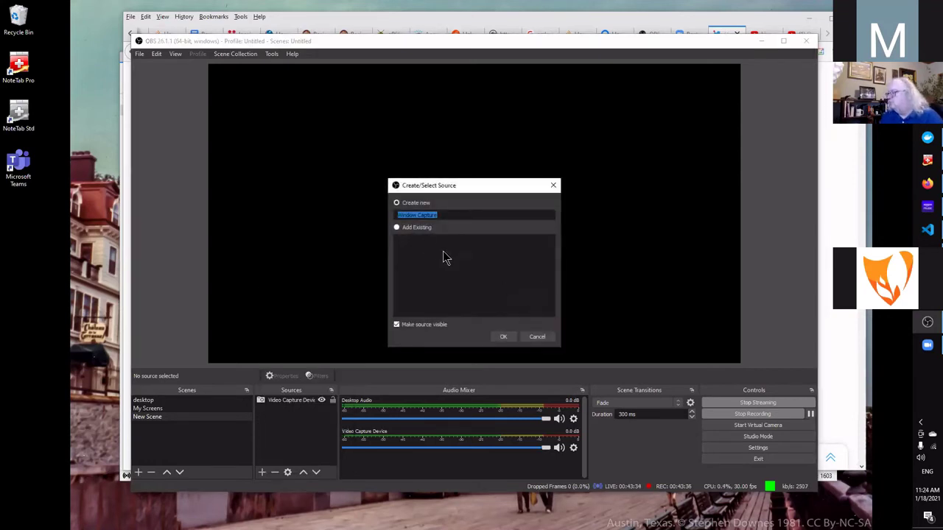
pyautogui.click(504, 338)
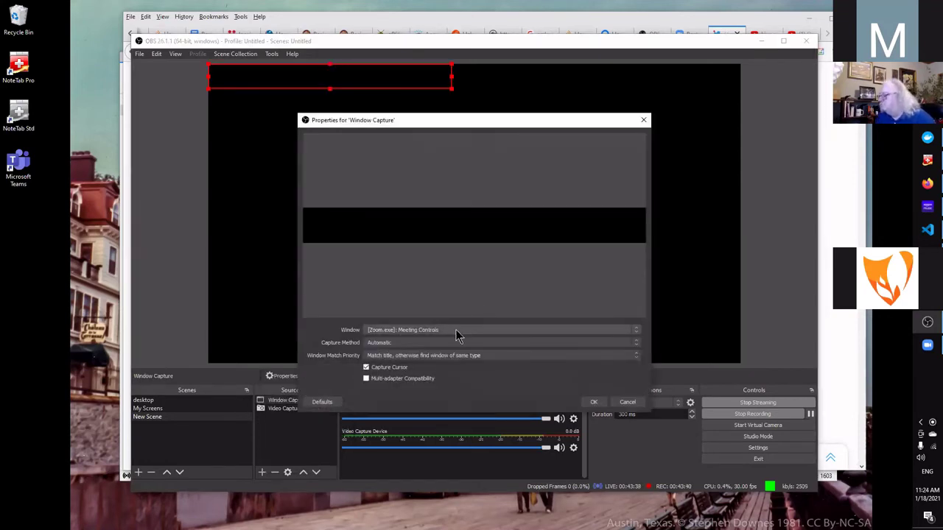
# Search the windows available to the Window Capture source for the Zoom meeting window, bringing up Zoom in between
pyautogui.click(456, 333)
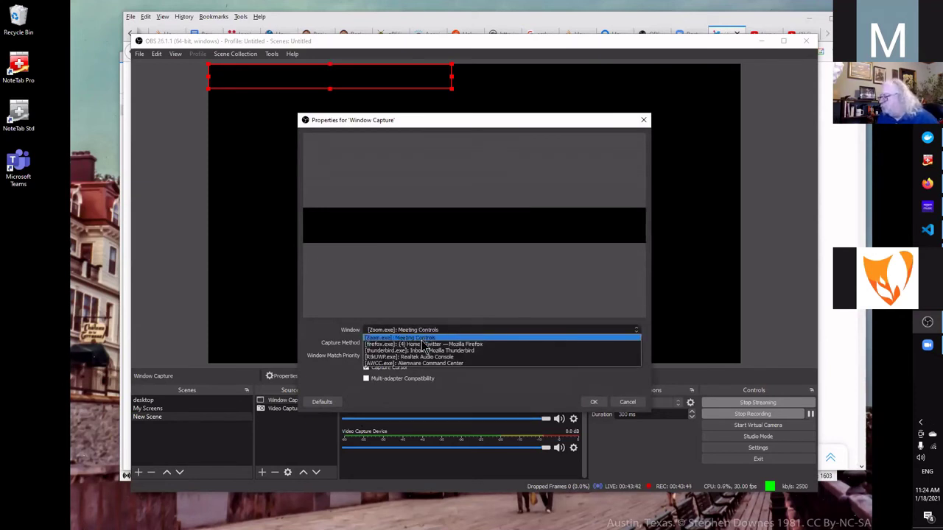
pyautogui.click(926, 346)
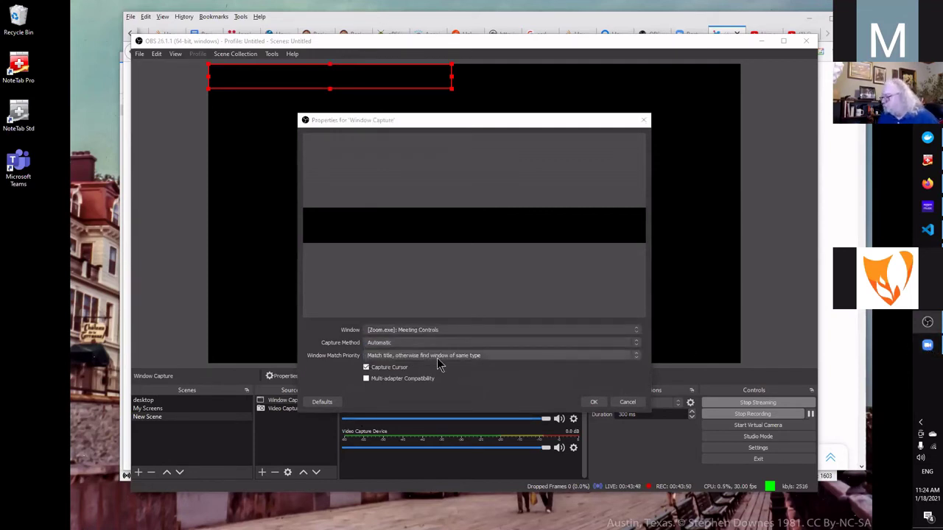
pyautogui.click(421, 331)
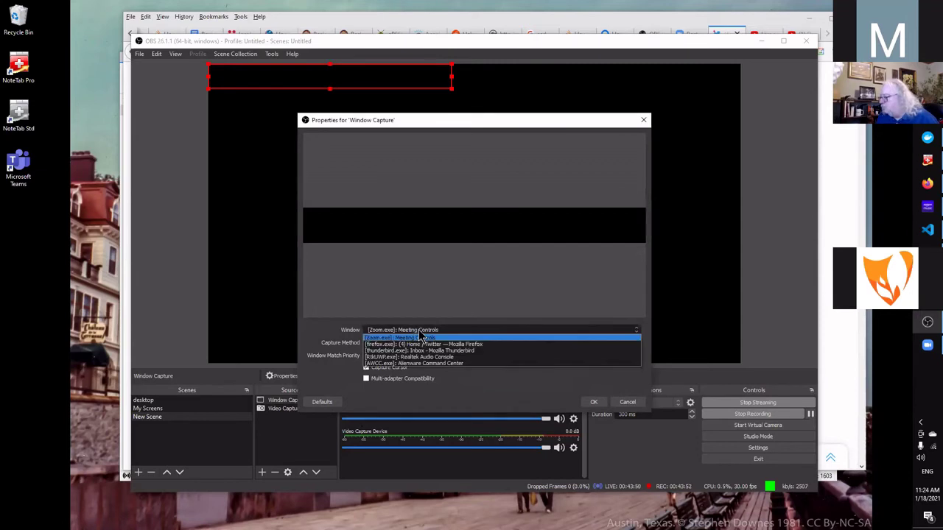
pyautogui.click(529, 383)
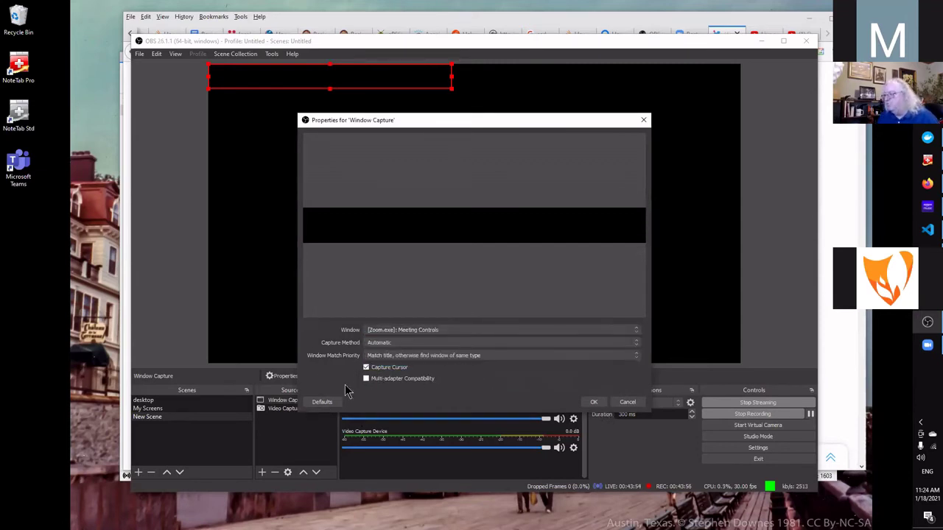
pyautogui.click(432, 332)
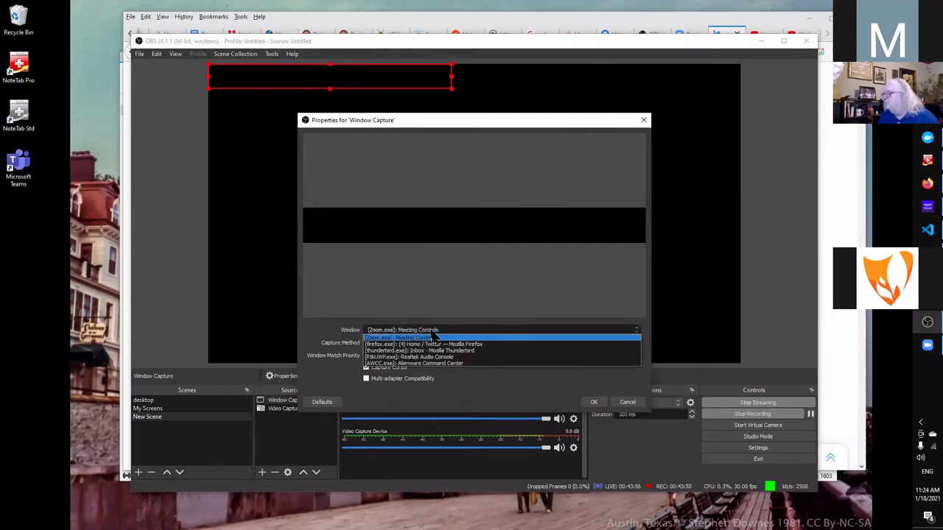
pyautogui.click(489, 385)
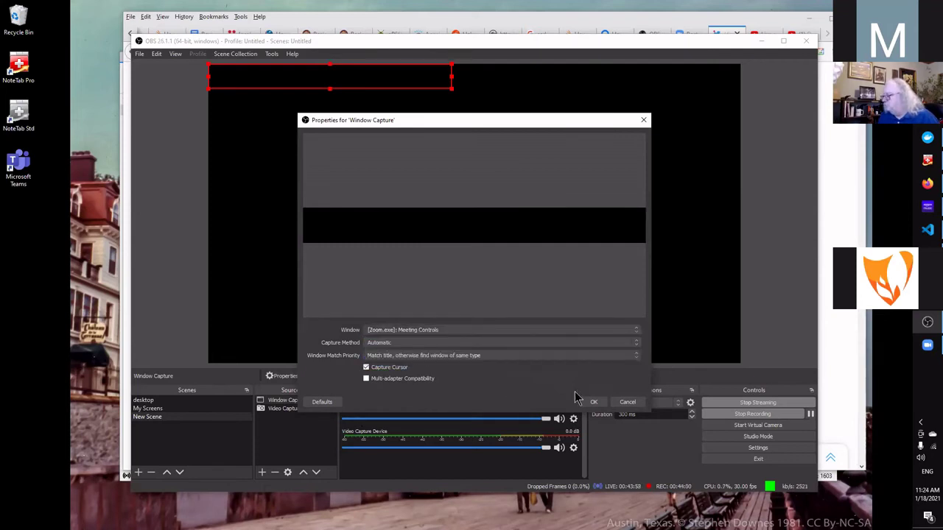
# Cancel the Window Capture property changes and remove the Window Capture and Video Capture Device sources from New Scene
pyautogui.click(628, 402)
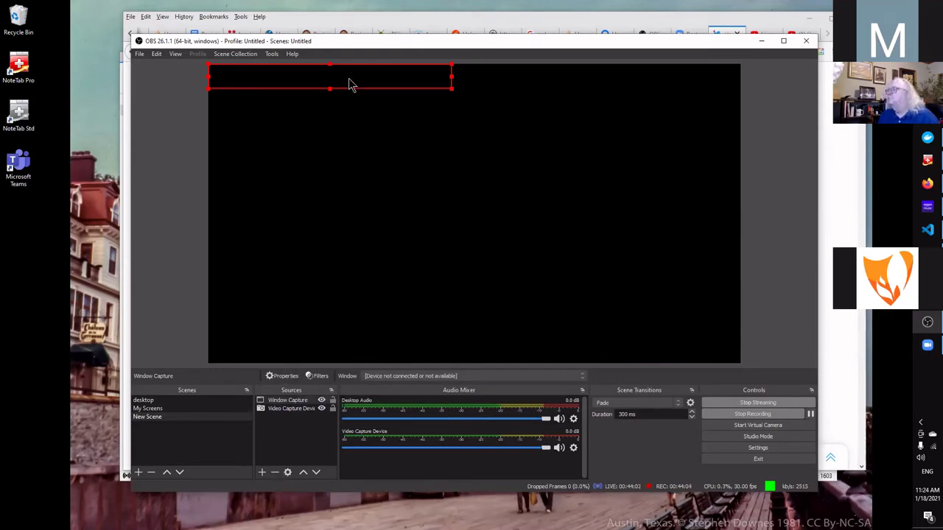
pyautogui.press('Delete')
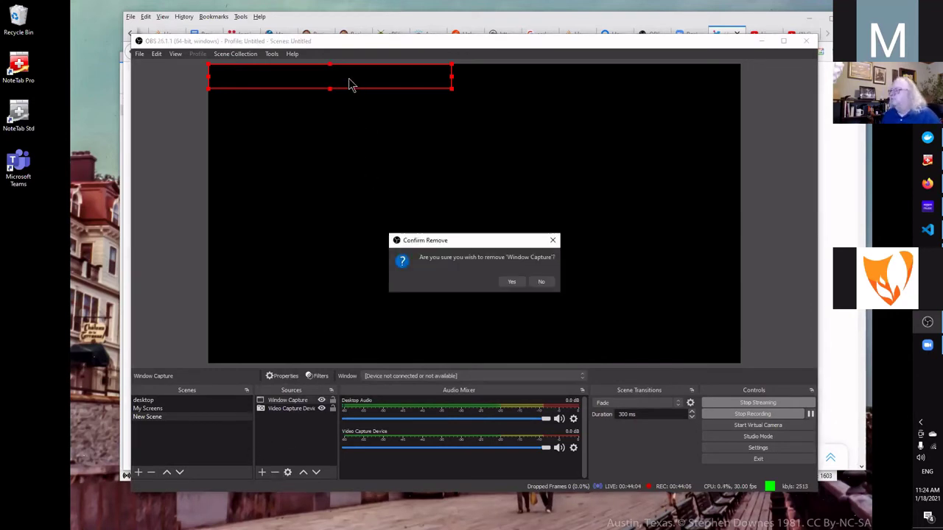
pyautogui.click(511, 282)
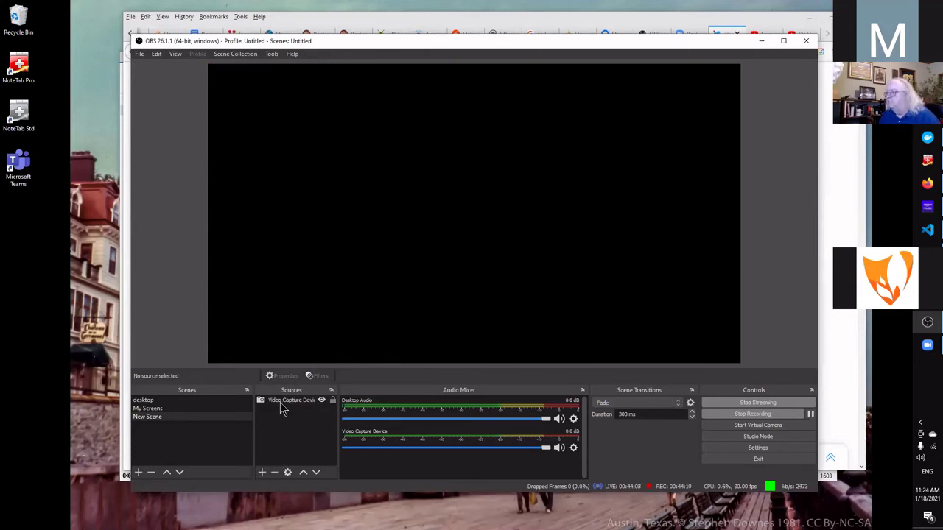
pyautogui.click(283, 401)
pyautogui.click(274, 473)
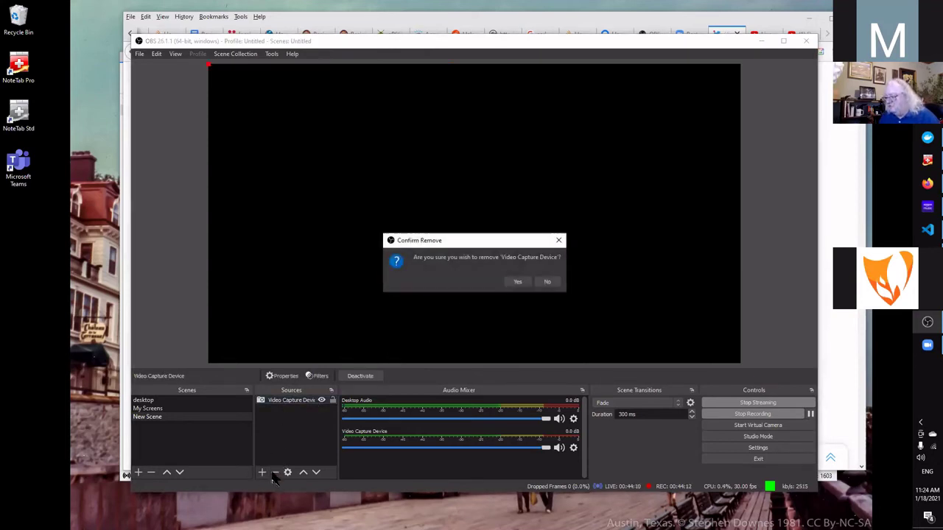
pyautogui.click(514, 283)
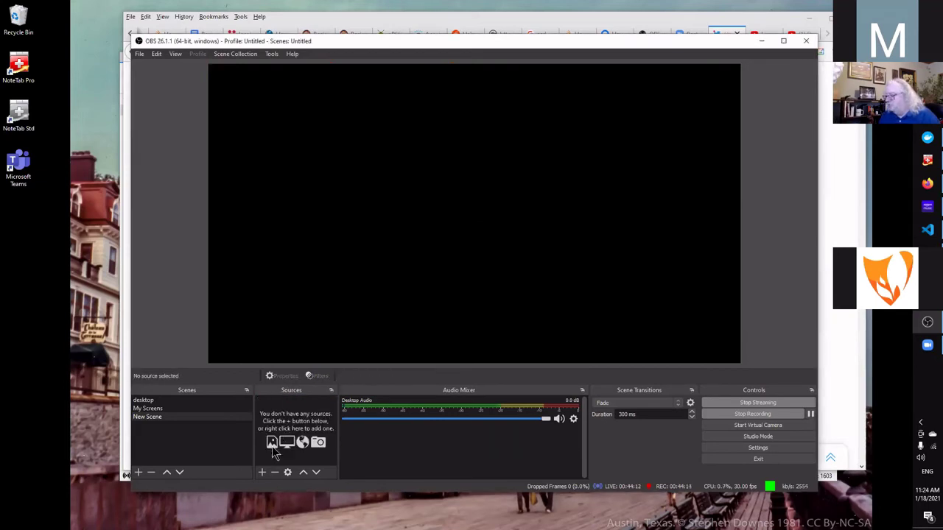
# Add the existing Left Screen display capture to New Scene and scale it down on the canvas from its right edge
pyautogui.click(261, 472)
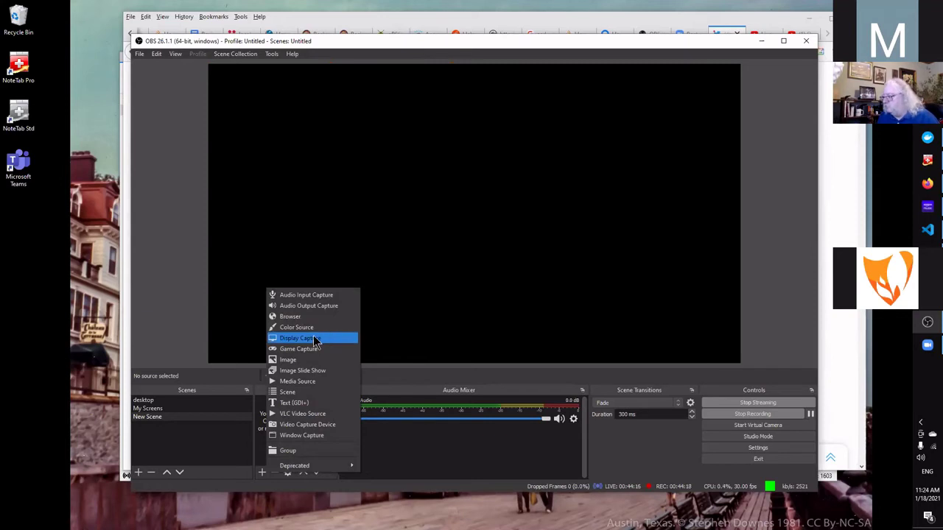
pyautogui.hotkey('alt', 'Tab')
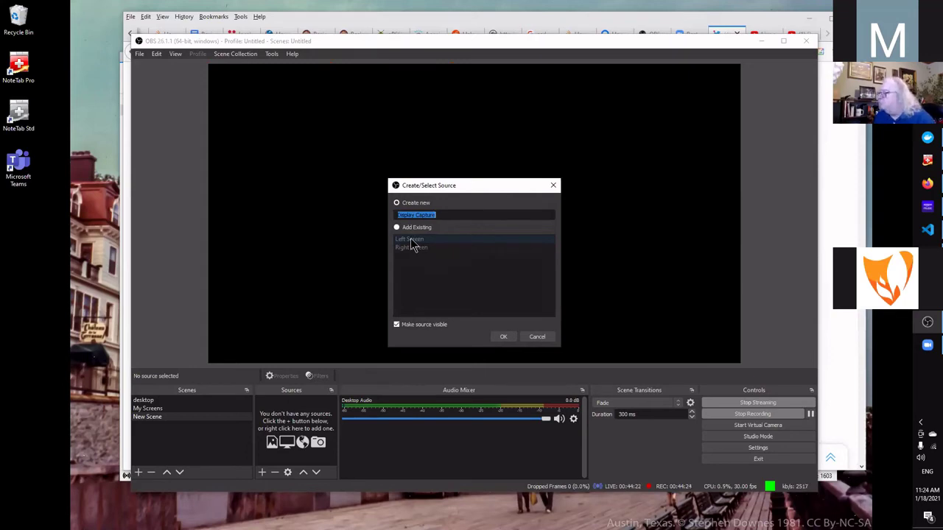
pyautogui.click(405, 228)
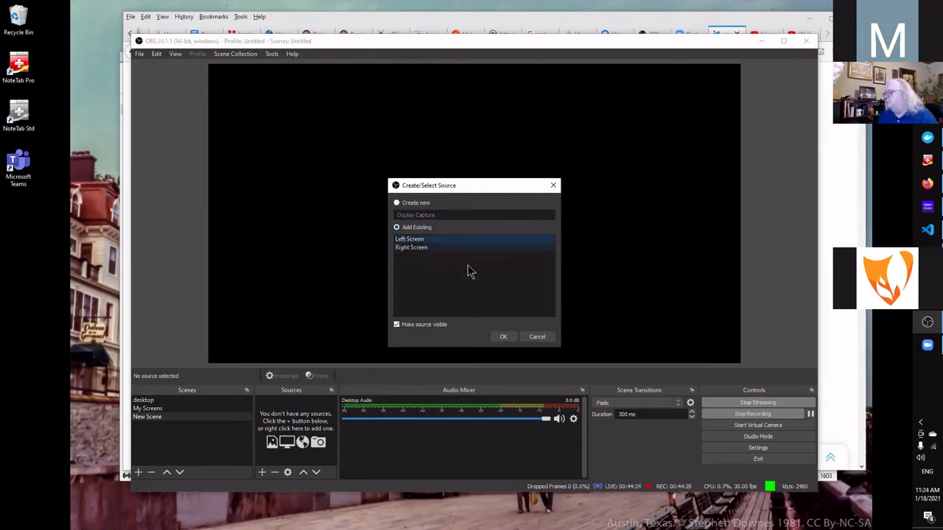
pyautogui.click(502, 336)
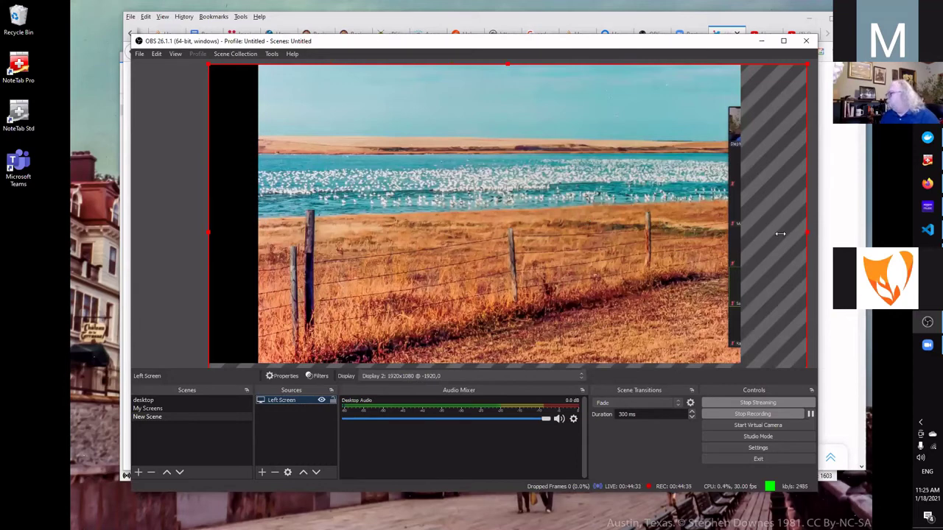
pyautogui.moveTo(740, 233); pyautogui.dragTo(718, 234)
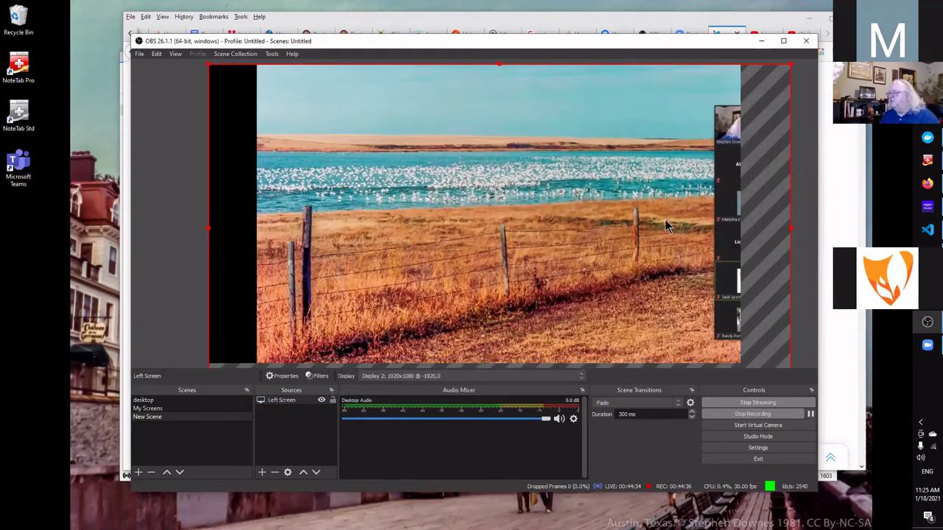